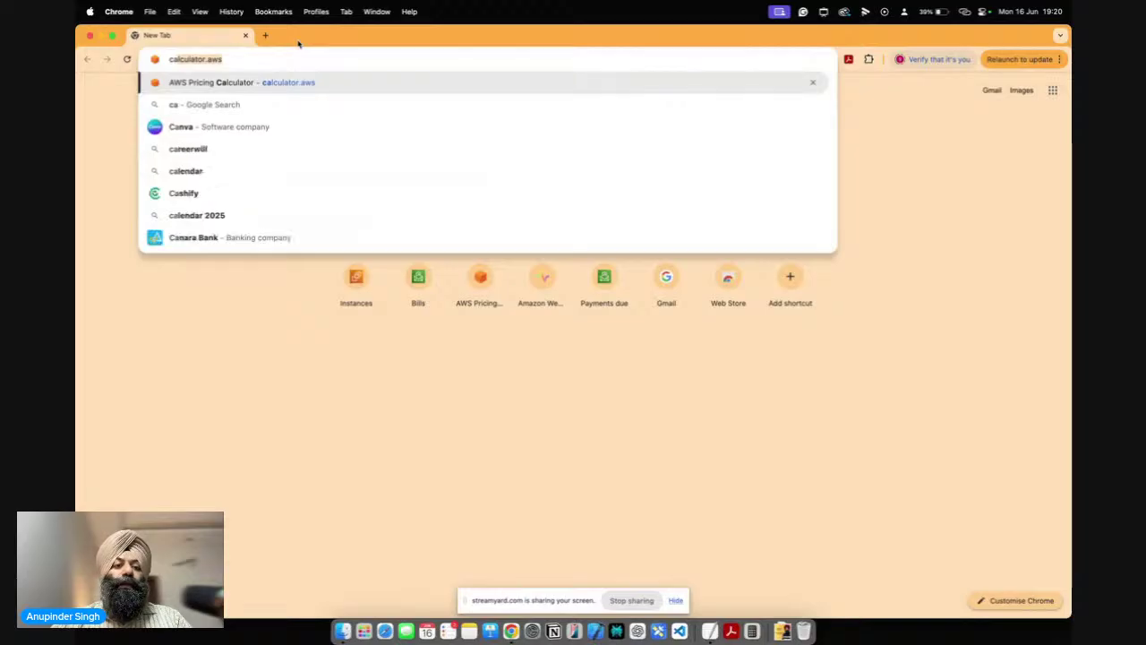
Open the AWS Pricing Calculator at calculator.aws and start creating a new estimate.
{"action": "key", "text": "Right"}
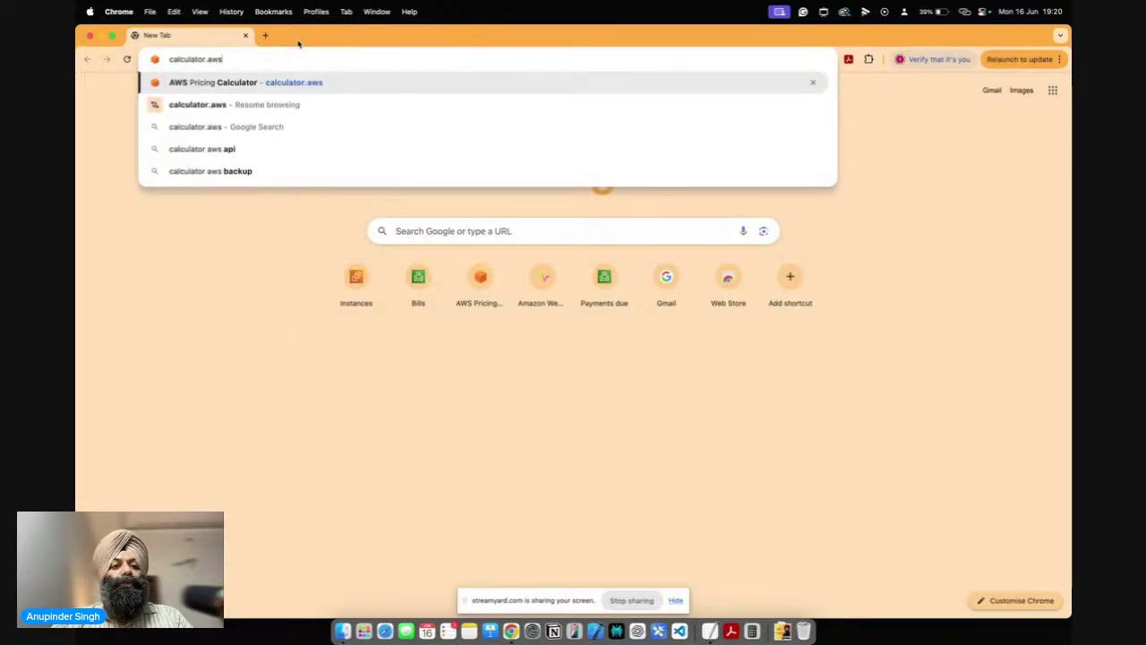
{"action": "key", "text": "Return"}
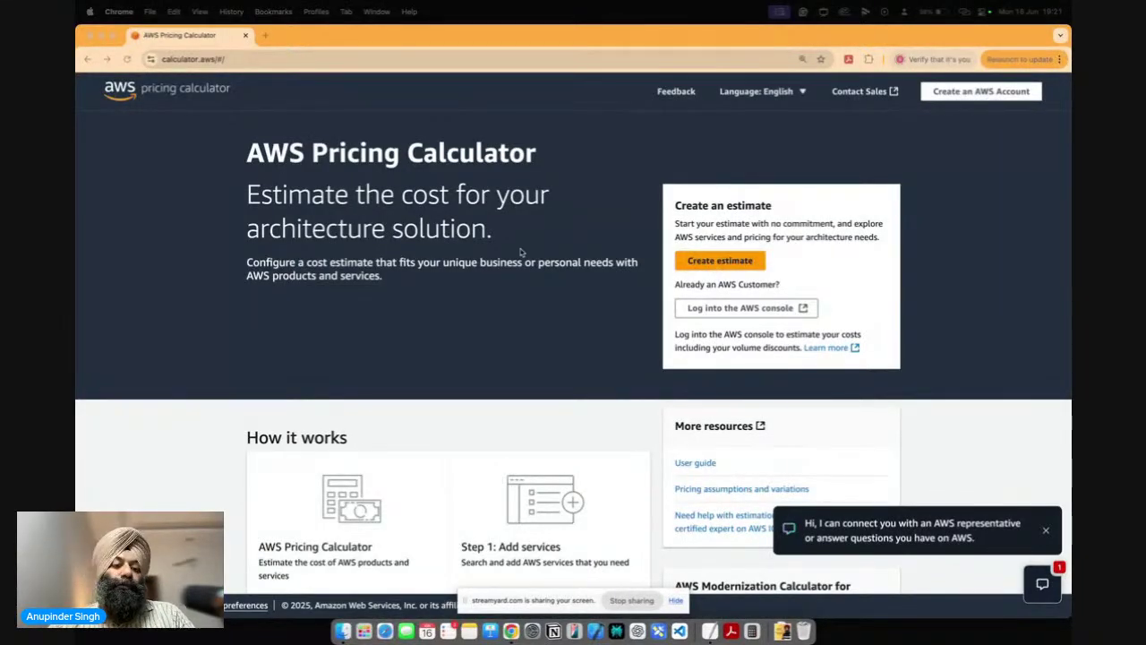
{"action": "scroll", "coordinate": [520, 251], "scroll_direction": "down", "scroll_amount": 5}
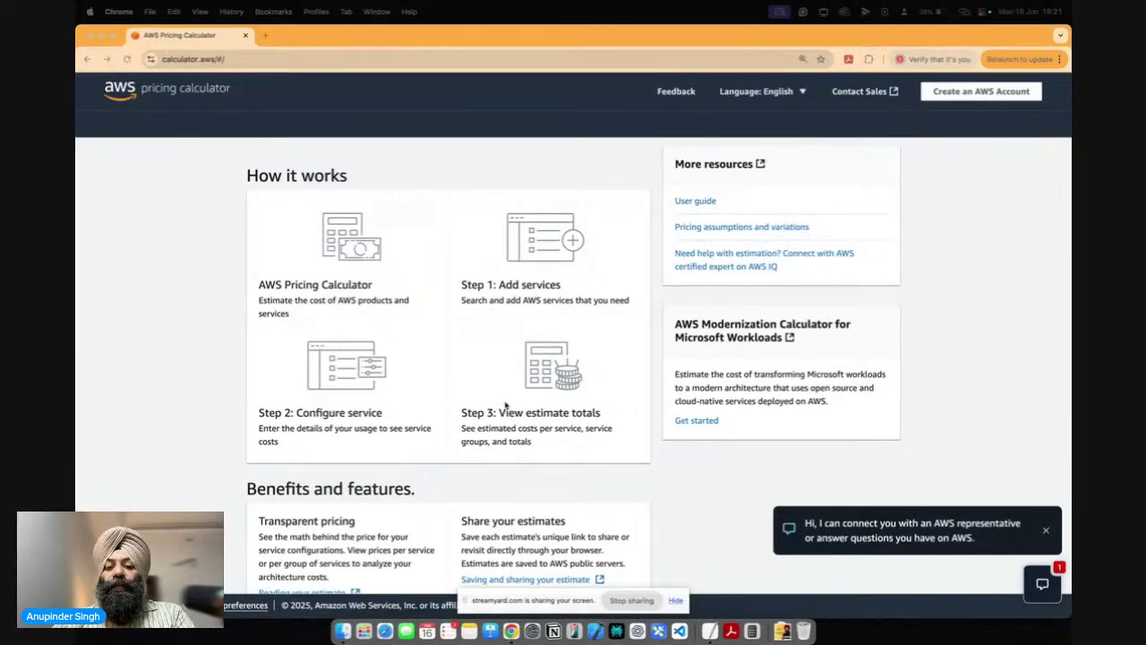
{"action": "scroll", "coordinate": [598, 395], "scroll_direction": "down", "scroll_amount": 2}
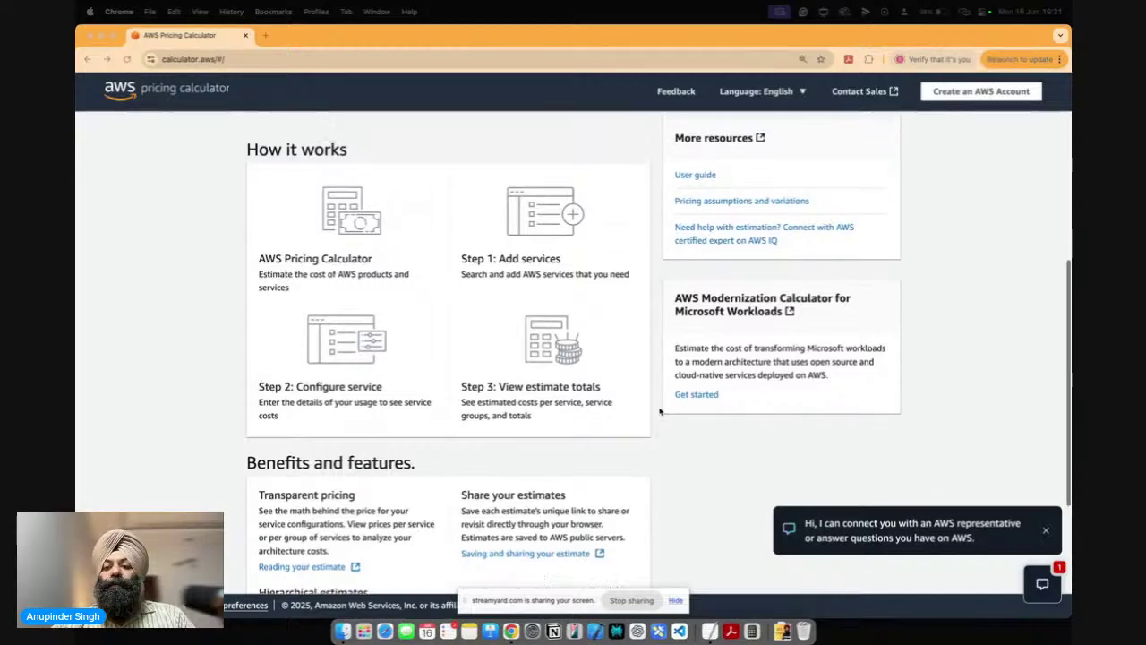
{"action": "scroll", "coordinate": [599, 394], "scroll_direction": "up", "scroll_amount": 5}
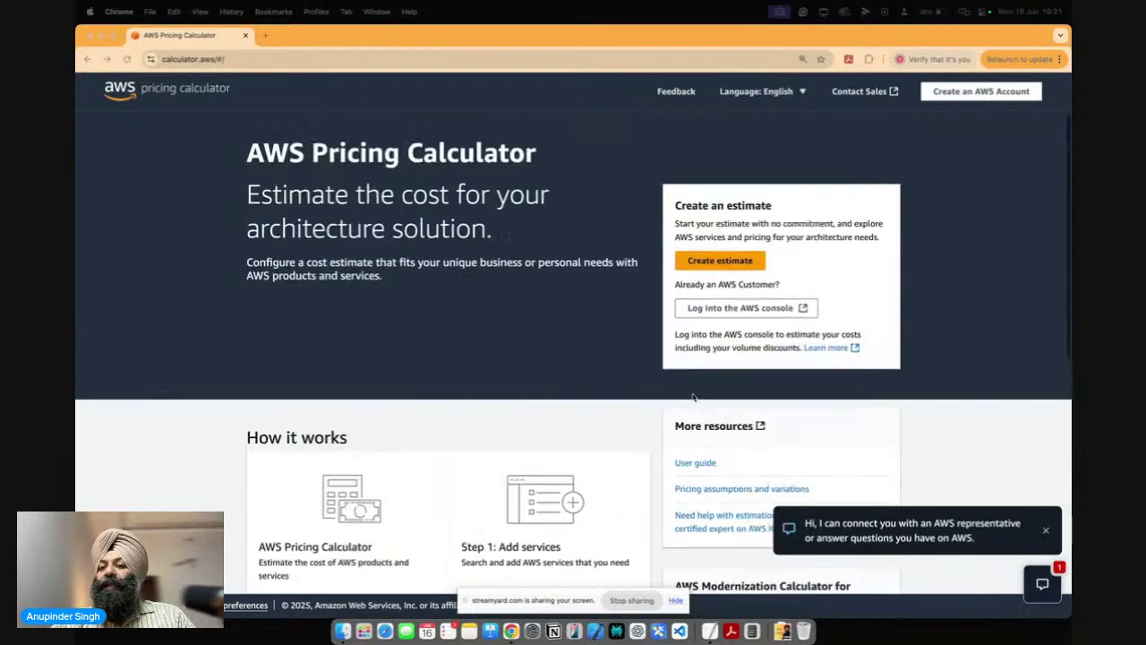
{"action": "left_click", "coordinate": [714, 261]}
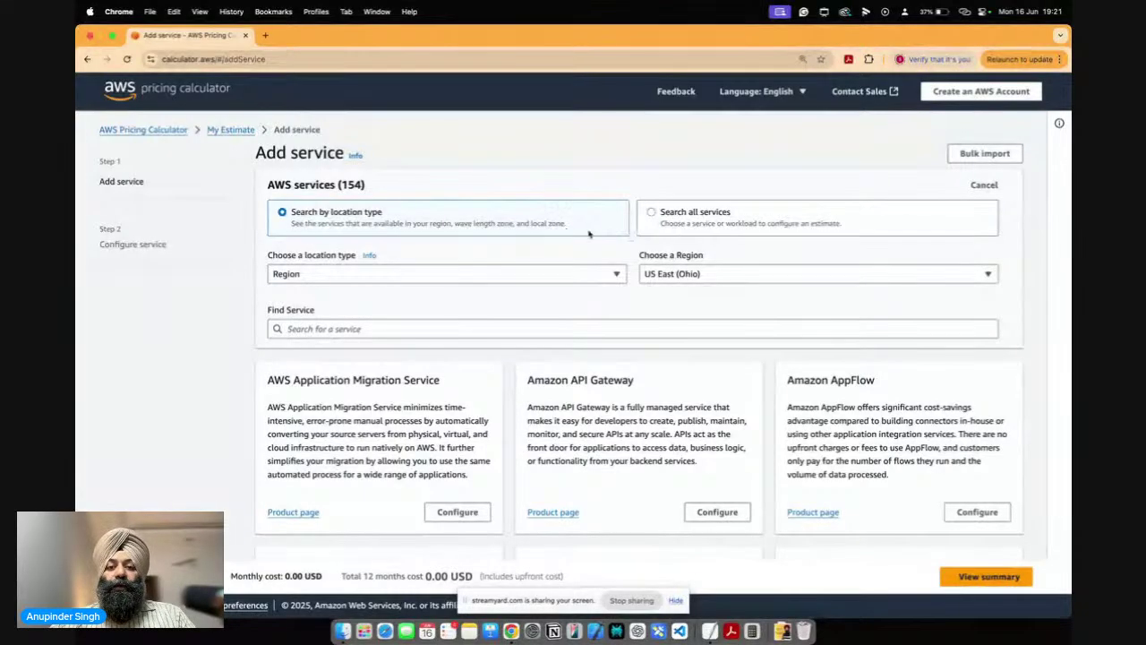
Search across all AWS services for ec2, replace the query with s3, and clear it.
{"action": "left_click", "coordinate": [650, 215]}
{"action": "left_click", "coordinate": [422, 273]}
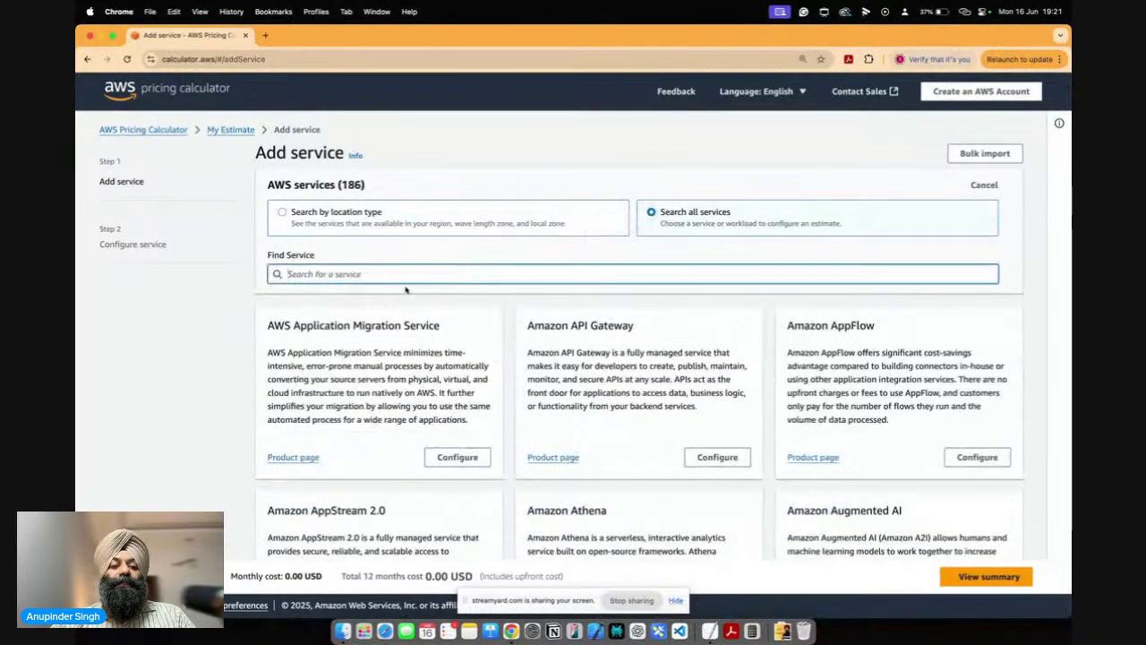
{"action": "type", "text": "ec2"}
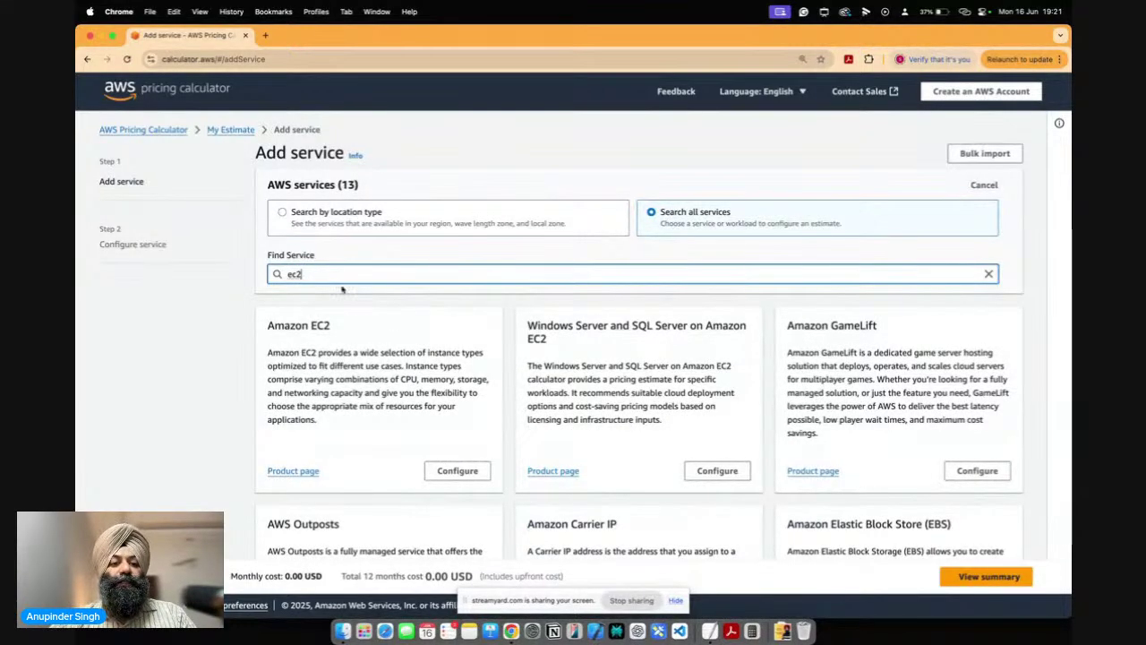
{"action": "key", "text": "BackSpace"}
{"action": "key", "text": "BackSpace"}
{"action": "key", "text": "BackSpace"}
{"action": "type", "text": "s3"}
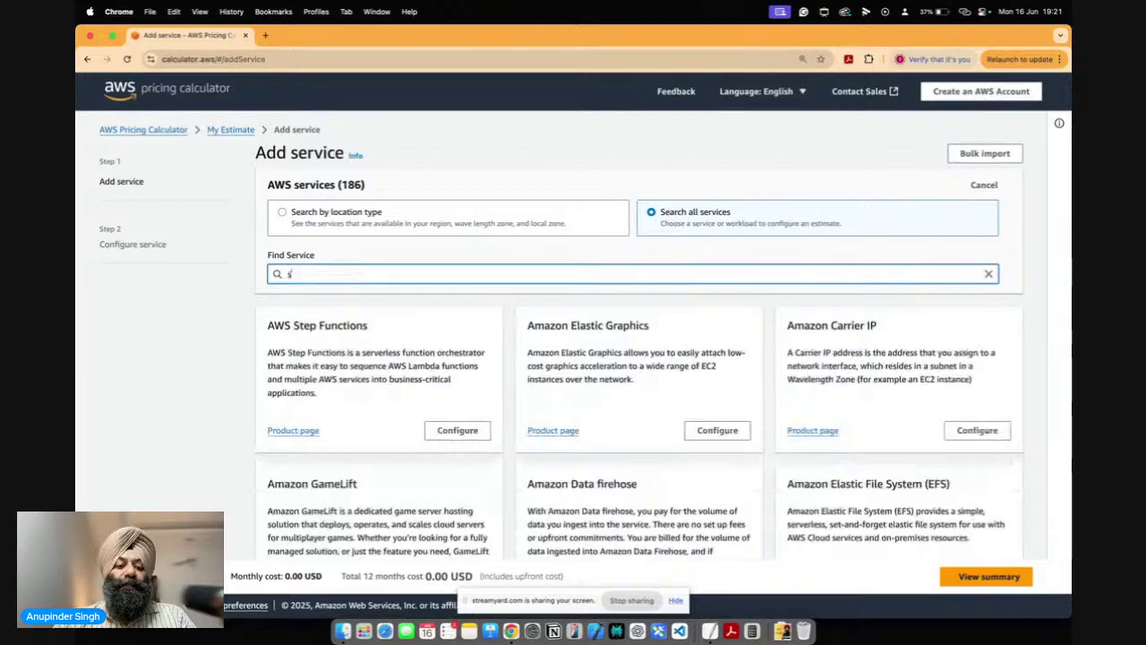
{"action": "key", "text": "BackSpace"}
{"action": "key", "text": "BackSpace"}
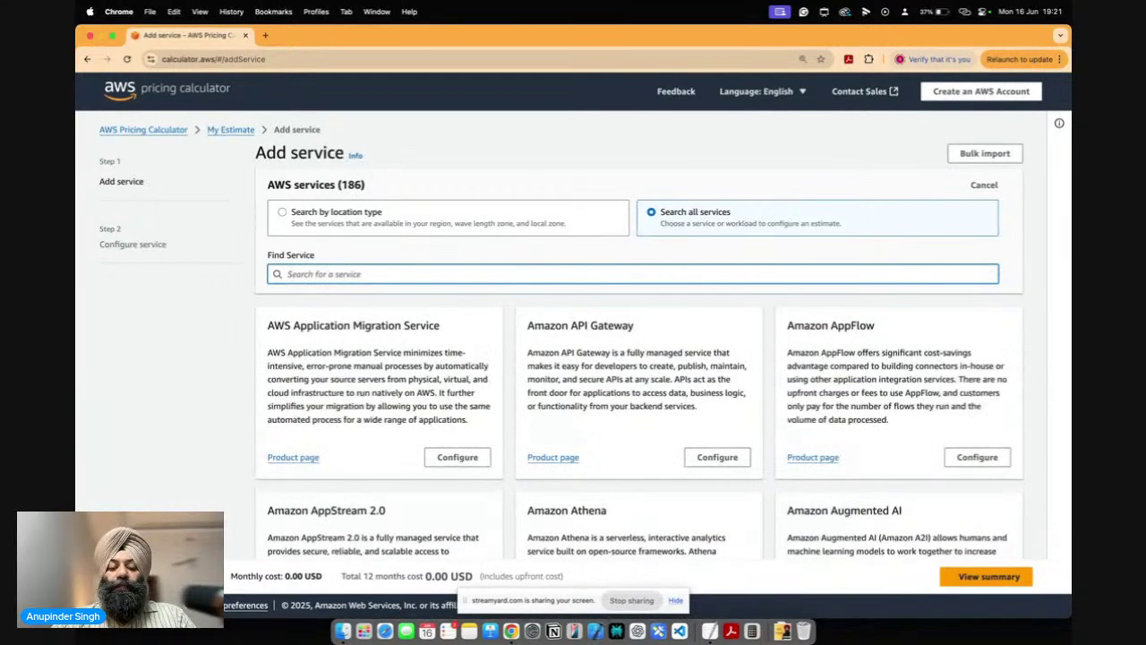
Look up lambda among all AWS services and clear the query.
{"action": "type", "text": "lamd"}
{"action": "key", "text": "BackSpace"}
{"action": "type", "text": "bda"}
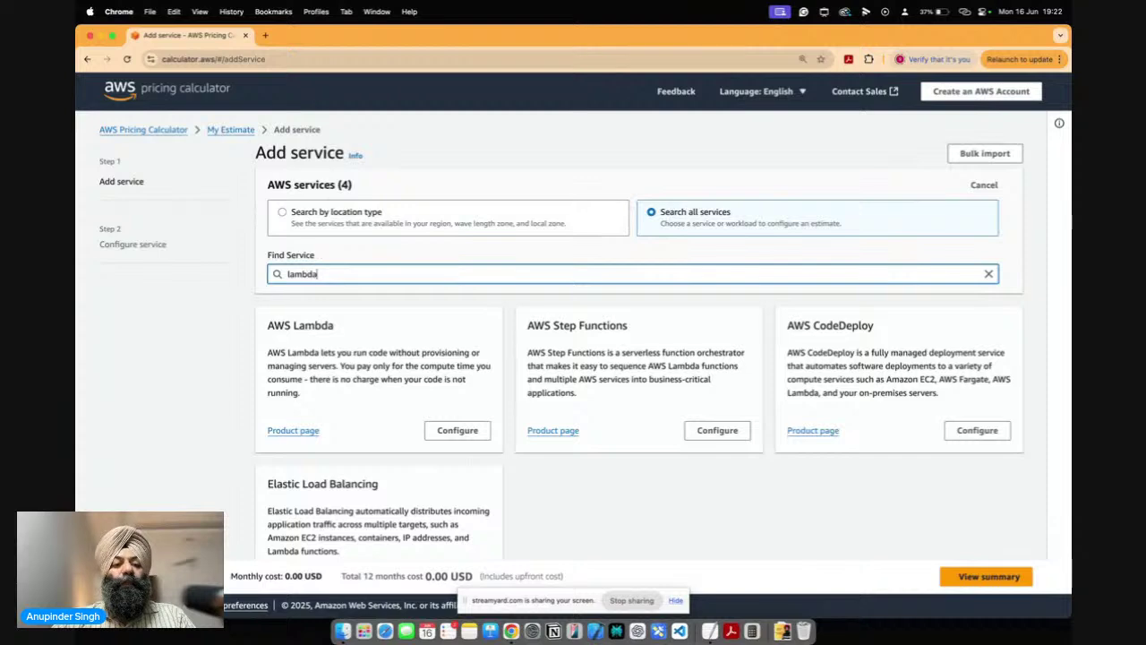
{"action": "key", "text": "BackSpace"}
{"action": "key", "text": "BackSpace"}
{"action": "key", "text": "BackSpace"}
{"action": "key", "text": "BackSpace"}
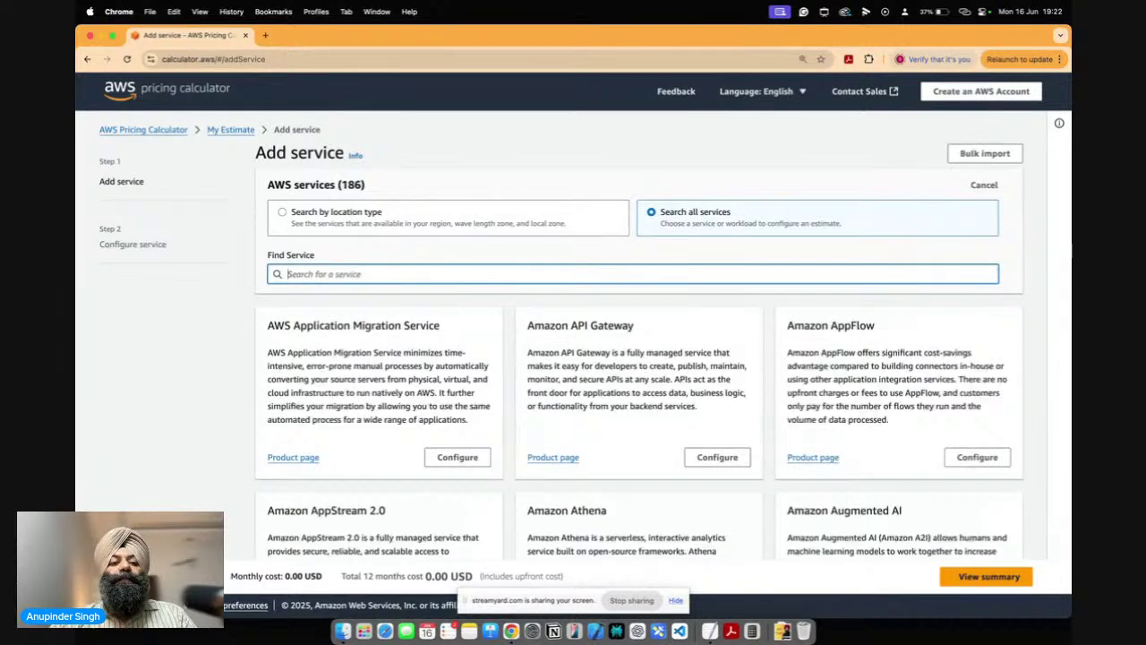
Switch the service search to location type and review the location type options, keeping Region.
{"action": "left_click", "coordinate": [320, 215]}
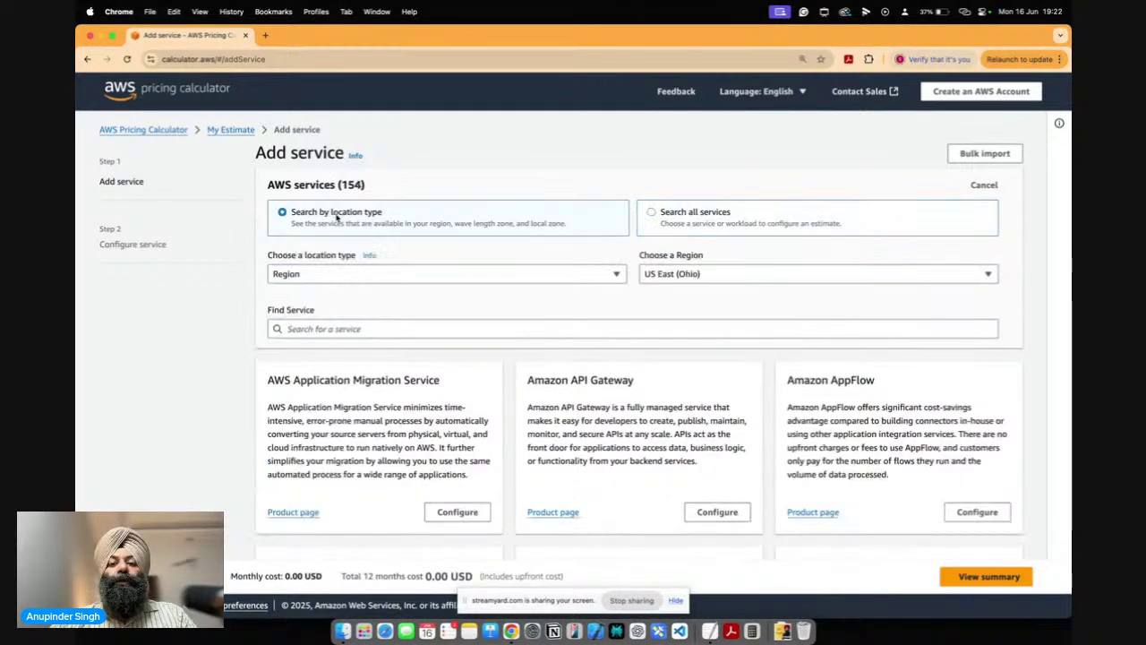
{"action": "left_click", "coordinate": [562, 274]}
{"action": "left_click", "coordinate": [577, 259]}
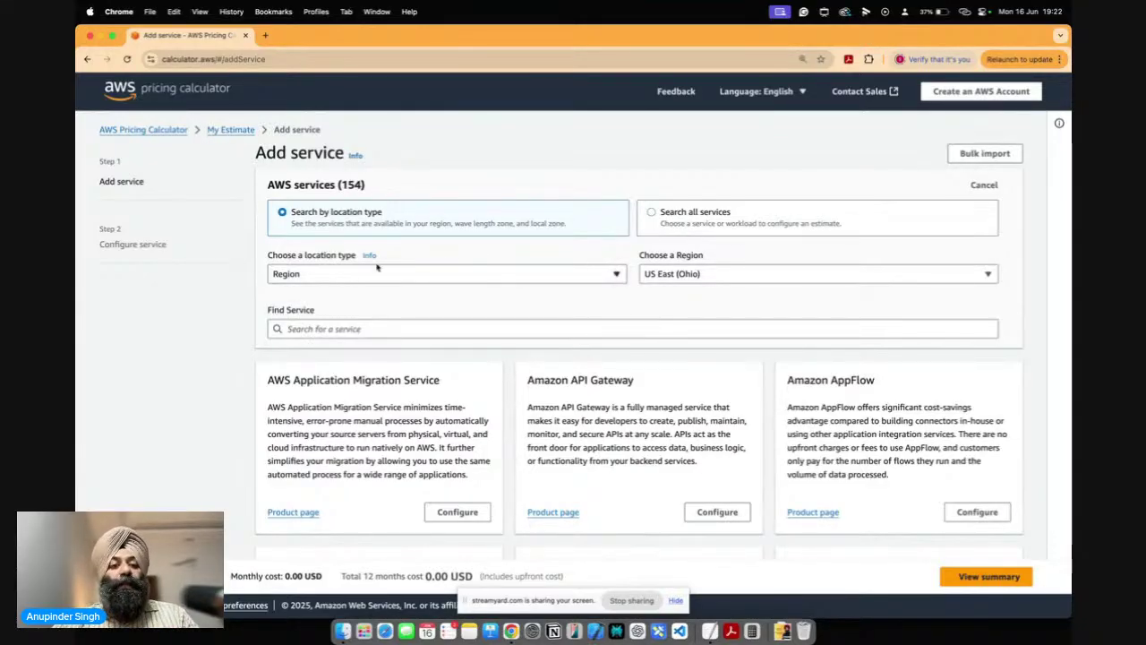
{"action": "left_click_drag", "start_coordinate": [298, 255], "coordinate": [361, 256]}
{"action": "left_click", "coordinate": [417, 276]}
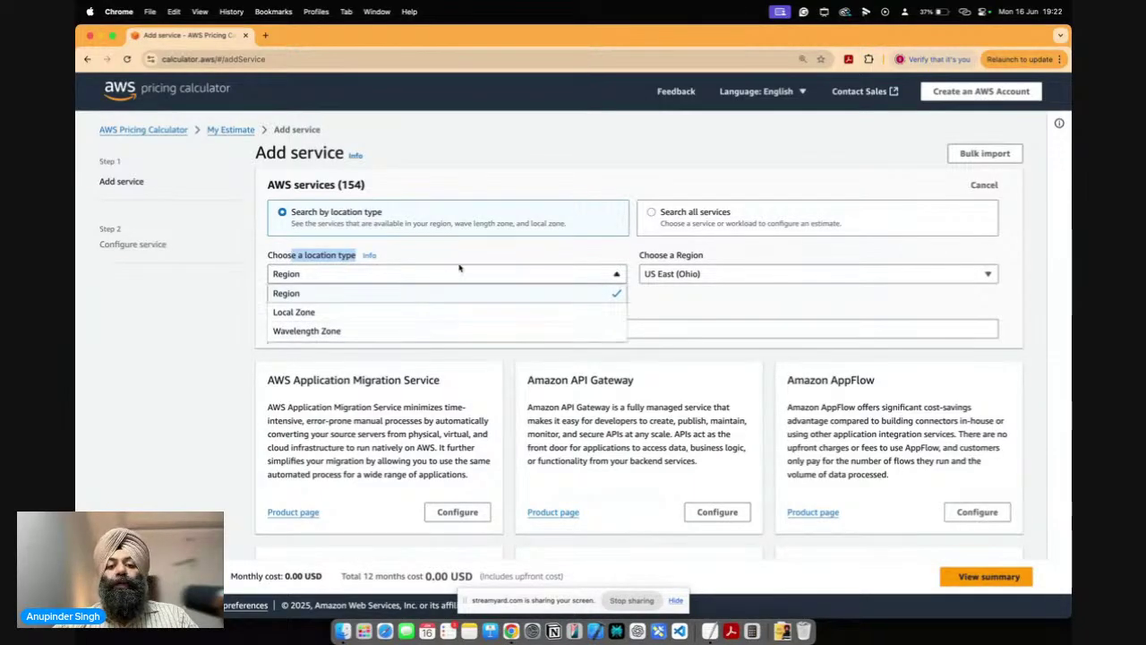
{"action": "left_click", "coordinate": [483, 274]}
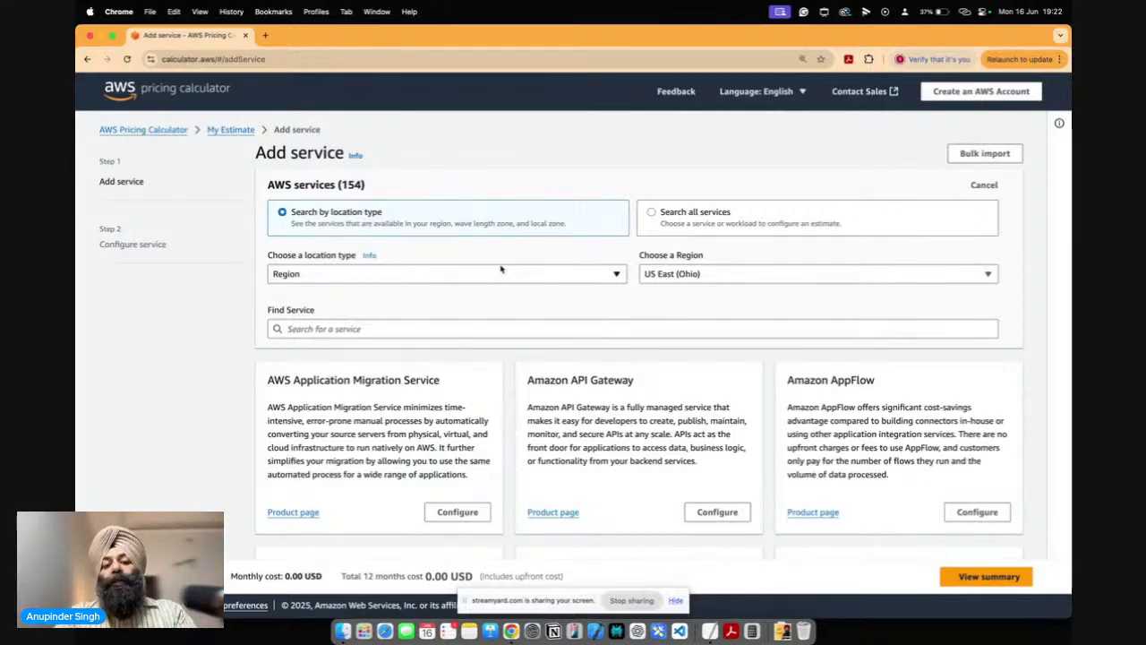
{"action": "left_click", "coordinate": [501, 270]}
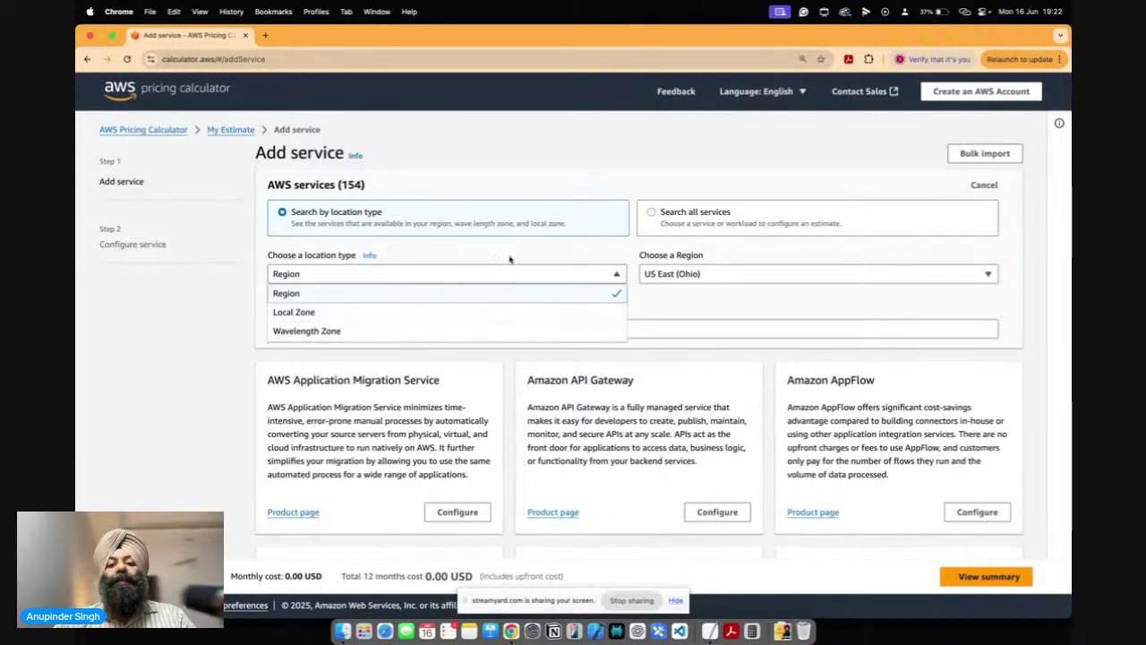
{"action": "left_click", "coordinate": [512, 258]}
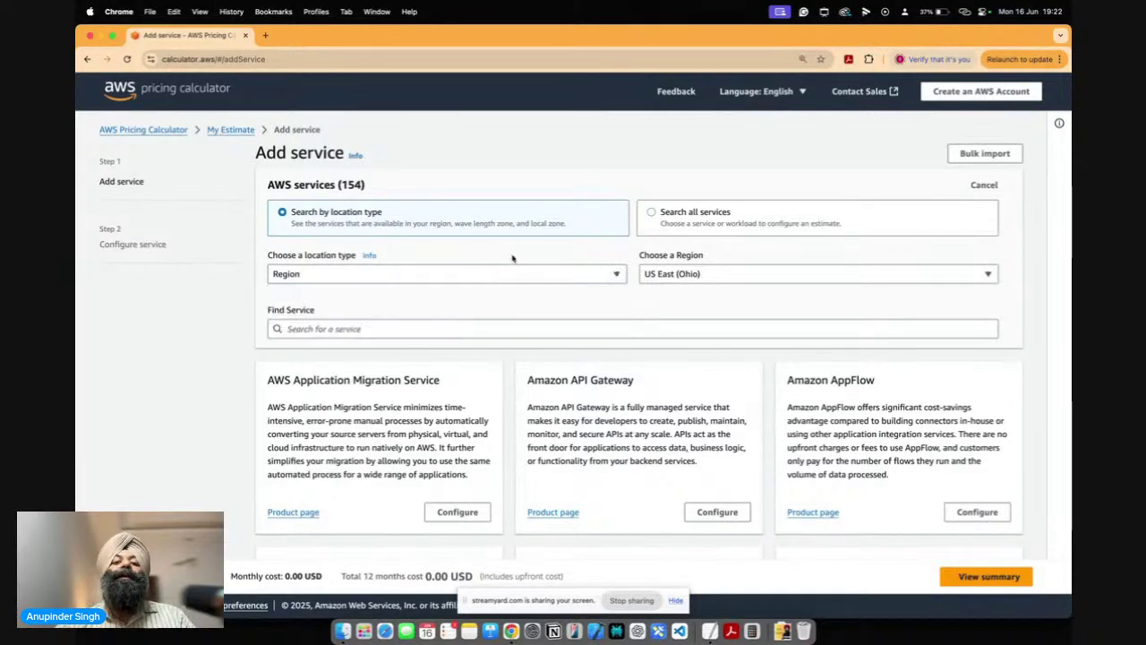
Set the region for the service search to US East (N. Virginia).
{"action": "left_click", "coordinate": [691, 274]}
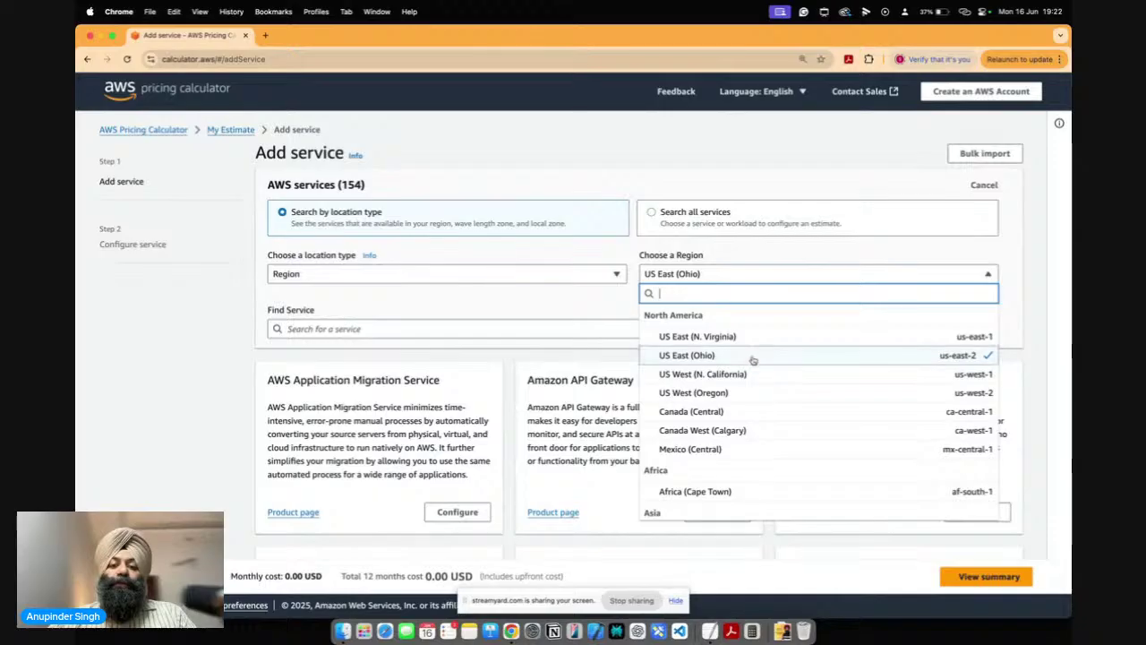
{"action": "scroll", "coordinate": [754, 434], "scroll_direction": "down", "scroll_amount": 3}
{"action": "scroll", "coordinate": [757, 428], "scroll_direction": "down", "scroll_amount": 5}
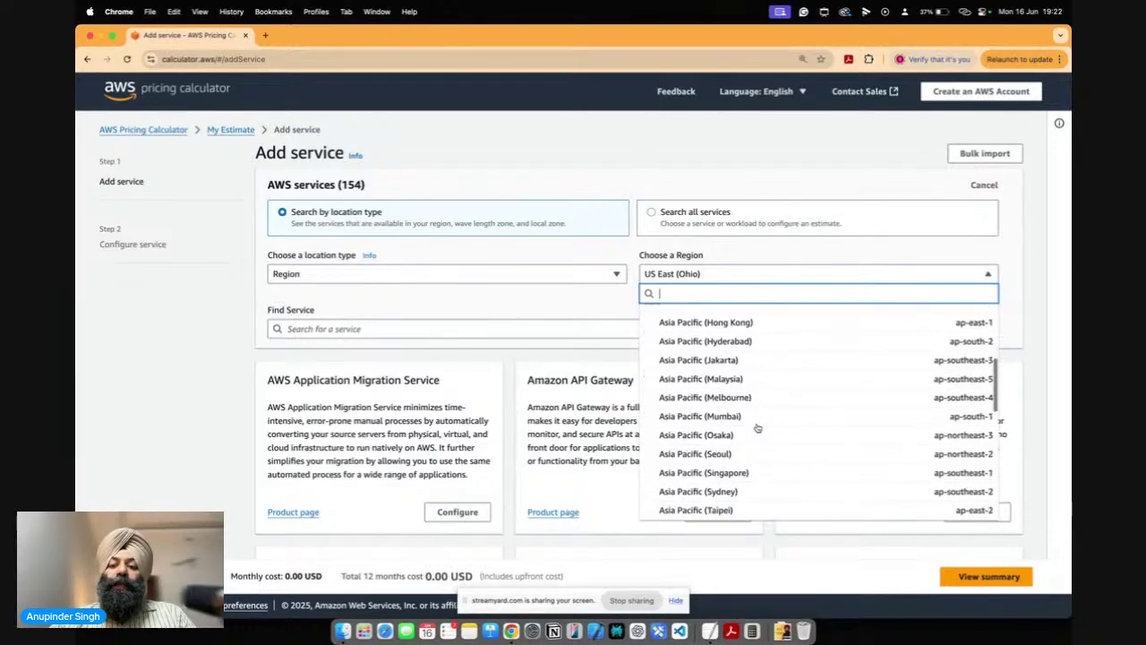
{"action": "scroll", "coordinate": [757, 427], "scroll_direction": "up", "scroll_amount": 8}
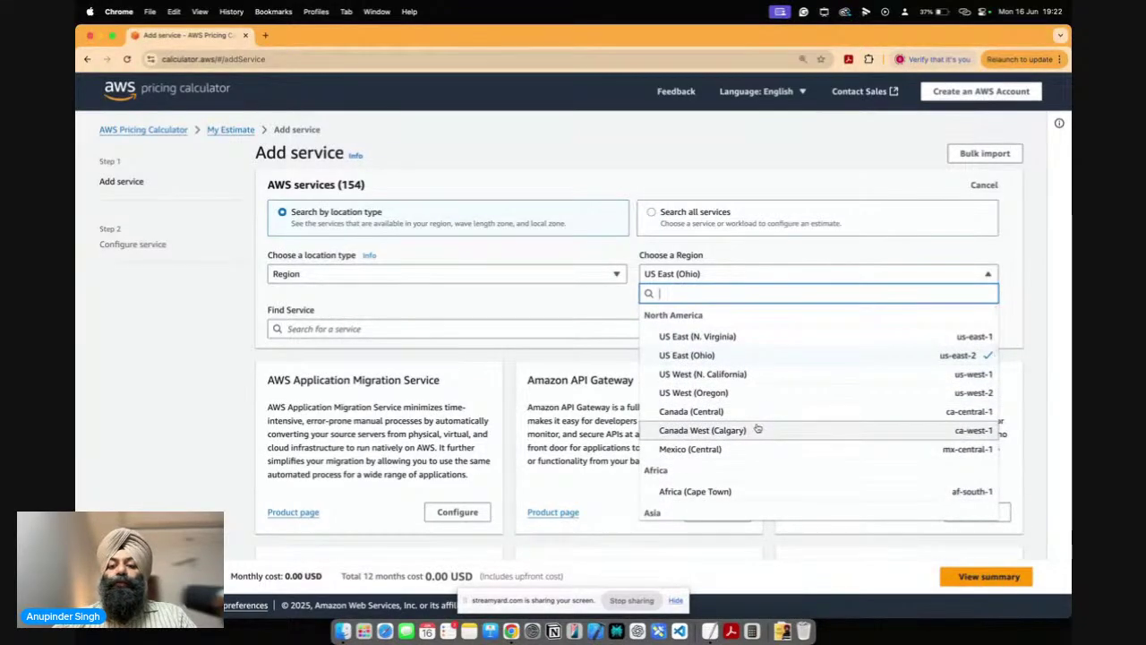
{"action": "left_click", "coordinate": [895, 338]}
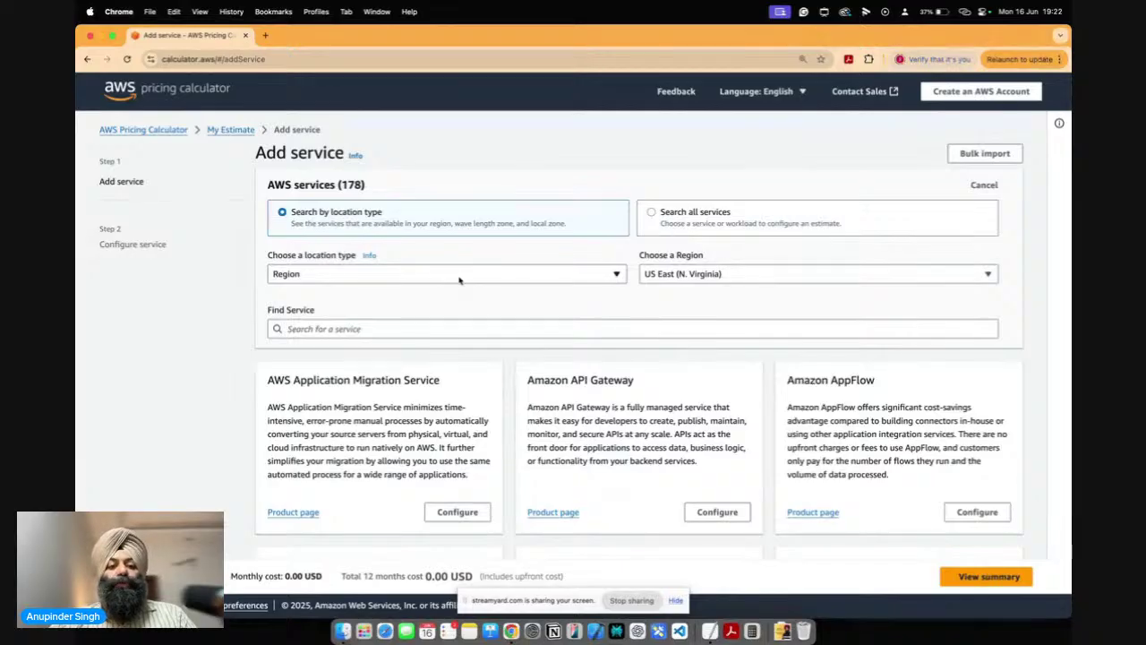
{"action": "left_click", "coordinate": [675, 278]}
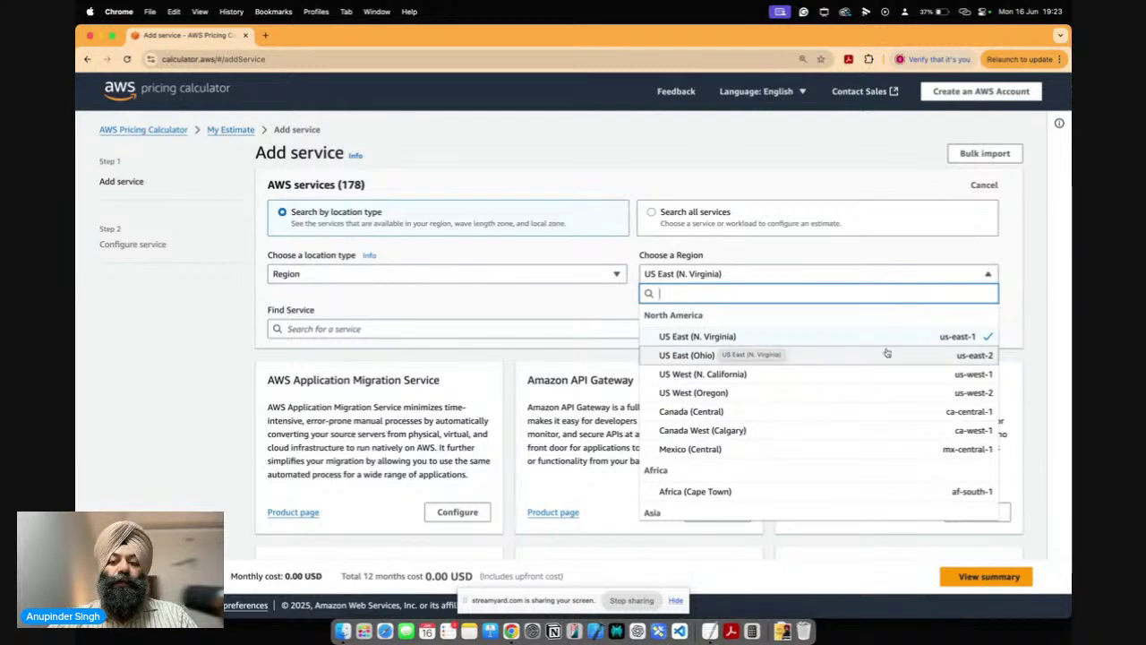
{"action": "left_click", "coordinate": [490, 317]}
Find the Amazon EC2 service with the query ec2 and open its configuration.
{"action": "left_click", "coordinate": [432, 333]}
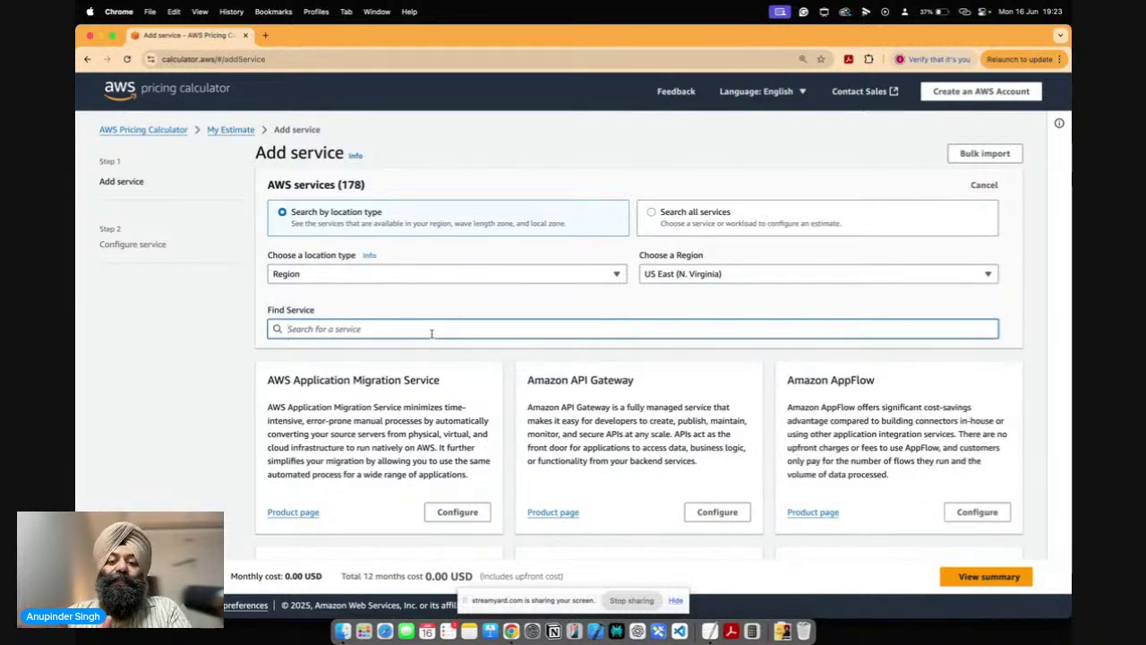
{"action": "type", "text": "e"}
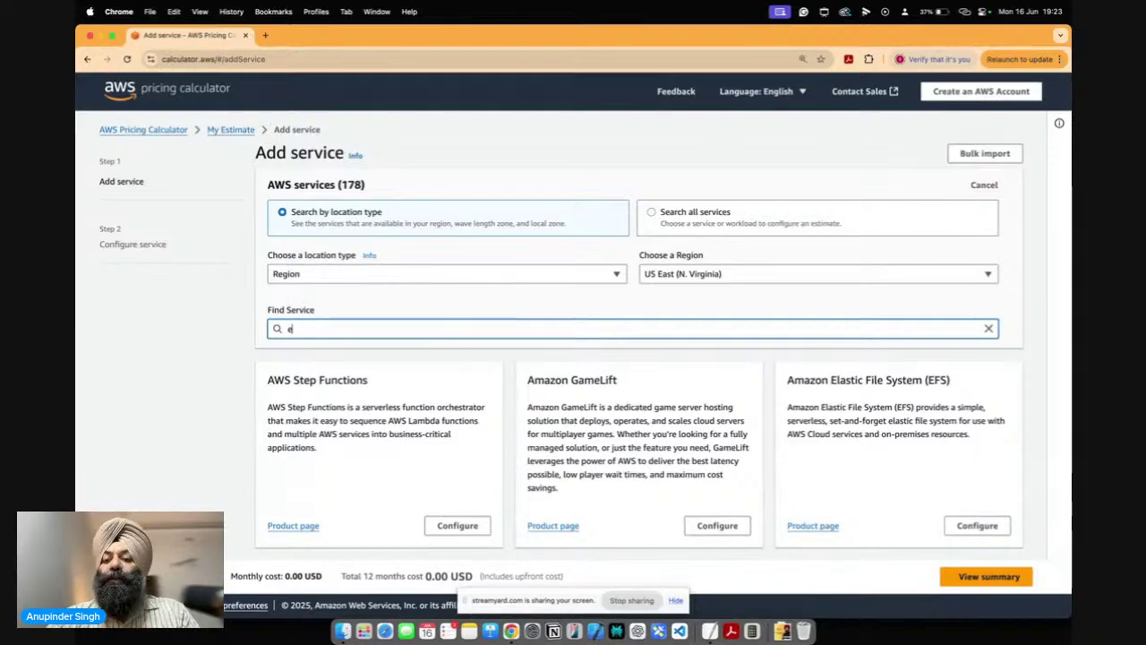
{"action": "type", "text": "c2"}
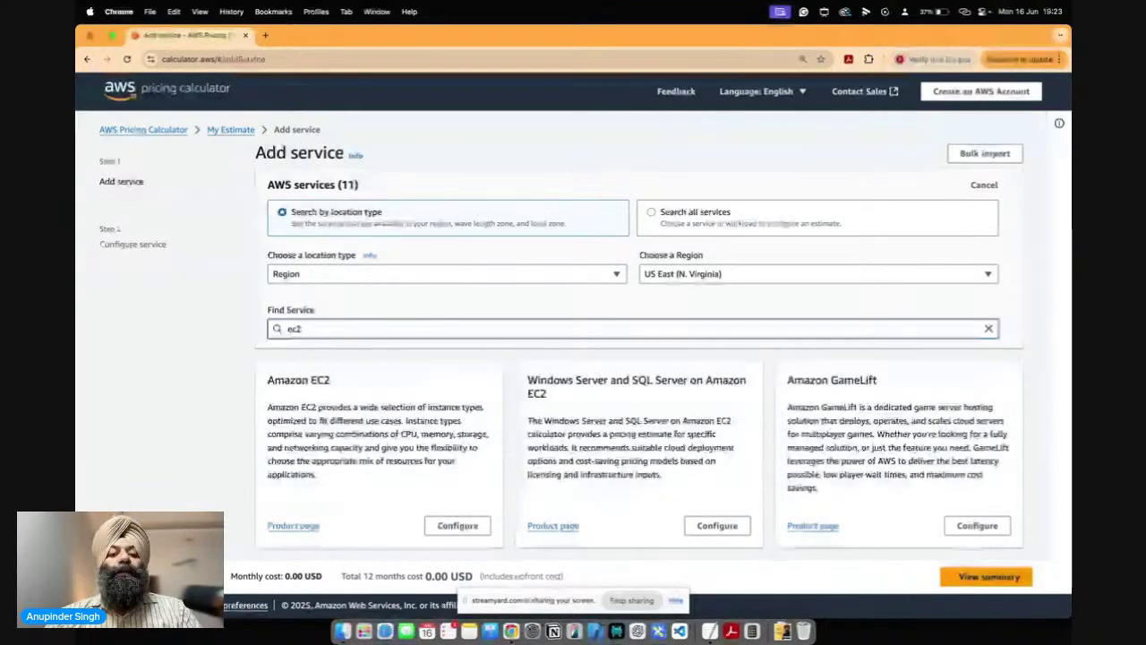
{"action": "scroll", "coordinate": [547, 446], "scroll_direction": "down", "scroll_amount": 3}
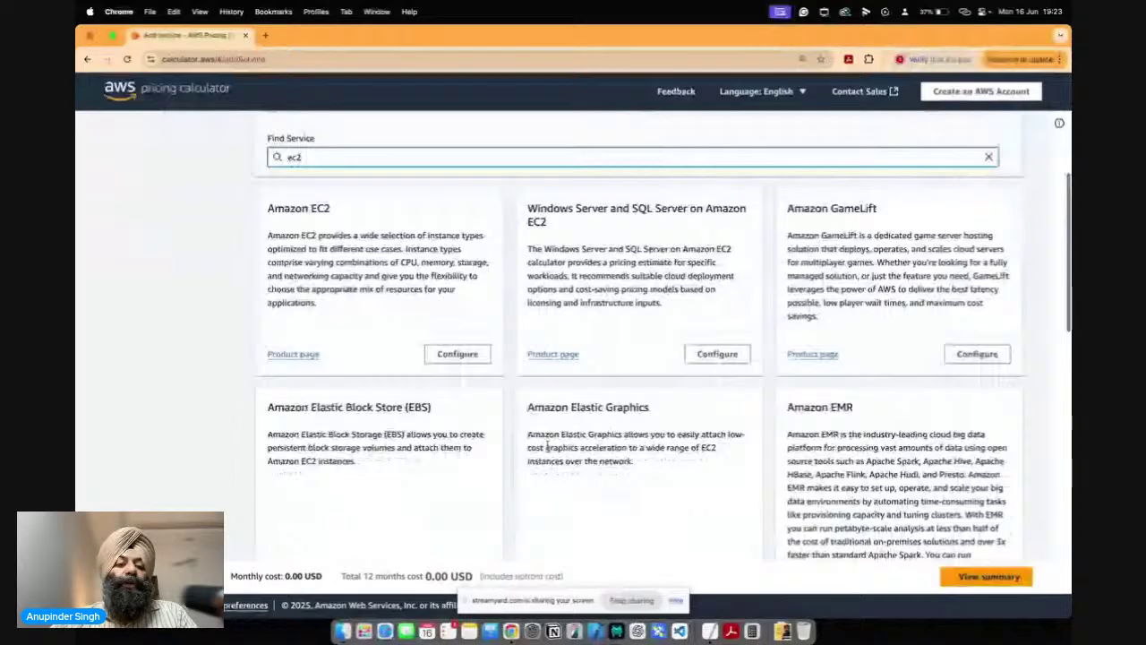
{"action": "scroll", "coordinate": [547, 446], "scroll_direction": "up", "scroll_amount": 1}
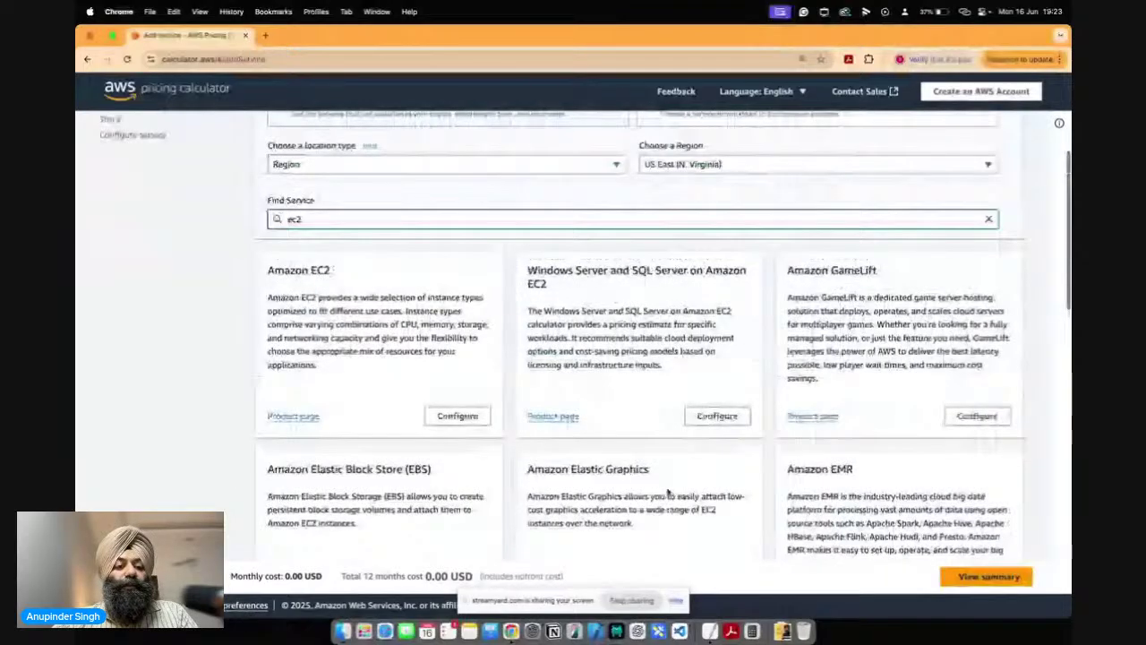
{"action": "scroll", "coordinate": [667, 493], "scroll_direction": "up", "scroll_amount": 1}
{"action": "mouse_move", "coordinate": [286, 324]}
{"action": "left_mouse_down"}
{"action": "mouse_move", "coordinate": [439, 401]}
{"action": "mouse_move", "coordinate": [285, 325]}
{"action": "left_mouse_up"}
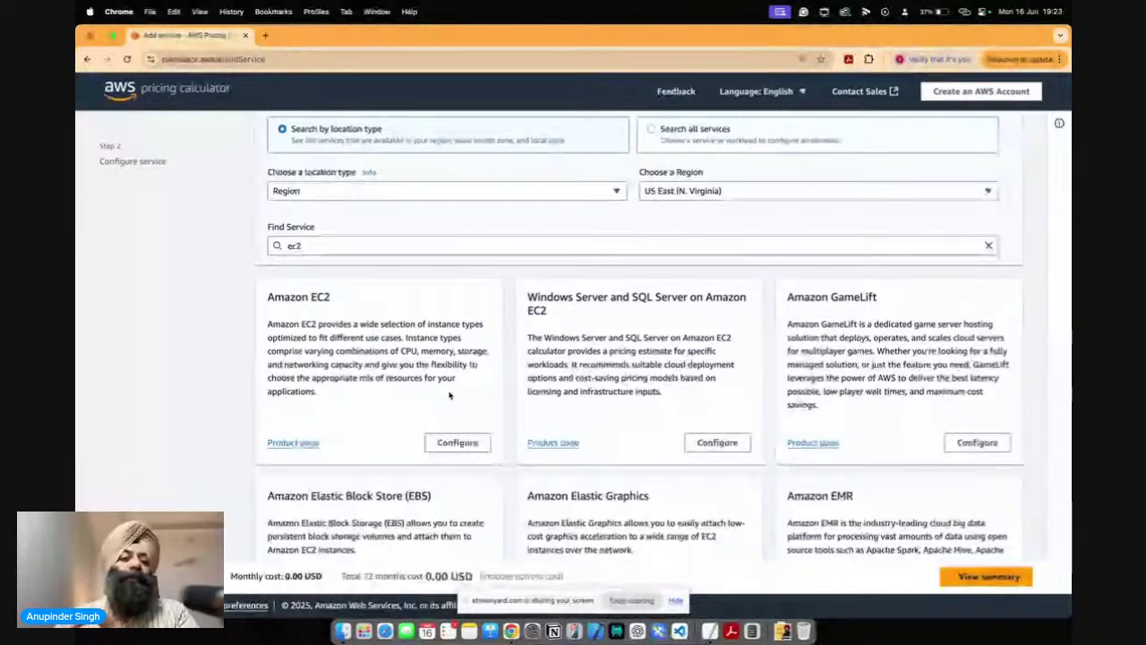
{"action": "left_click", "coordinate": [452, 439]}
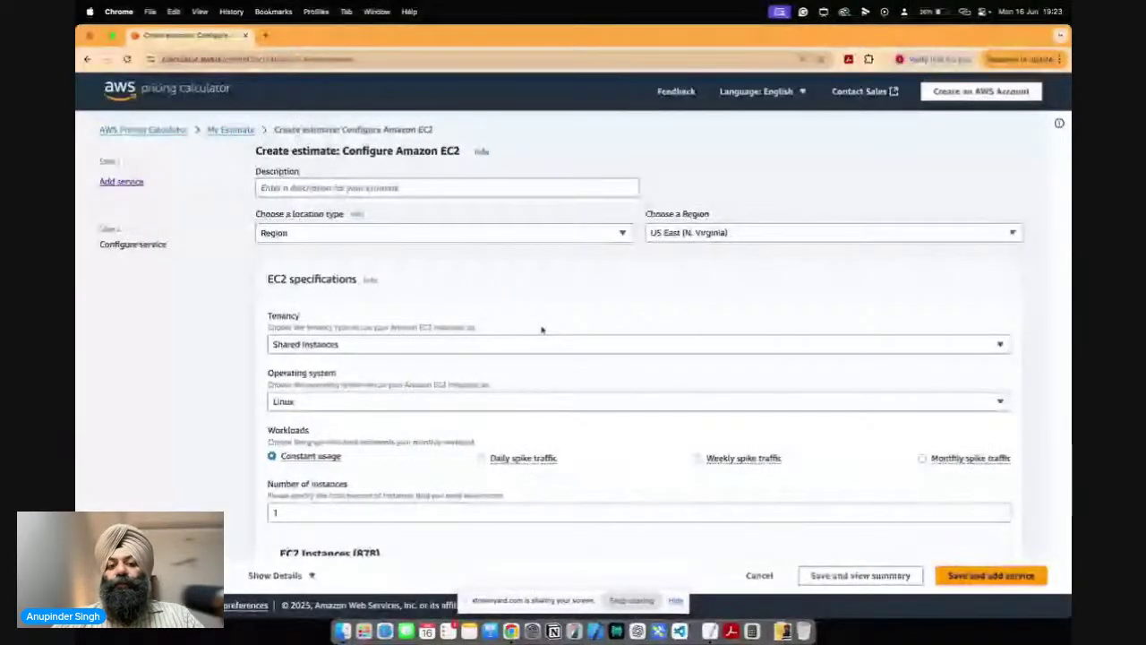
Enter "Test Estimate June" as the description of the Amazon EC2 estimate.
{"action": "scroll", "coordinate": [581, 379], "scroll_direction": "down", "scroll_amount": 1}
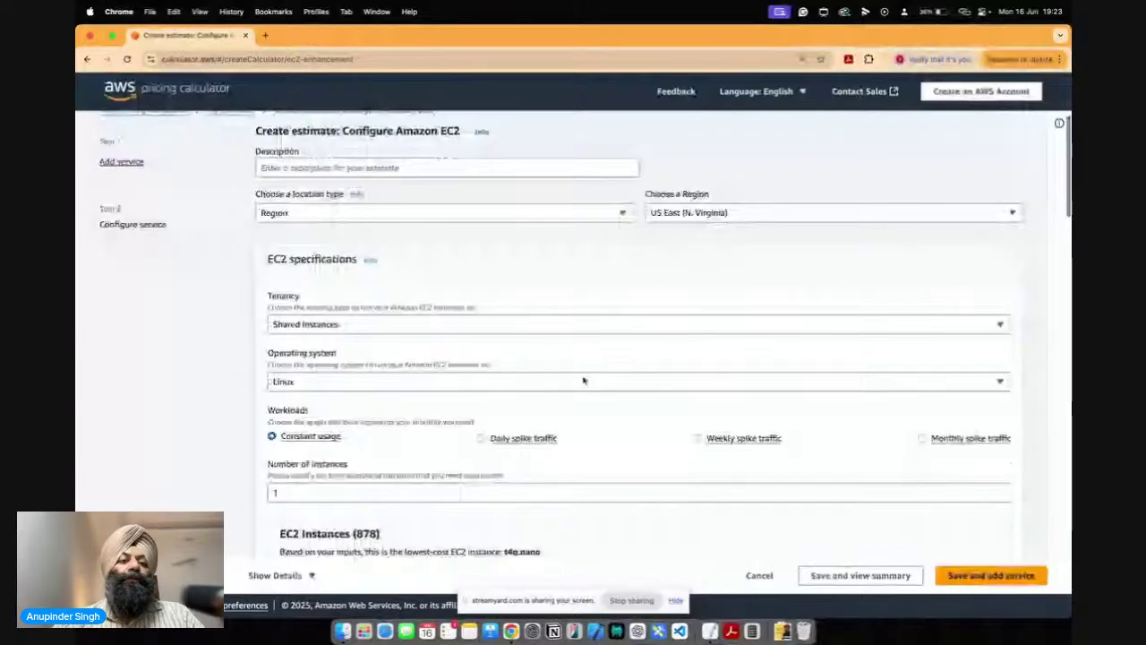
{"action": "scroll", "coordinate": [583, 380], "scroll_direction": "up", "scroll_amount": 1}
{"action": "left_click_drag", "start_coordinate": [250, 156], "coordinate": [715, 252]}
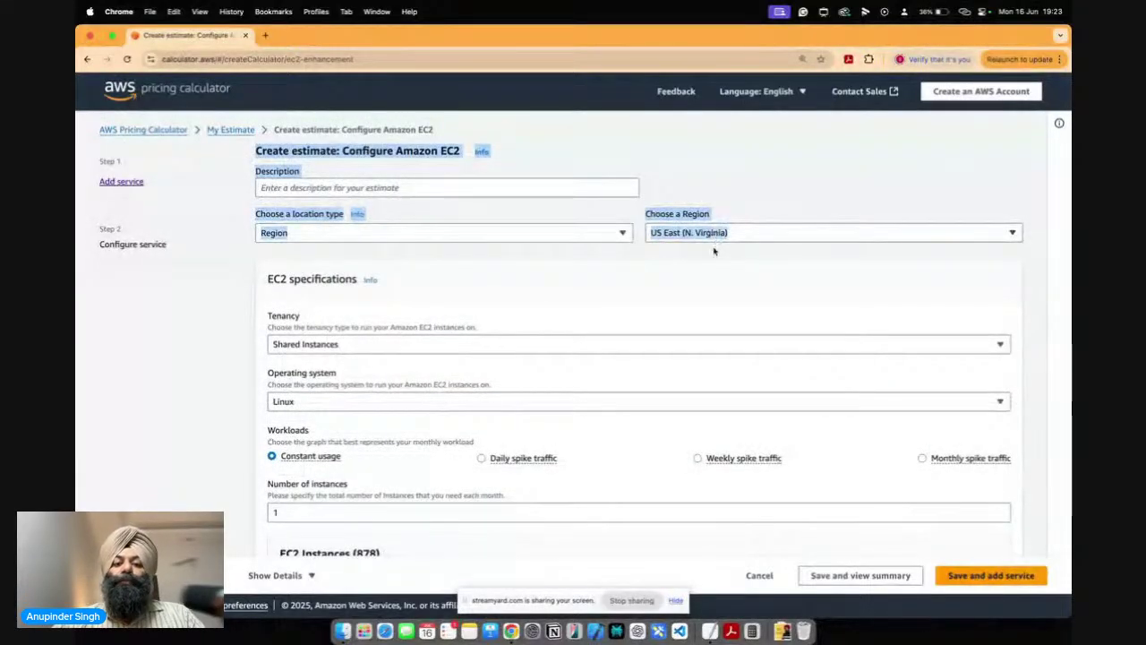
{"action": "left_click", "coordinate": [383, 189]}
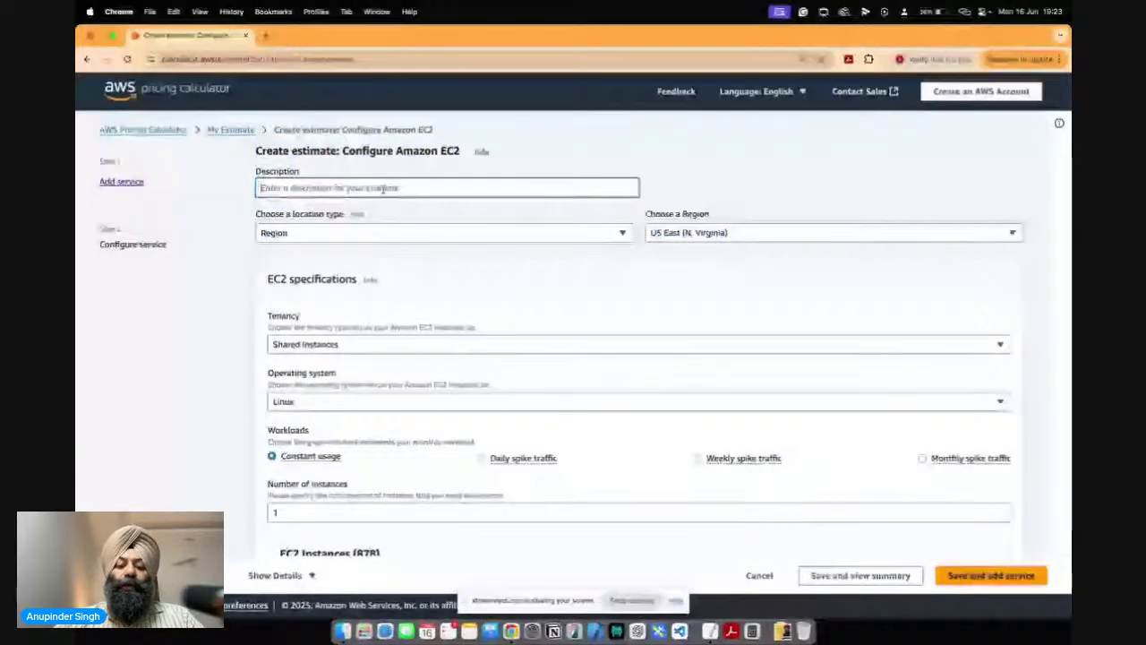
{"action": "type", "text": "Test Estim"}
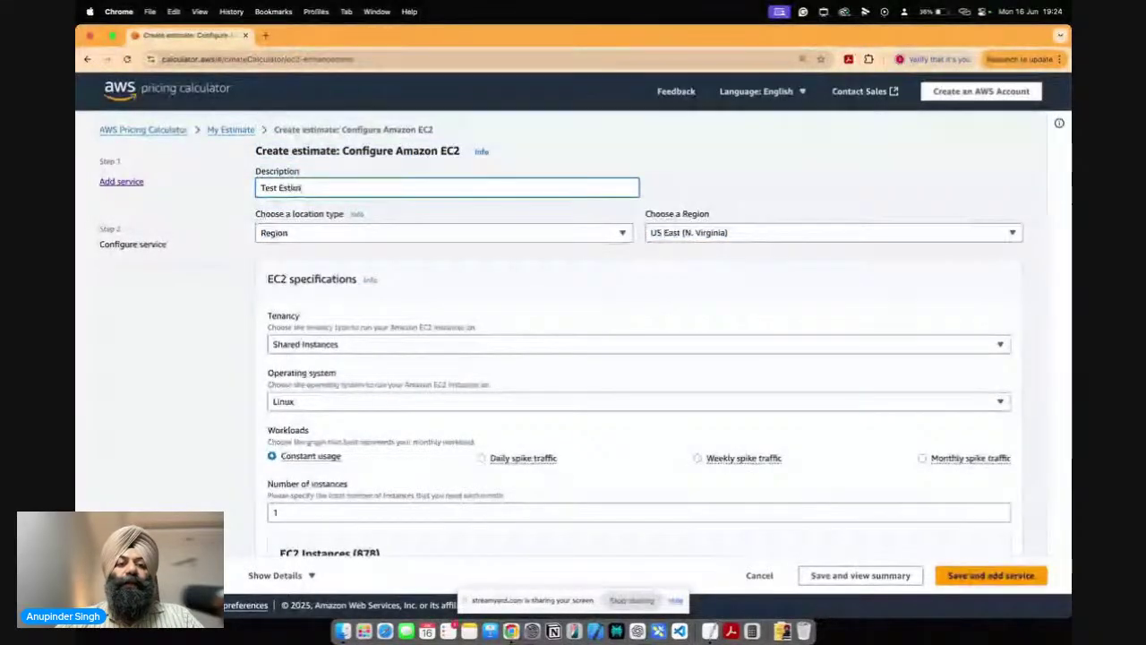
{"action": "type", "text": "ate 1une"}
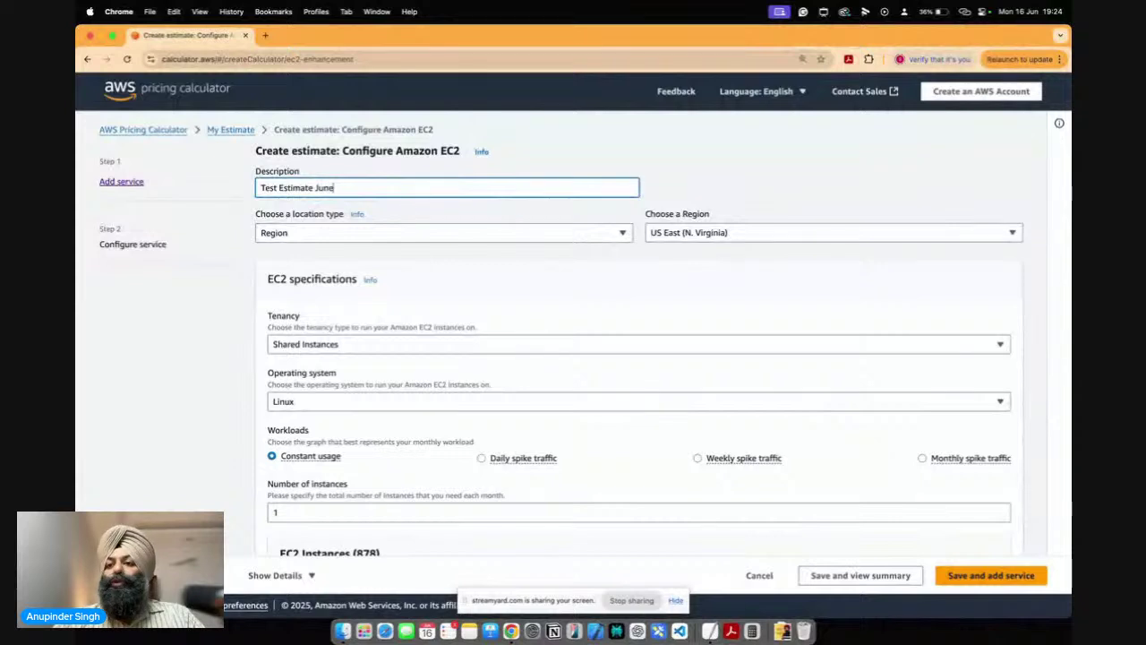
Complete the estimate description so that it reads "Test Estimate June 16".
{"action": "type", "text": " 16"}
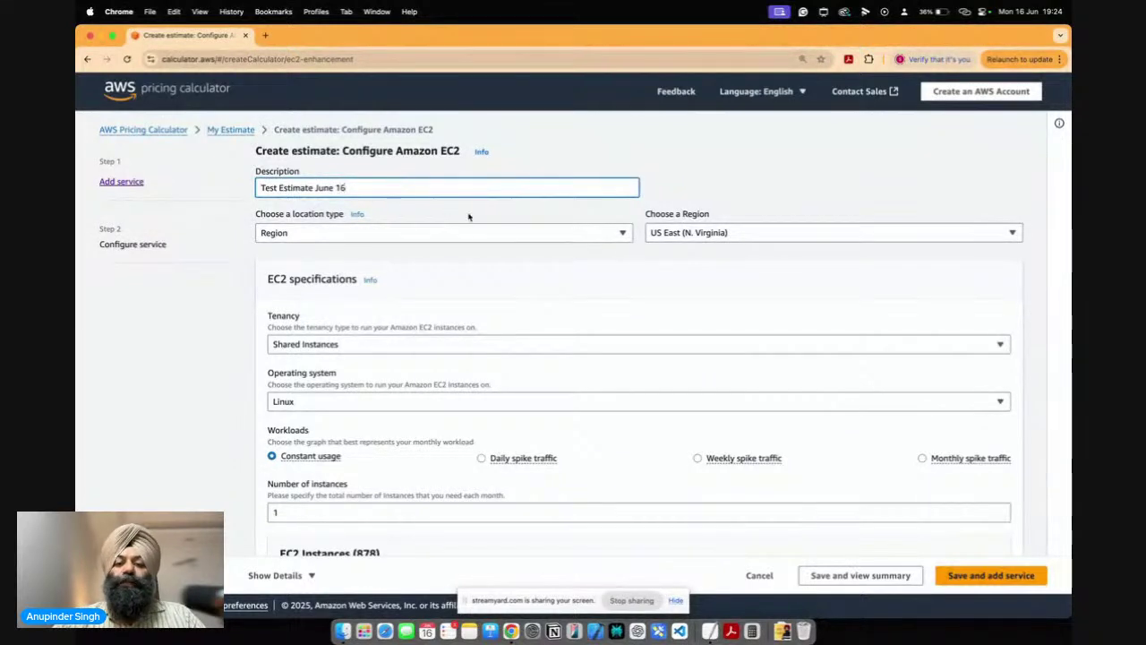
Look through the whole EC2 configuration page, from tenancy and instance list to payment options and the optional cost sections.
{"action": "scroll", "coordinate": [484, 241], "scroll_direction": "down", "scroll_amount": 1}
{"action": "scroll", "coordinate": [484, 242], "scroll_direction": "down", "scroll_amount": 2}
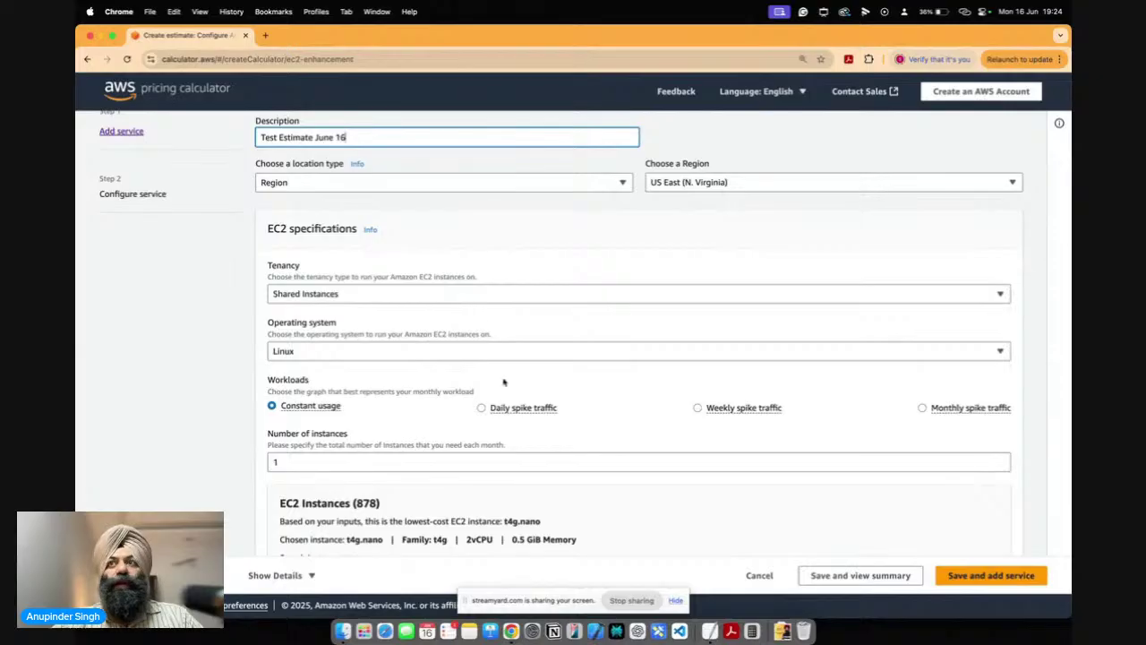
{"action": "left_click", "coordinate": [347, 298]}
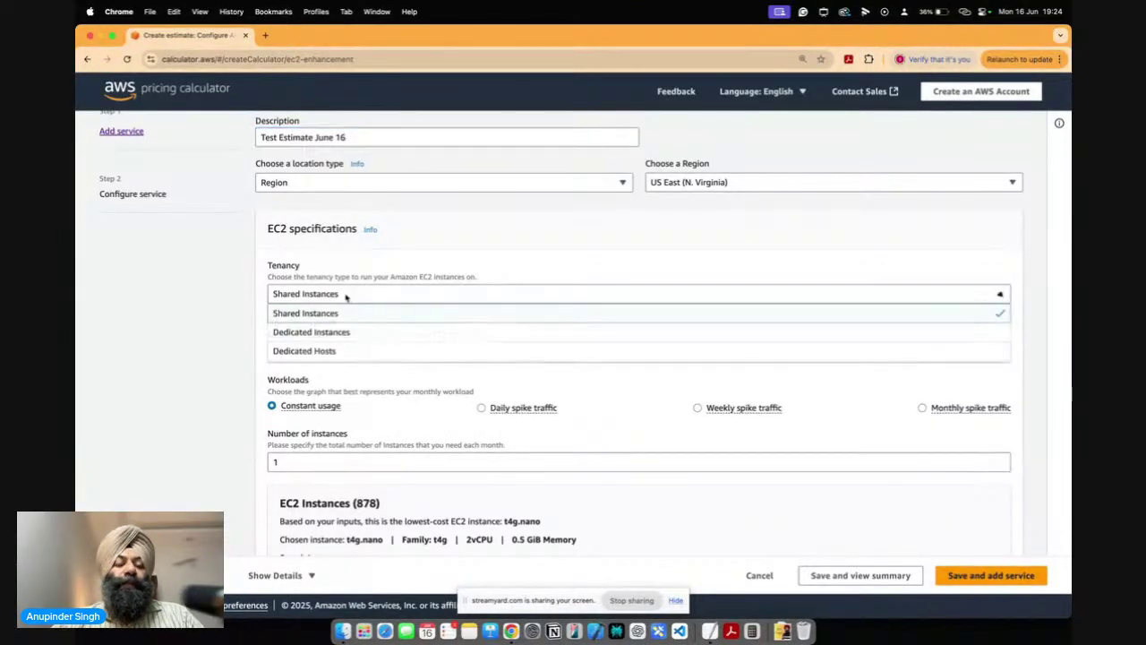
{"action": "left_click", "coordinate": [284, 234]}
{"action": "left_click_drag", "start_coordinate": [269, 229], "coordinate": [356, 229]}
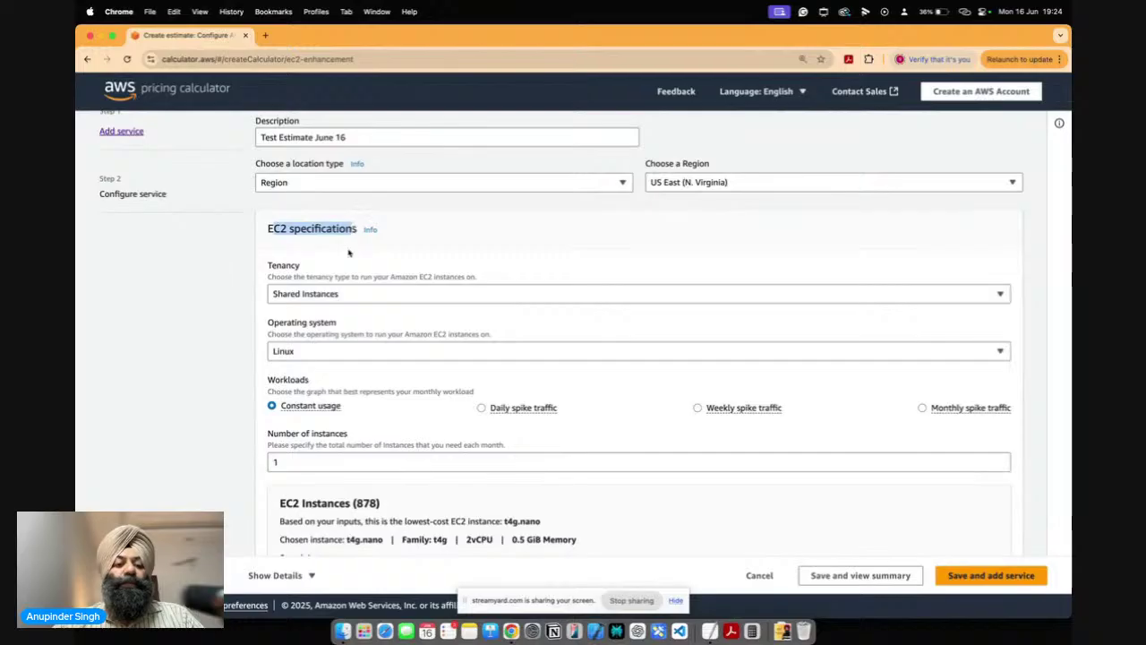
{"action": "scroll", "coordinate": [328, 372], "scroll_direction": "down", "scroll_amount": 1}
{"action": "scroll", "coordinate": [326, 373], "scroll_direction": "down", "scroll_amount": 5}
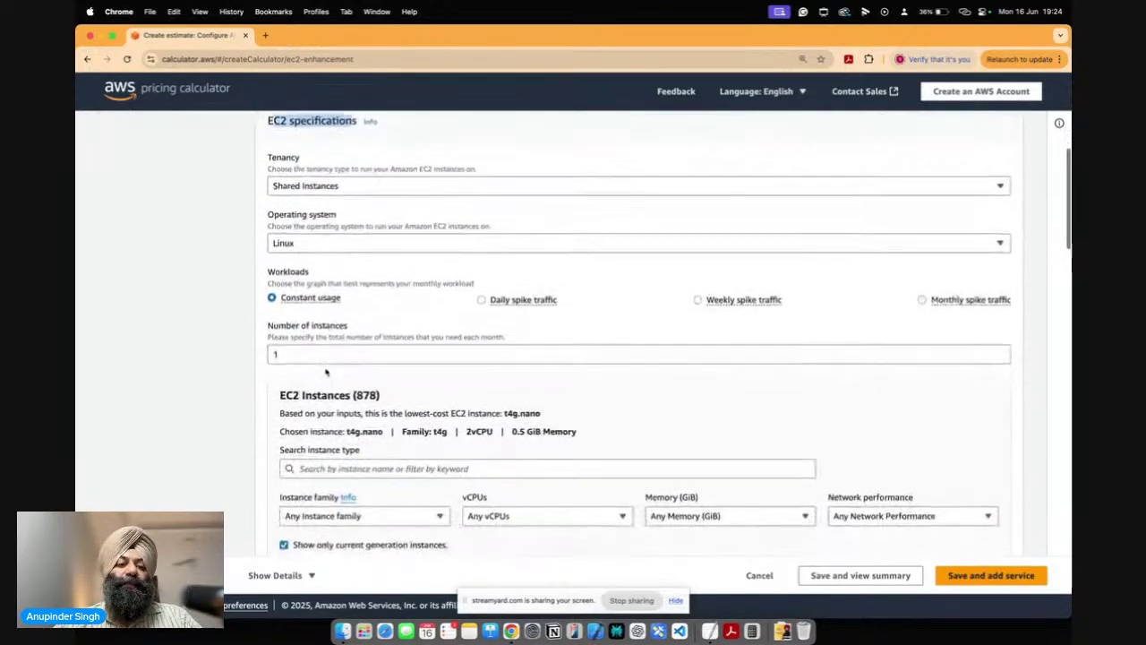
{"action": "scroll", "coordinate": [325, 367], "scroll_direction": "down", "scroll_amount": 10}
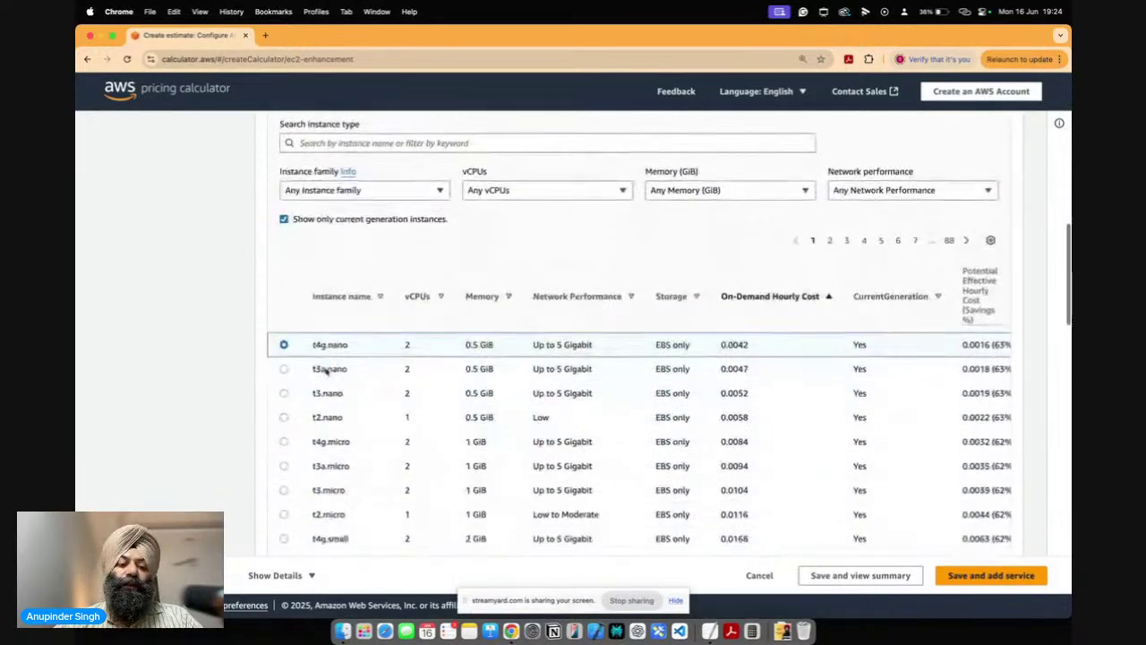
{"action": "scroll", "coordinate": [325, 369], "scroll_direction": "down", "scroll_amount": 2}
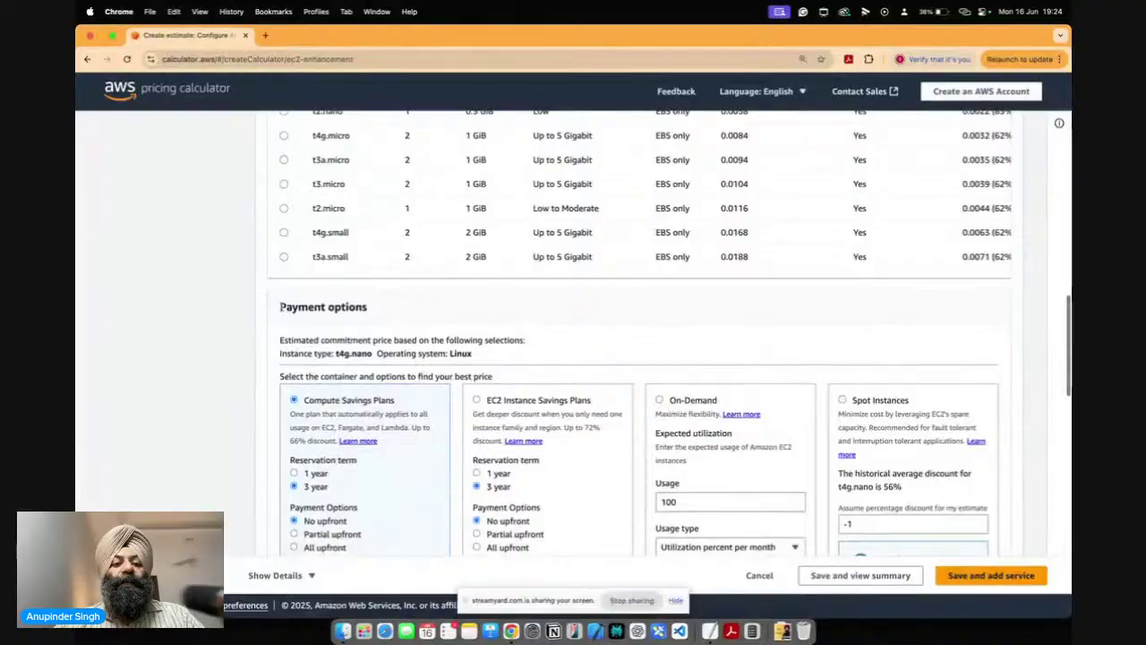
{"action": "left_click_drag", "start_coordinate": [281, 307], "coordinate": [367, 311]}
{"action": "scroll", "coordinate": [358, 316], "scroll_direction": "down", "scroll_amount": 12}
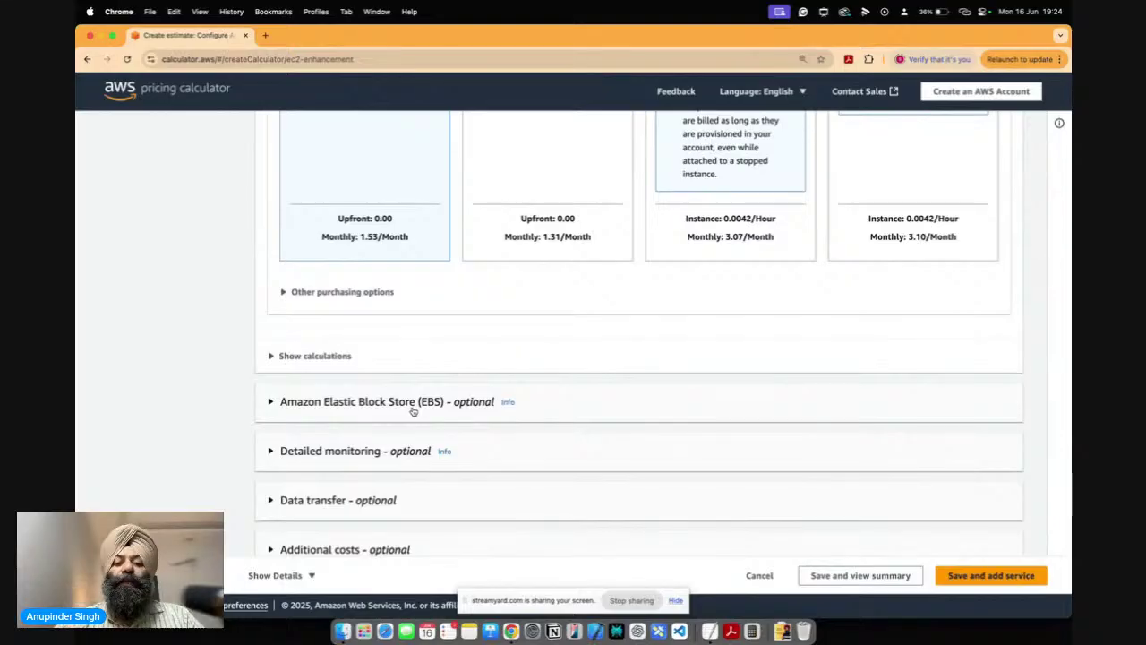
{"action": "scroll", "coordinate": [413, 410], "scroll_direction": "down", "scroll_amount": 3}
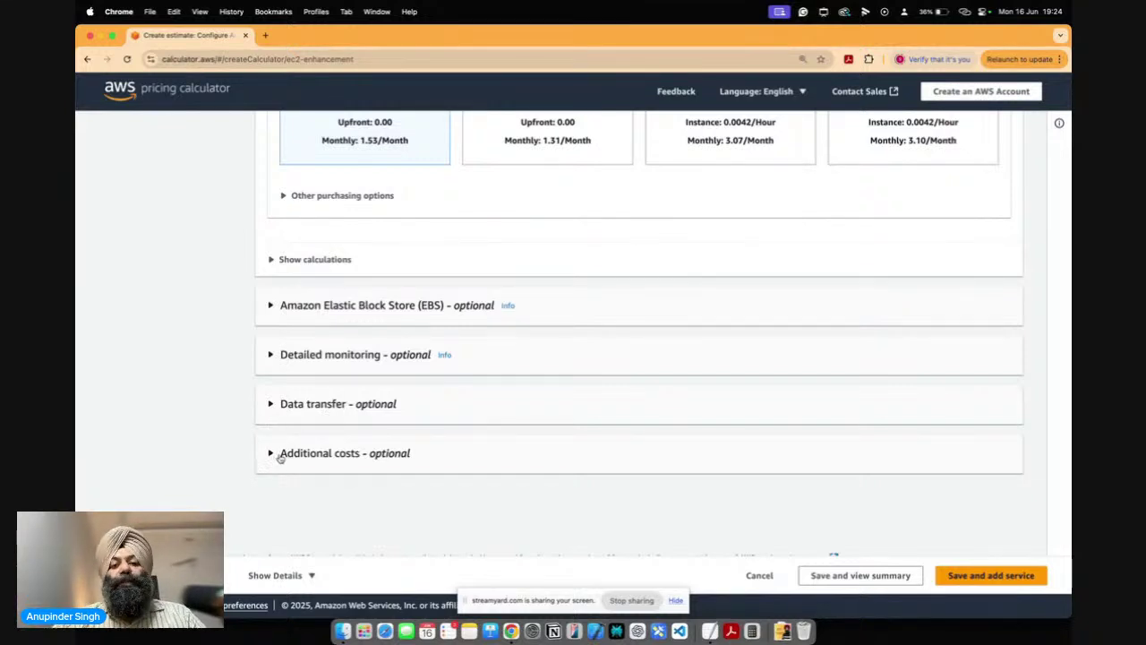
{"action": "scroll", "coordinate": [352, 405], "scroll_direction": "up", "scroll_amount": 5}
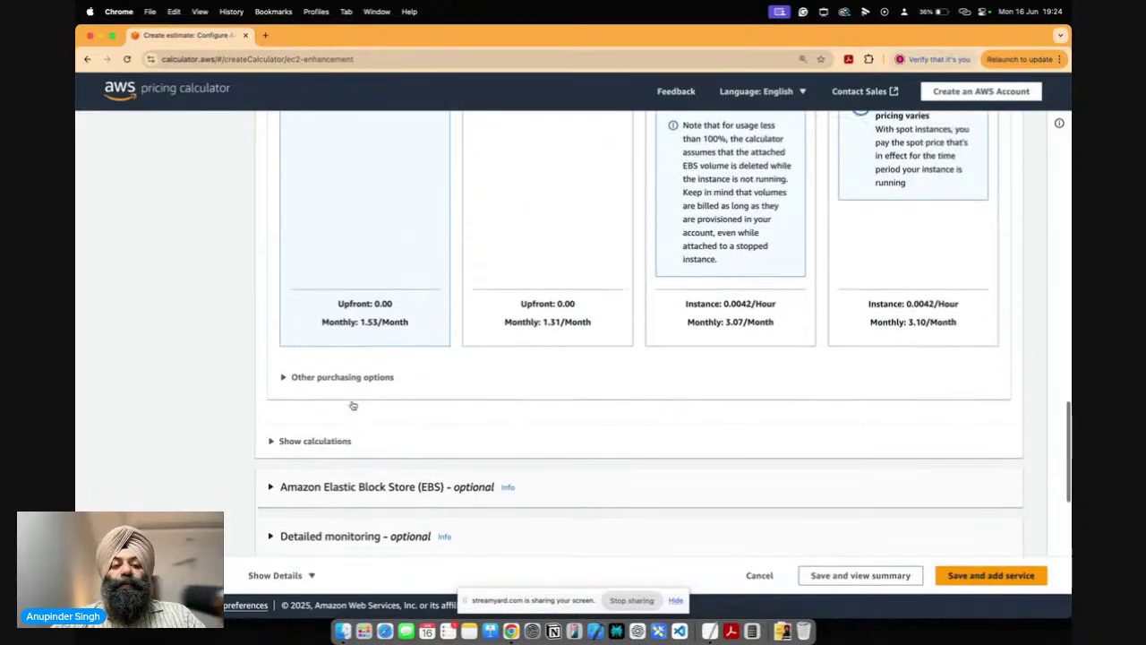
{"action": "scroll", "coordinate": [353, 405], "scroll_direction": "up", "scroll_amount": 15}
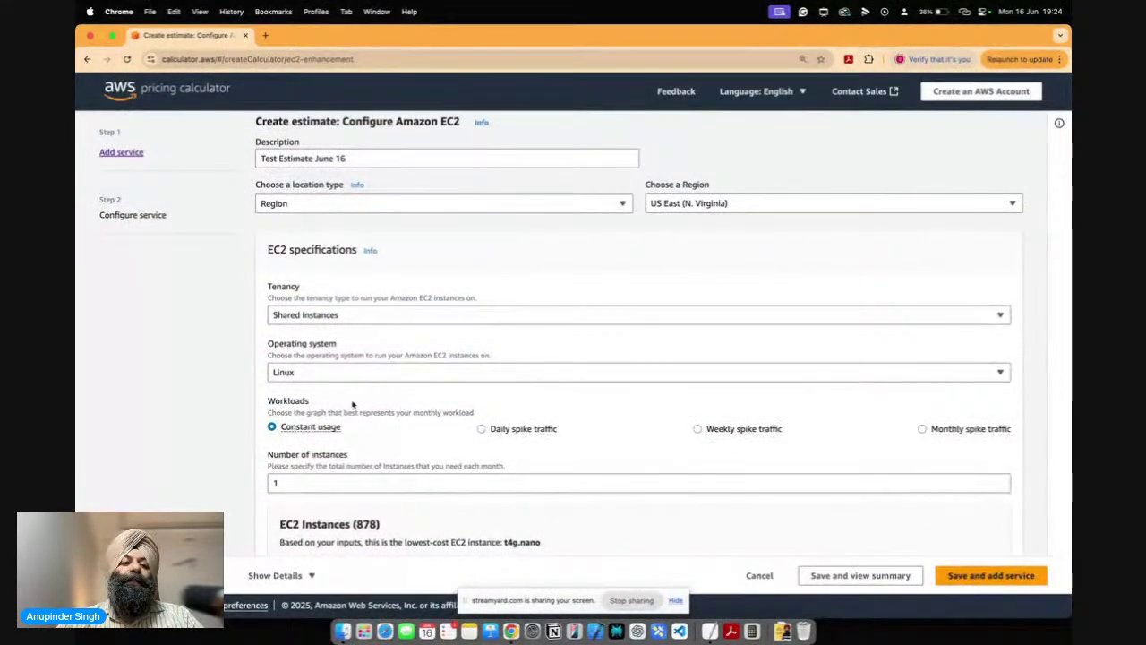
Review the tenancy options in the EC2 specifications, keeping Shared Instances.
{"action": "left_click_drag", "start_coordinate": [279, 250], "coordinate": [353, 250]}
{"action": "left_click", "coordinate": [352, 250]}
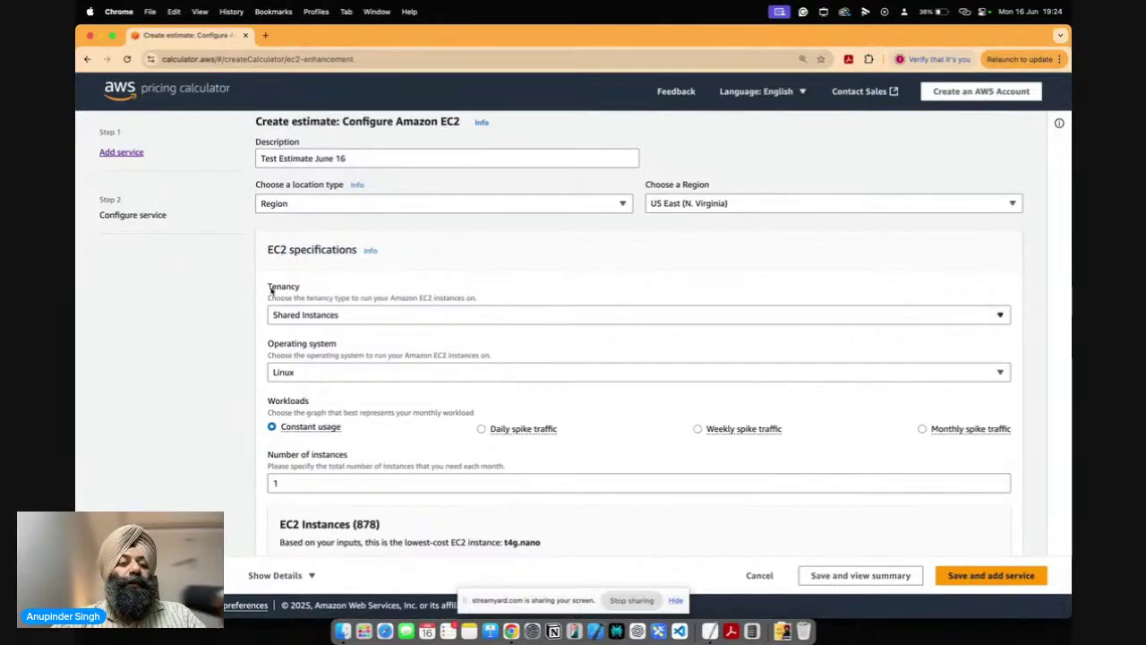
{"action": "left_click_drag", "start_coordinate": [279, 296], "coordinate": [318, 296]}
{"action": "left_click", "coordinate": [319, 296]}
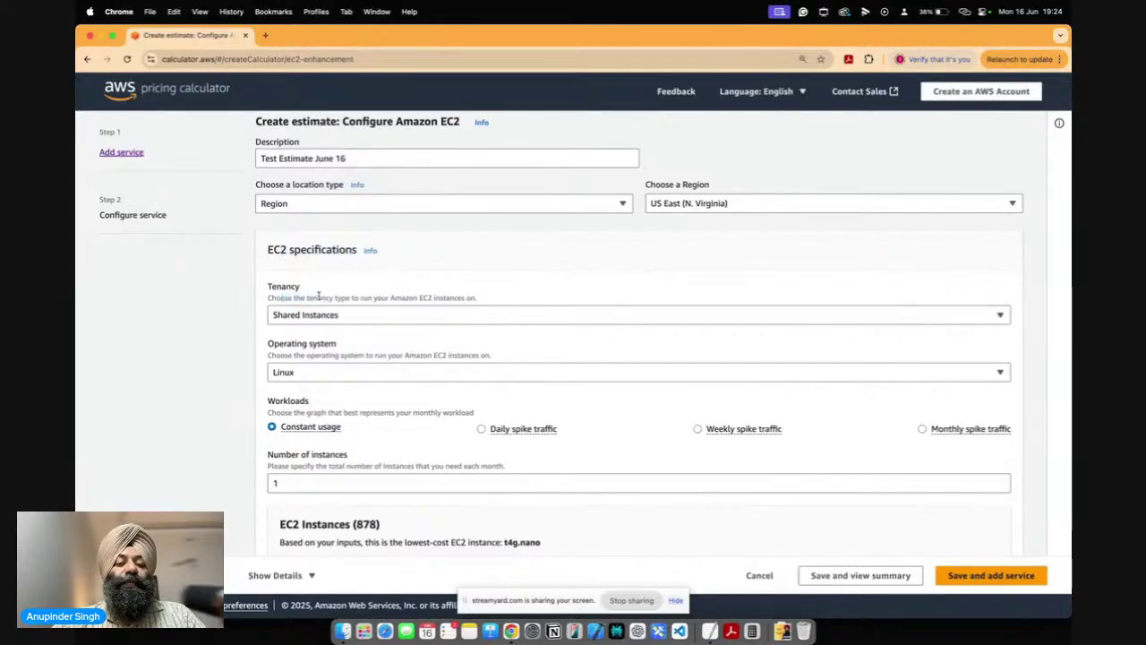
{"action": "left_click", "coordinate": [340, 314]}
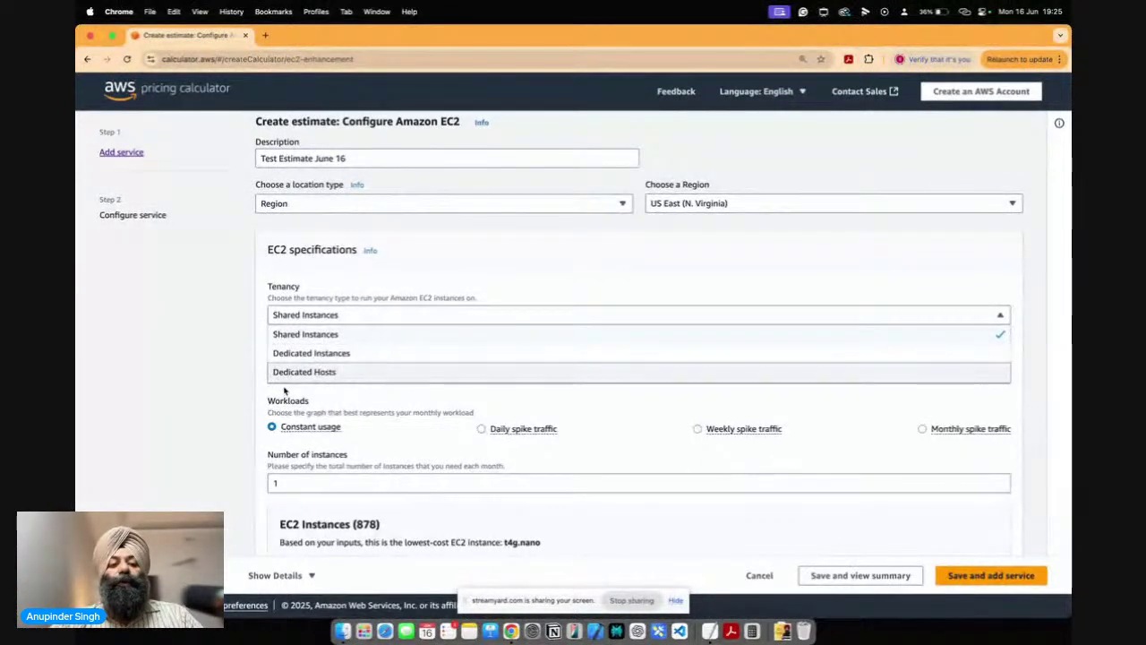
{"action": "left_click", "coordinate": [292, 333]}
{"action": "left_click", "coordinate": [303, 322]}
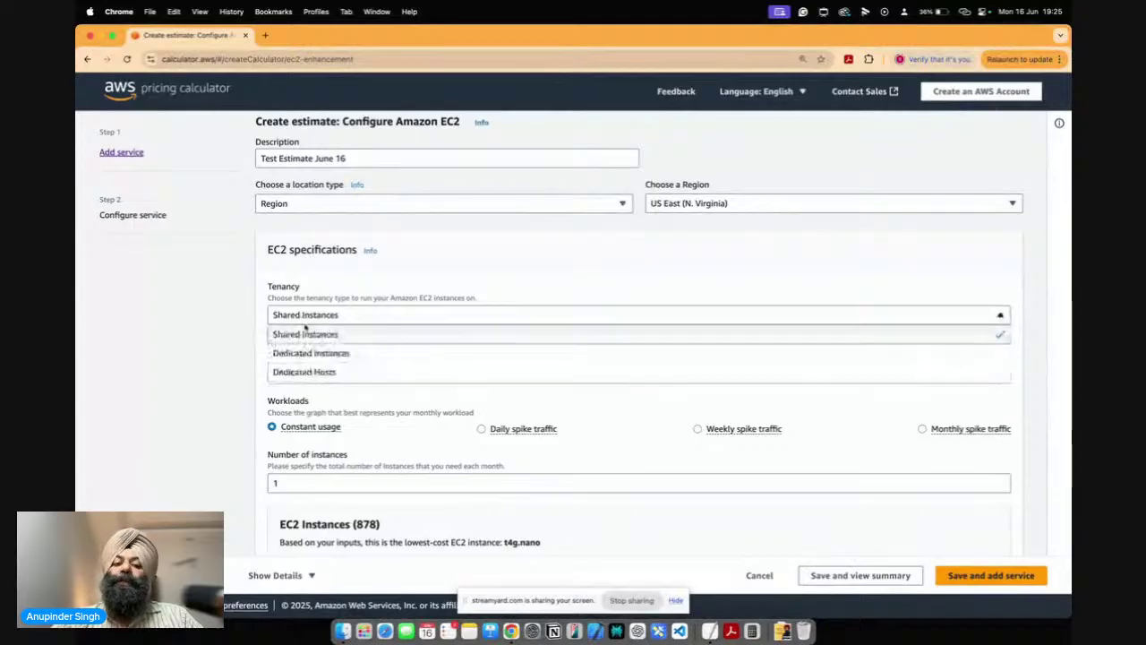
{"action": "left_click", "coordinate": [233, 346]}
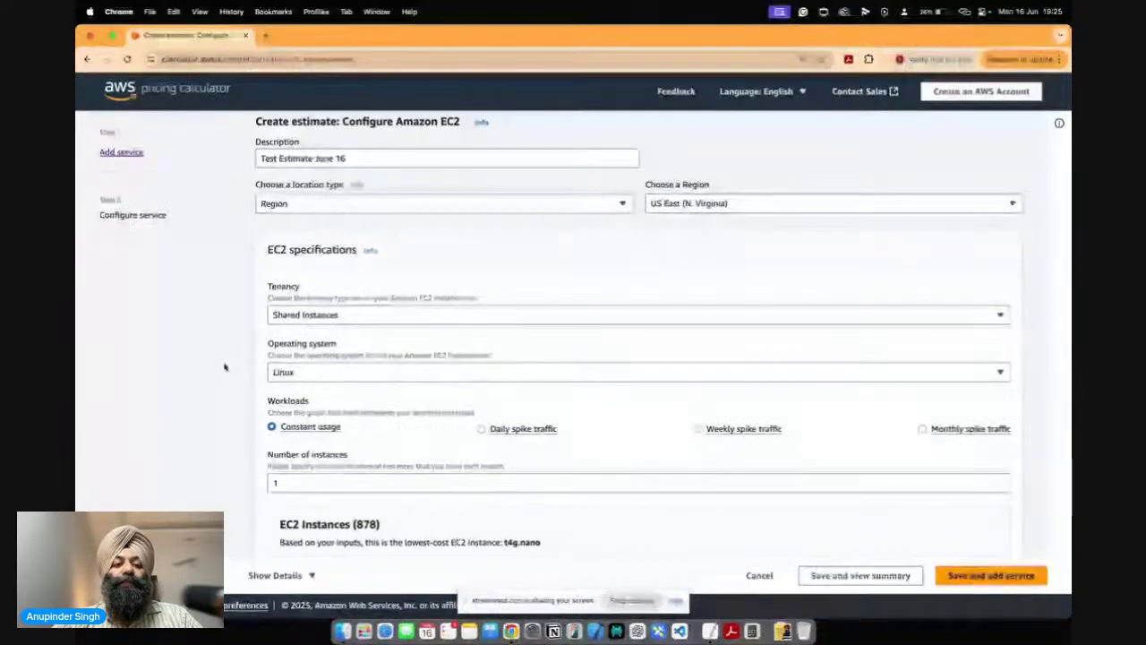
Review the available operating systems for the EC2 instances, keeping Linux.
{"action": "scroll", "coordinate": [225, 366], "scroll_direction": "down", "scroll_amount": 3}
{"action": "left_click", "coordinate": [294, 230]}
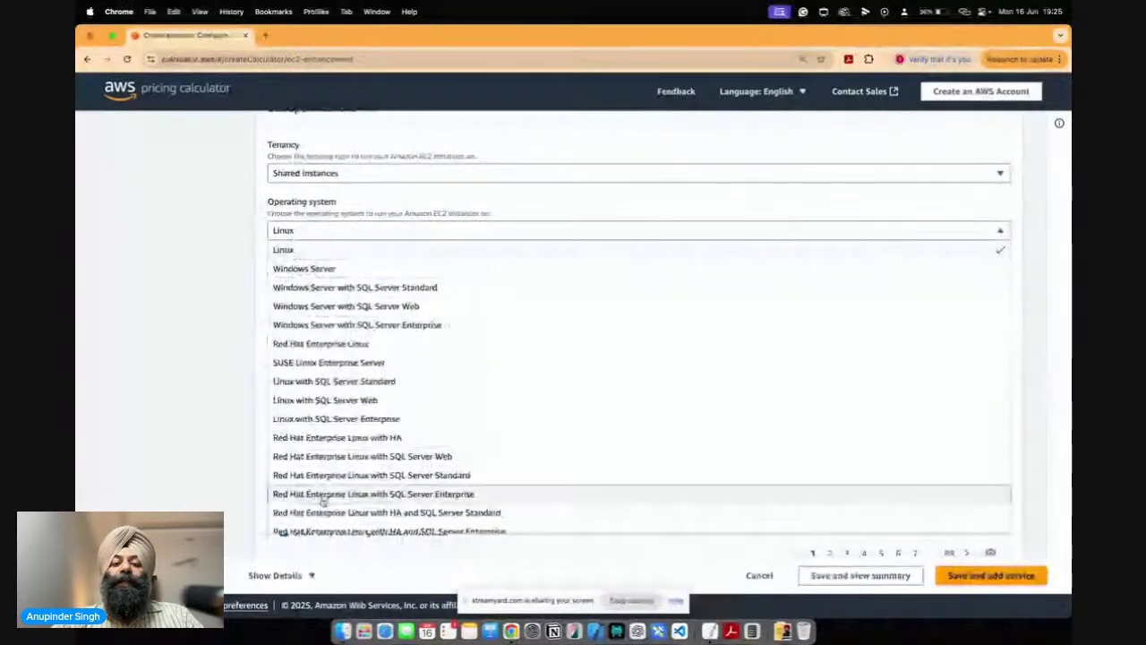
{"action": "scroll", "coordinate": [326, 386], "scroll_direction": "down", "scroll_amount": 1}
{"action": "scroll", "coordinate": [326, 392], "scroll_direction": "down", "scroll_amount": 3}
{"action": "scroll", "coordinate": [235, 332], "scroll_direction": "up", "scroll_amount": 3}
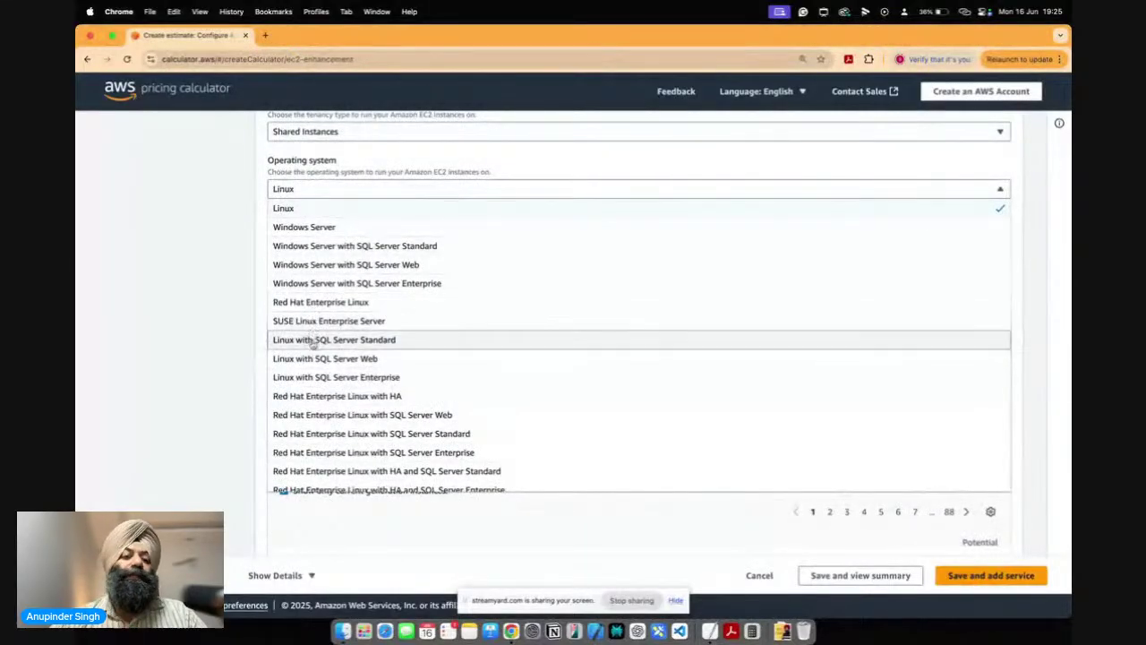
{"action": "scroll", "coordinate": [345, 443], "scroll_direction": "down", "scroll_amount": 1}
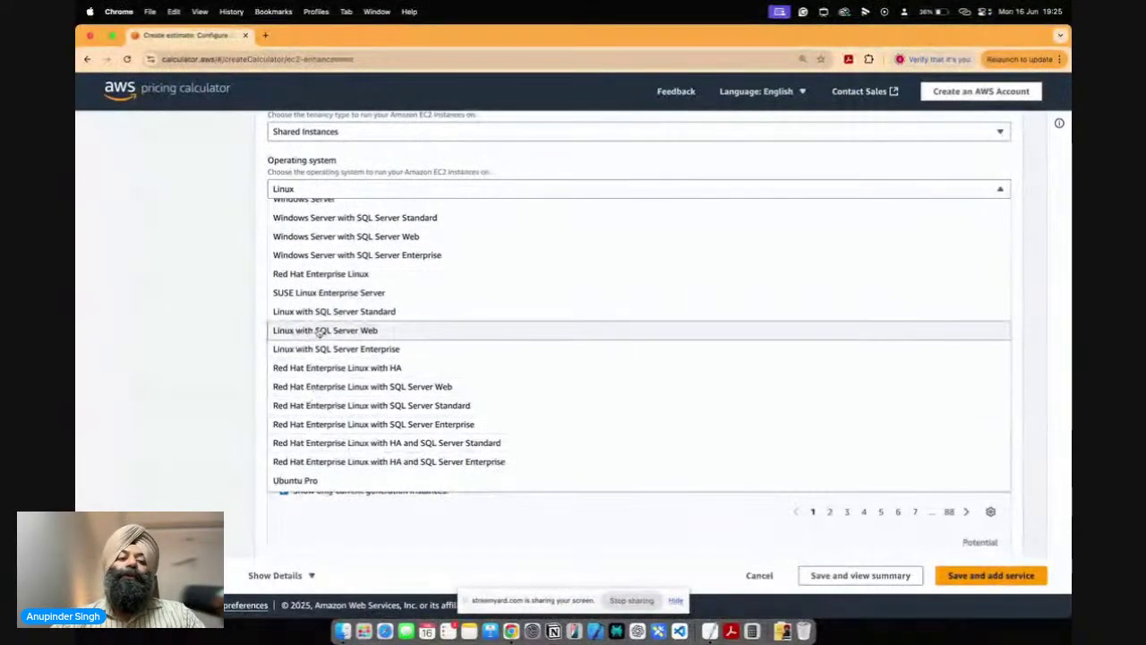
{"action": "left_click", "coordinate": [223, 281]}
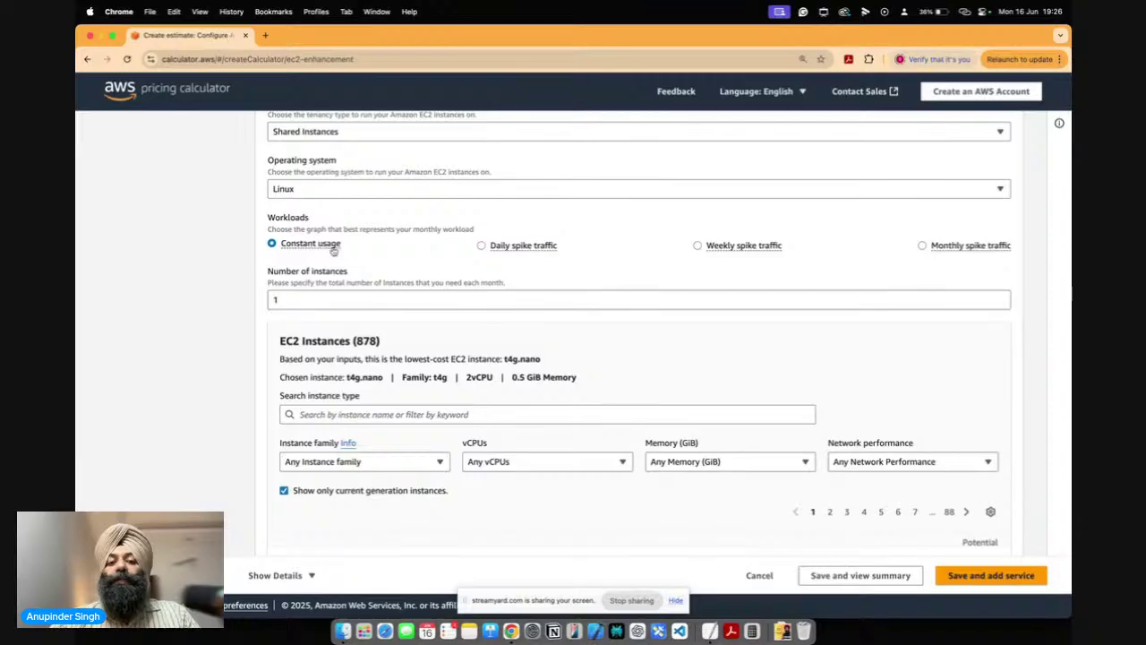
Compare the daily, weekly and monthly spike traffic workloads, return to Constant usage and check the number of instances.
{"action": "left_click", "coordinate": [481, 246]}
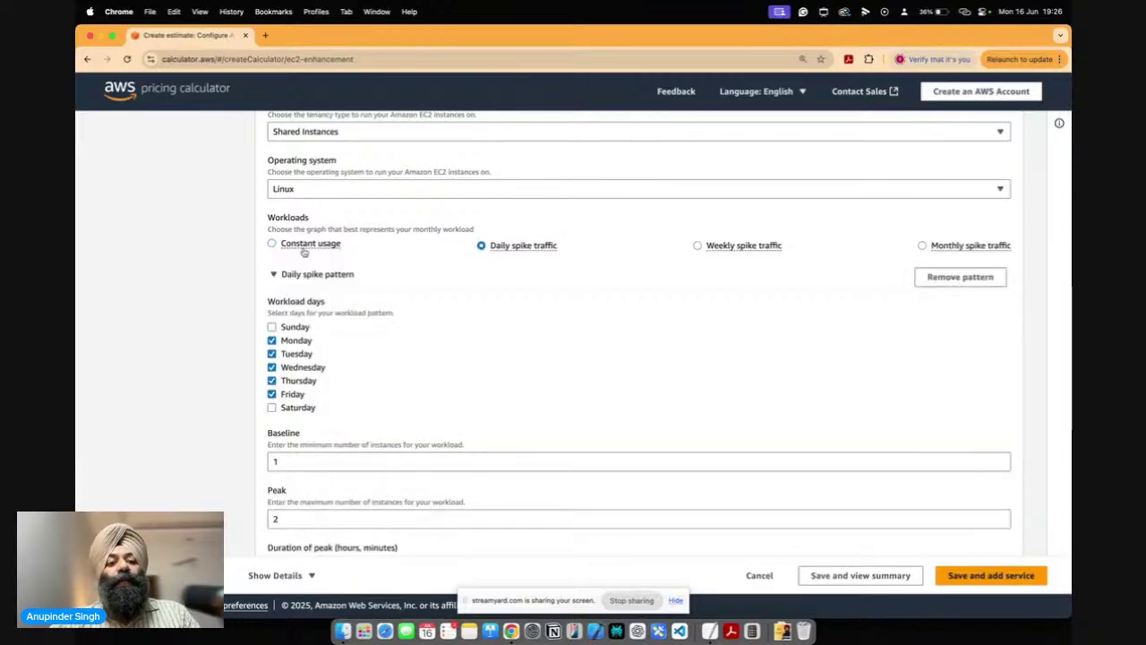
{"action": "left_click", "coordinate": [272, 243]}
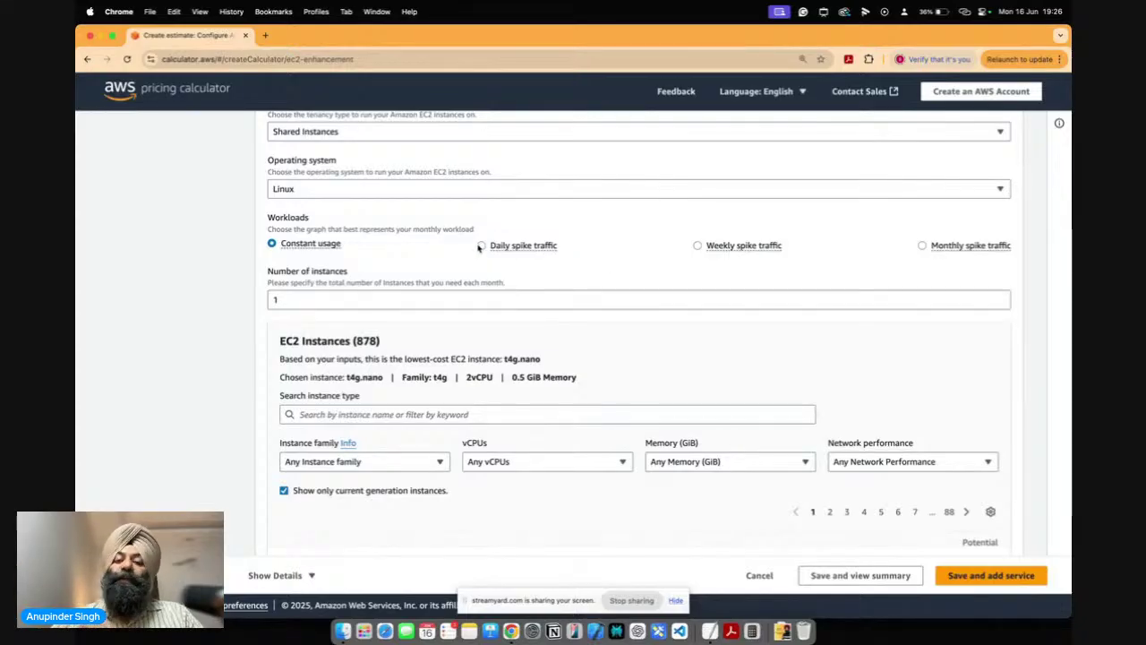
{"action": "left_click", "coordinate": [480, 246]}
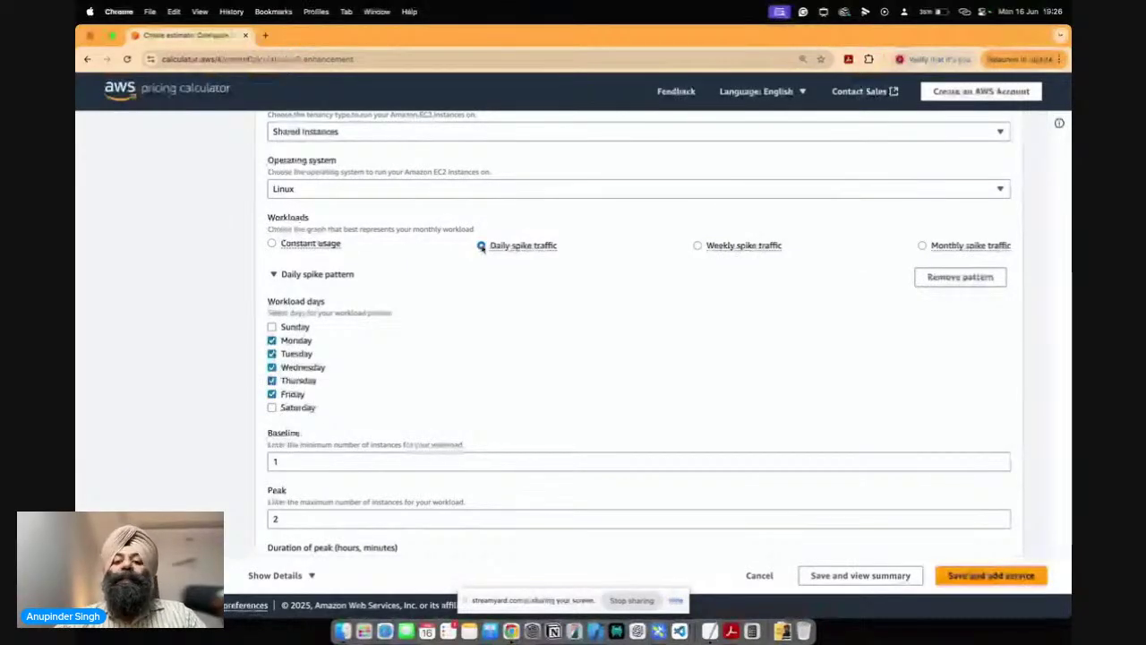
{"action": "left_click", "coordinate": [698, 245]}
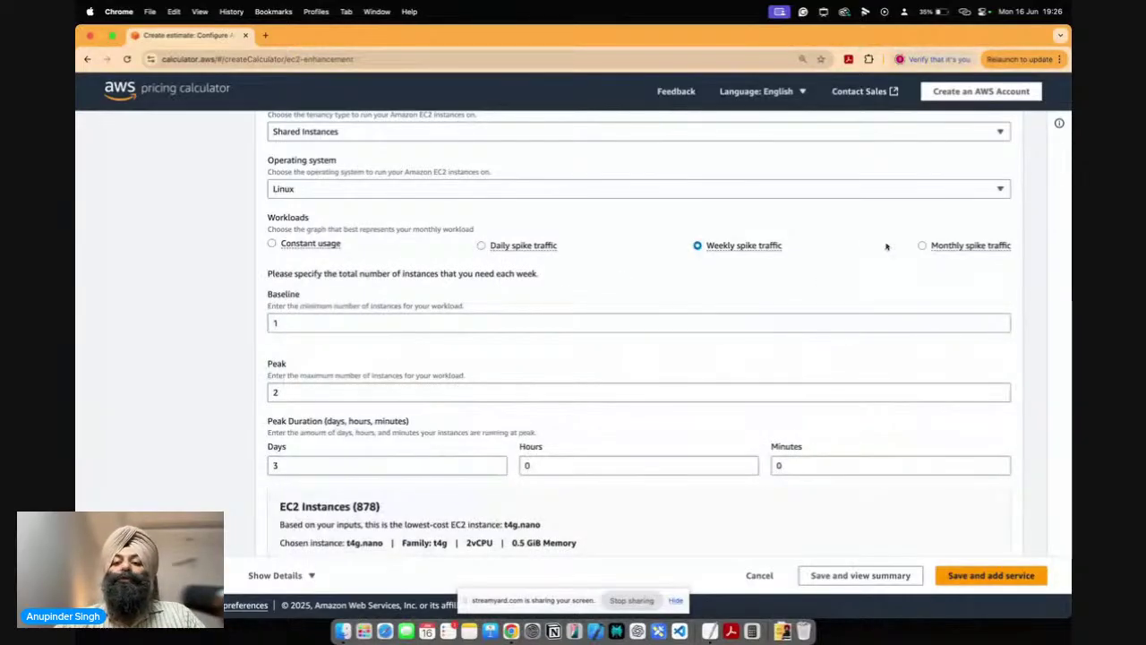
{"action": "left_click", "coordinate": [922, 246]}
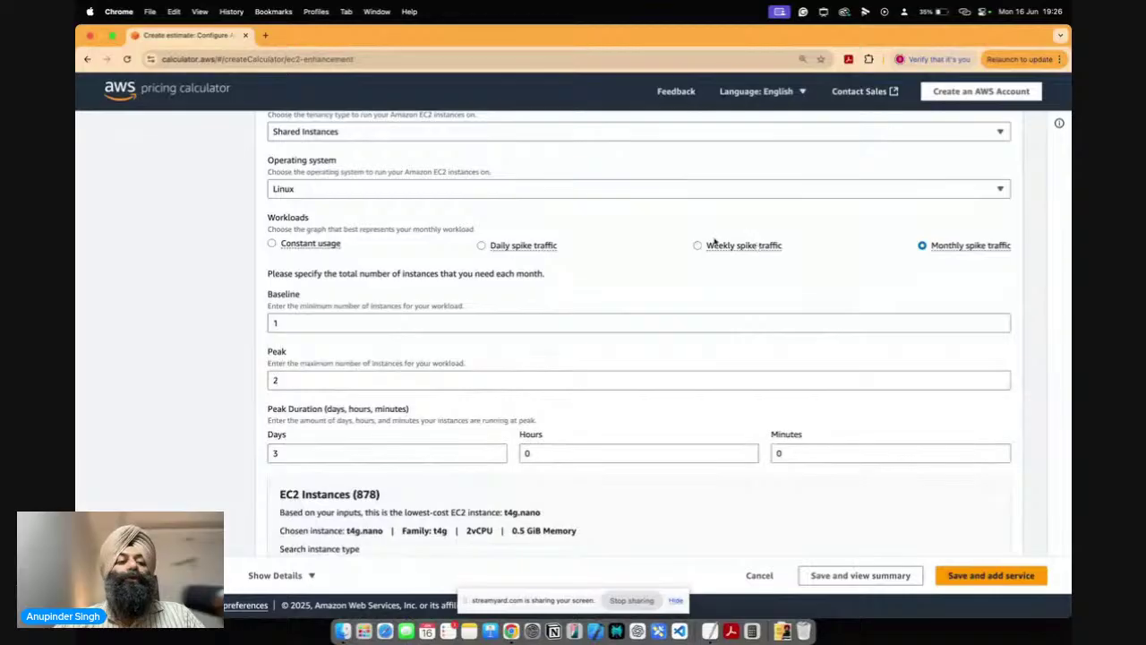
{"action": "left_click", "coordinate": [309, 244]}
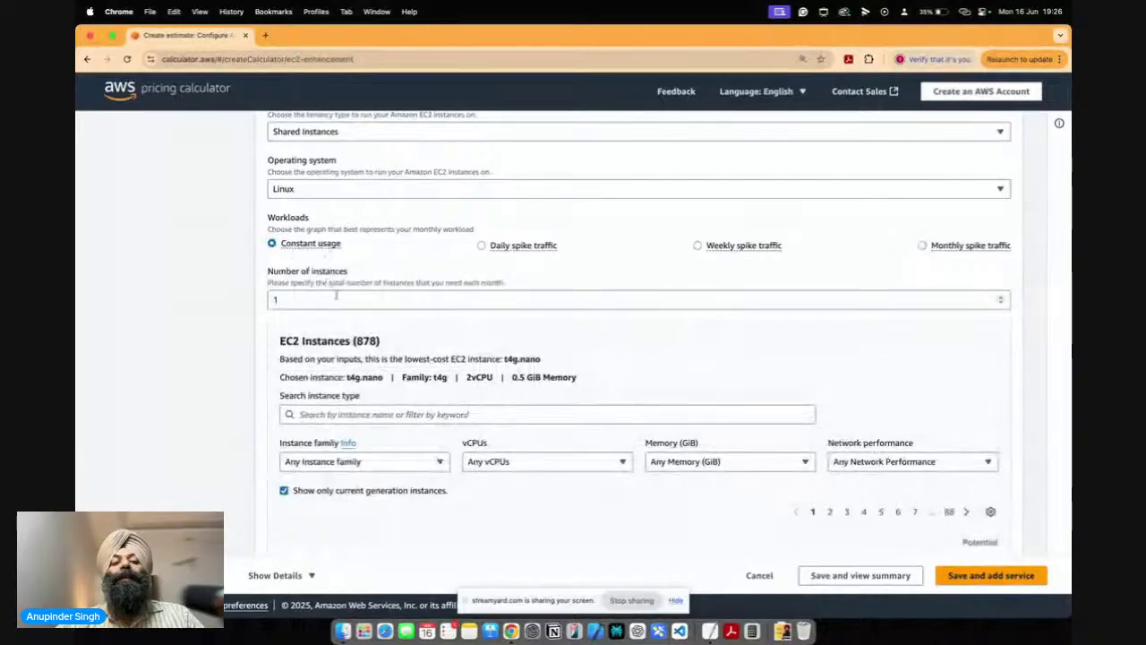
{"action": "double_click", "coordinate": [321, 298]}
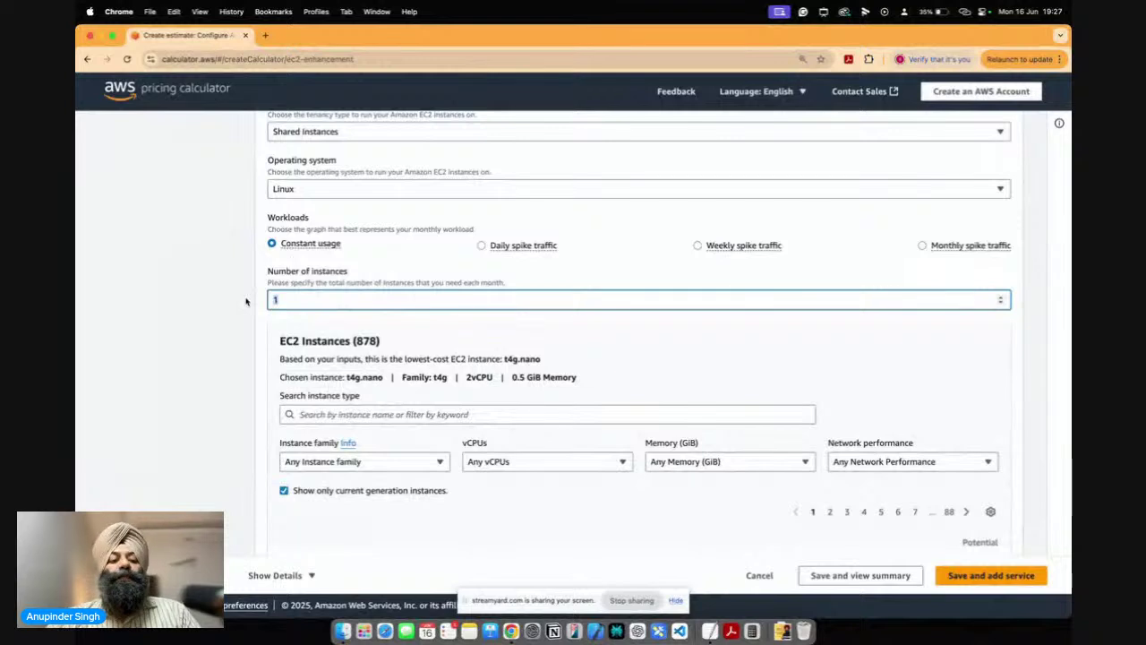
{"action": "left_click", "coordinate": [628, 201]}
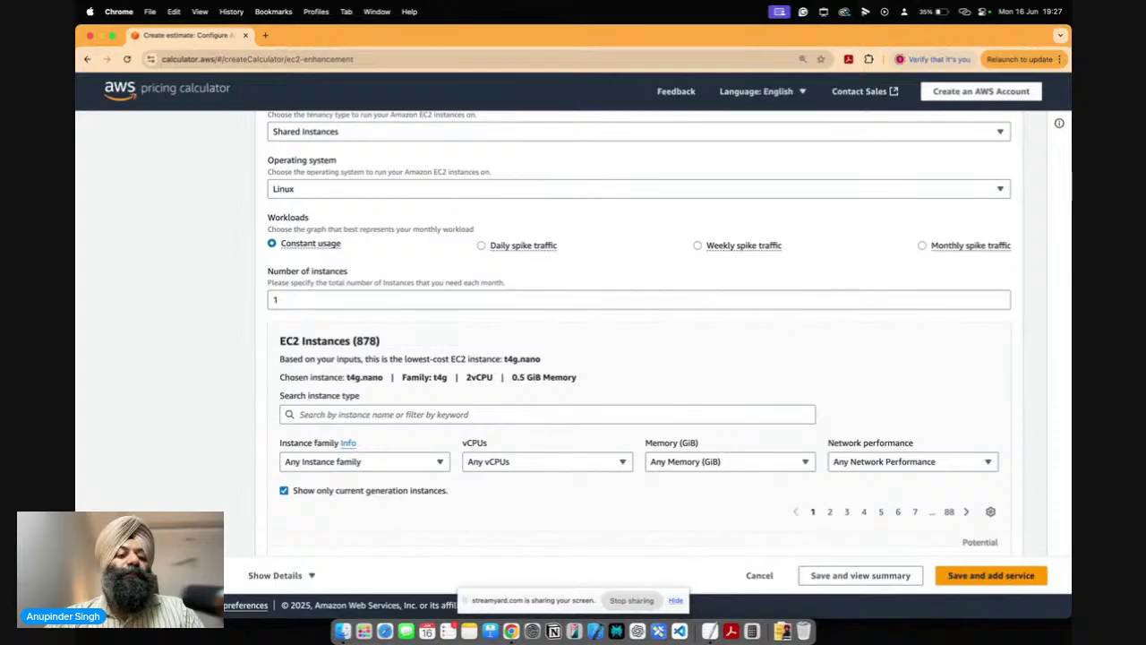
Hide the screen-sharing notification bar.
{"action": "left_click", "coordinate": [678, 606]}
{"action": "left_click", "coordinate": [676, 603]}
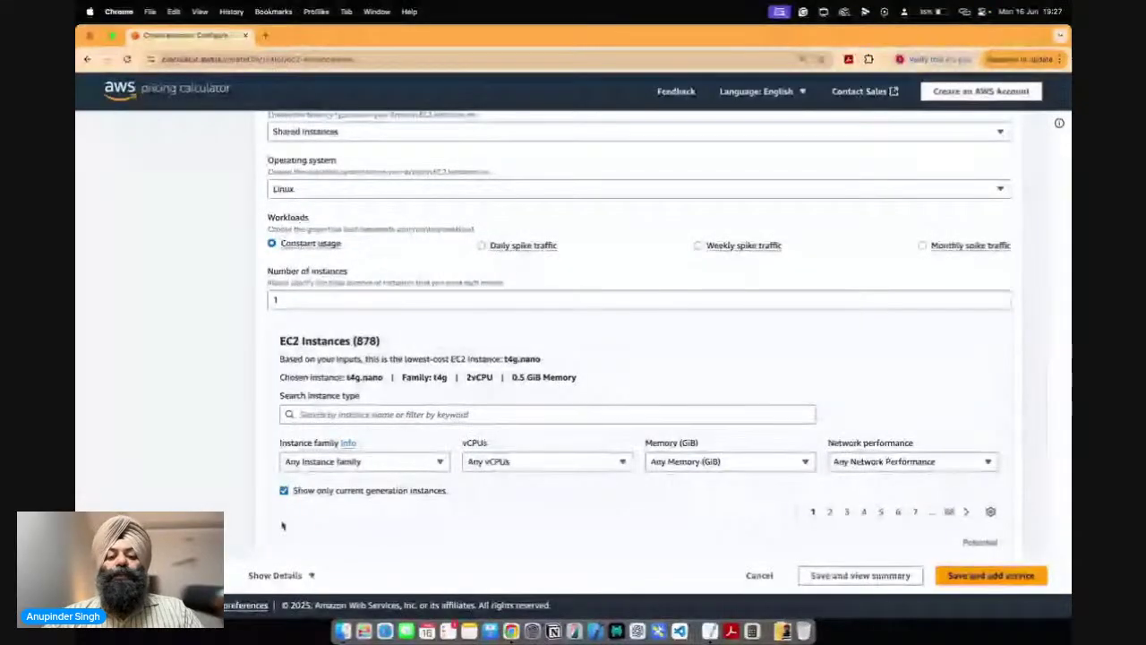
Examine the number of instances and the chosen instance's name, family, vCPU and memory details.
{"action": "scroll", "coordinate": [225, 427], "scroll_direction": "down", "scroll_amount": 1}
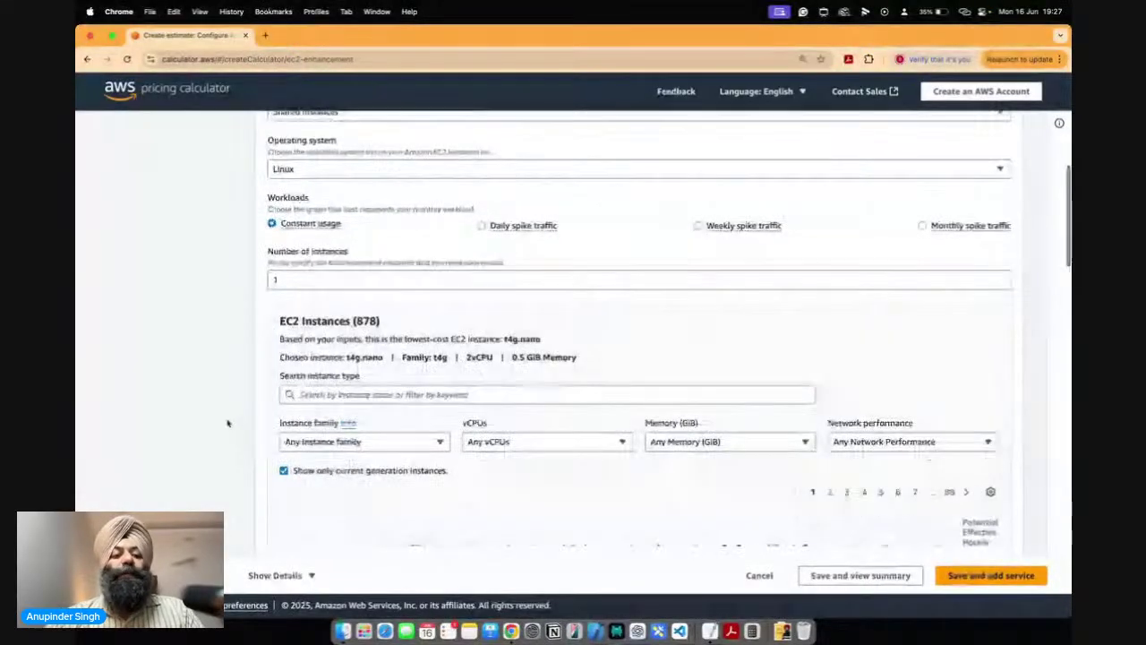
{"action": "scroll", "coordinate": [227, 424], "scroll_direction": "down", "scroll_amount": 3}
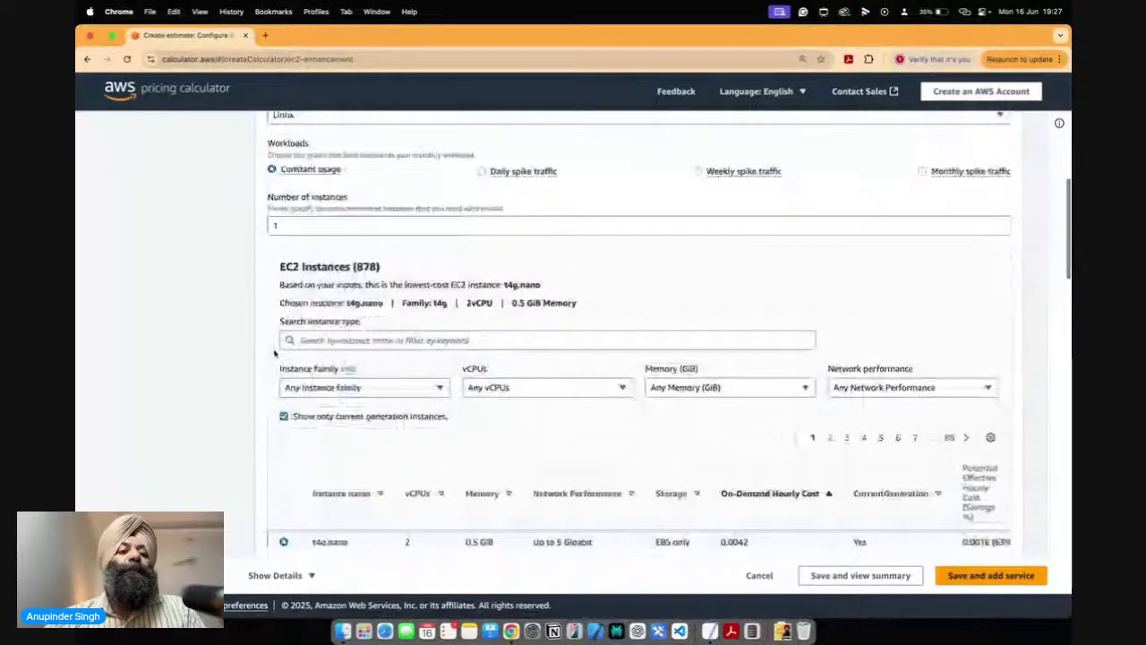
{"action": "left_click", "coordinate": [285, 225]}
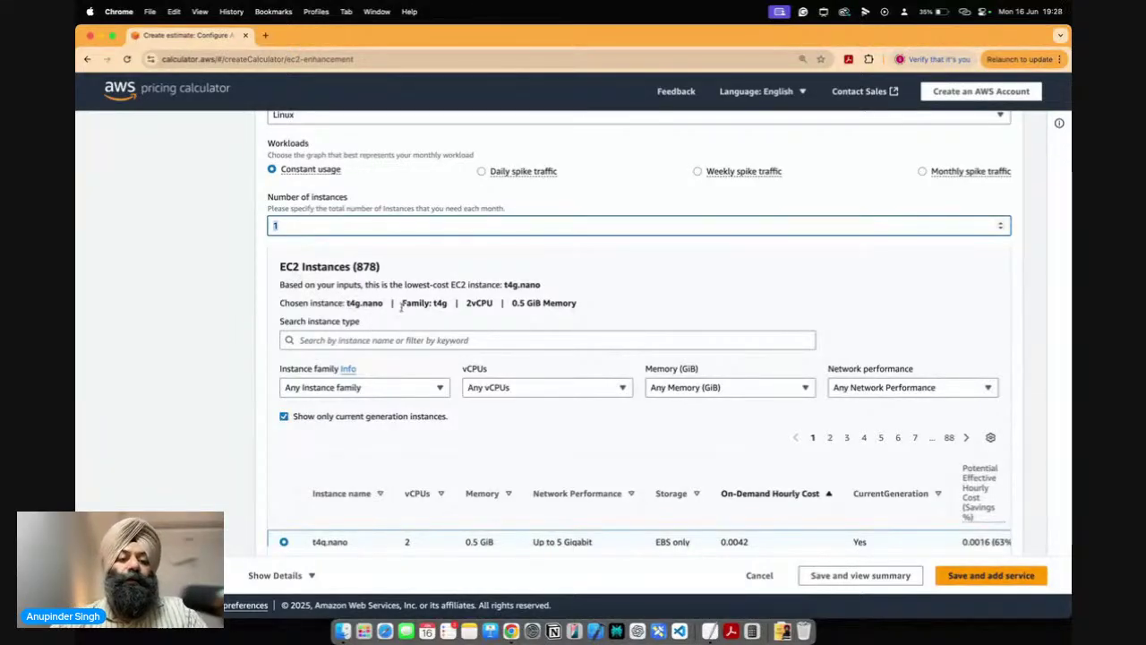
{"action": "left_click_drag", "start_coordinate": [347, 304], "coordinate": [383, 305]}
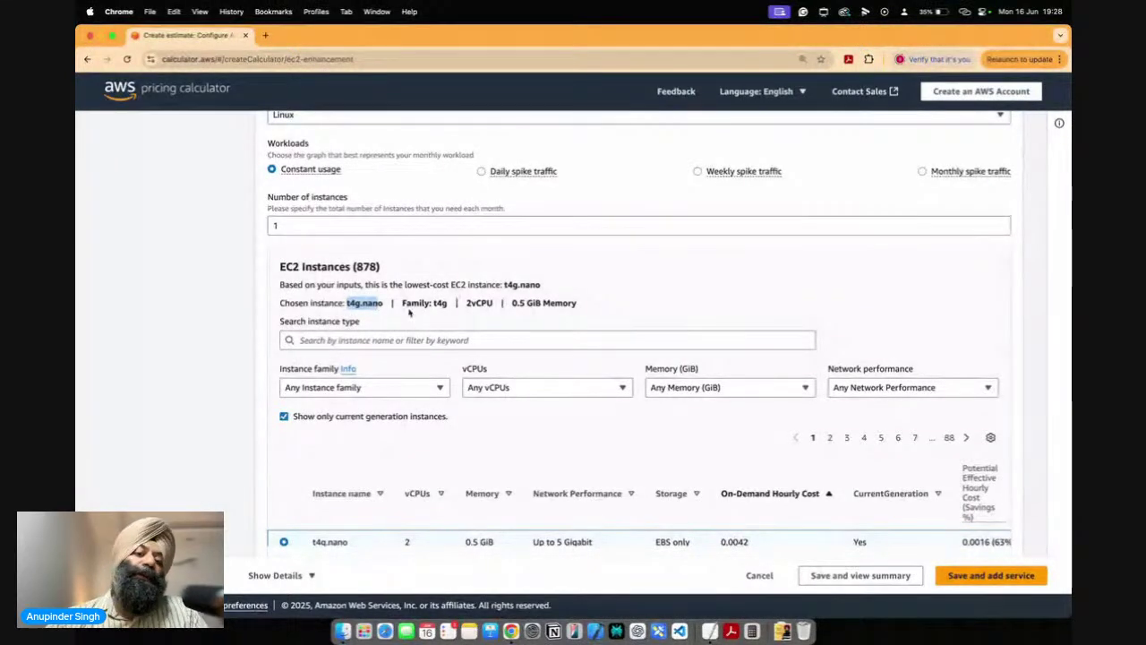
{"action": "left_click_drag", "start_coordinate": [405, 306], "coordinate": [562, 303]}
{"action": "left_click", "coordinate": [444, 307]}
{"action": "left_click", "coordinate": [497, 304]}
{"action": "left_click", "coordinate": [562, 302]}
Search the EC2 instances for t4g and review the sizes, specifications and hourly costs of that family.
{"action": "left_click", "coordinate": [384, 339]}
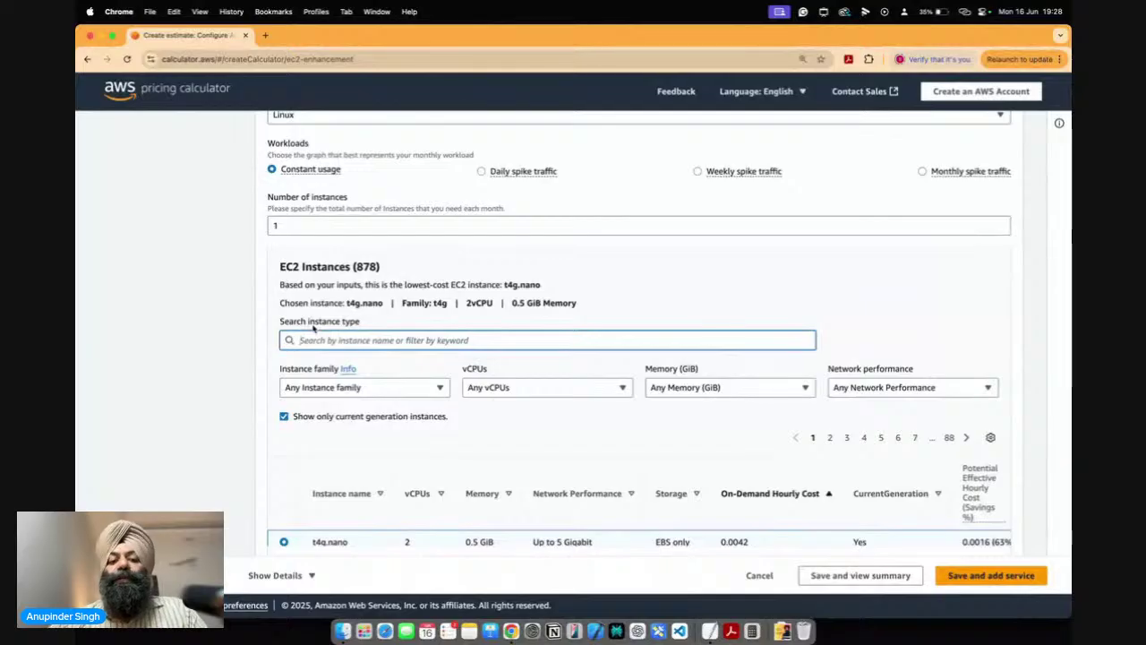
{"action": "type", "text": "t4"}
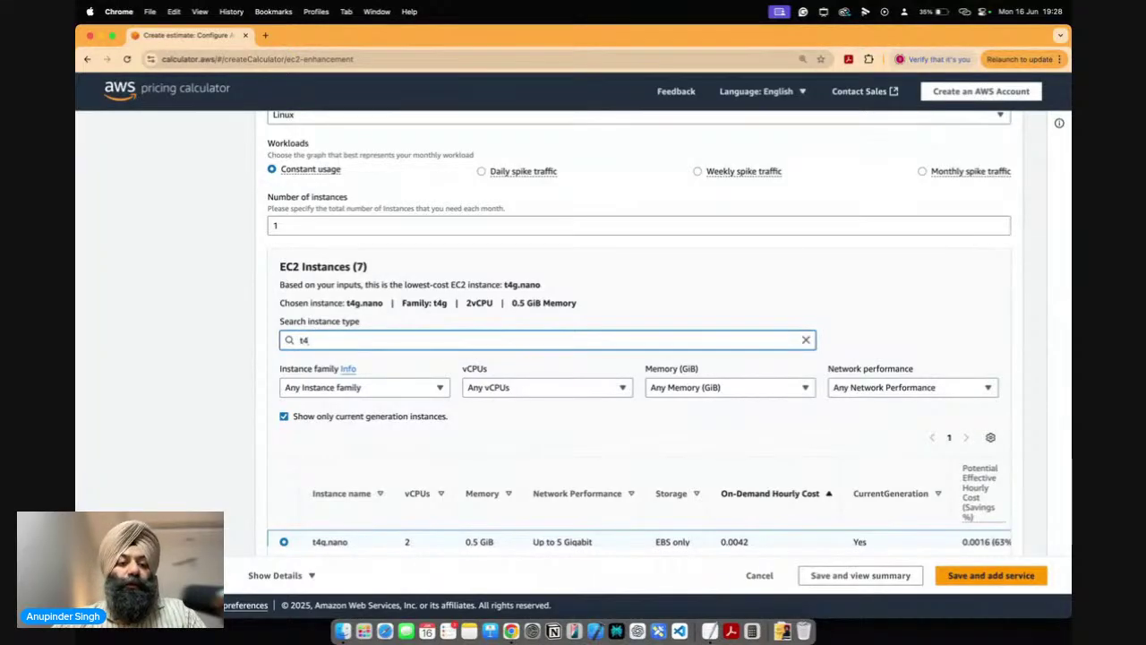
{"action": "scroll", "coordinate": [516, 396], "scroll_direction": "down", "scroll_amount": 2}
{"action": "type", "text": "g"}
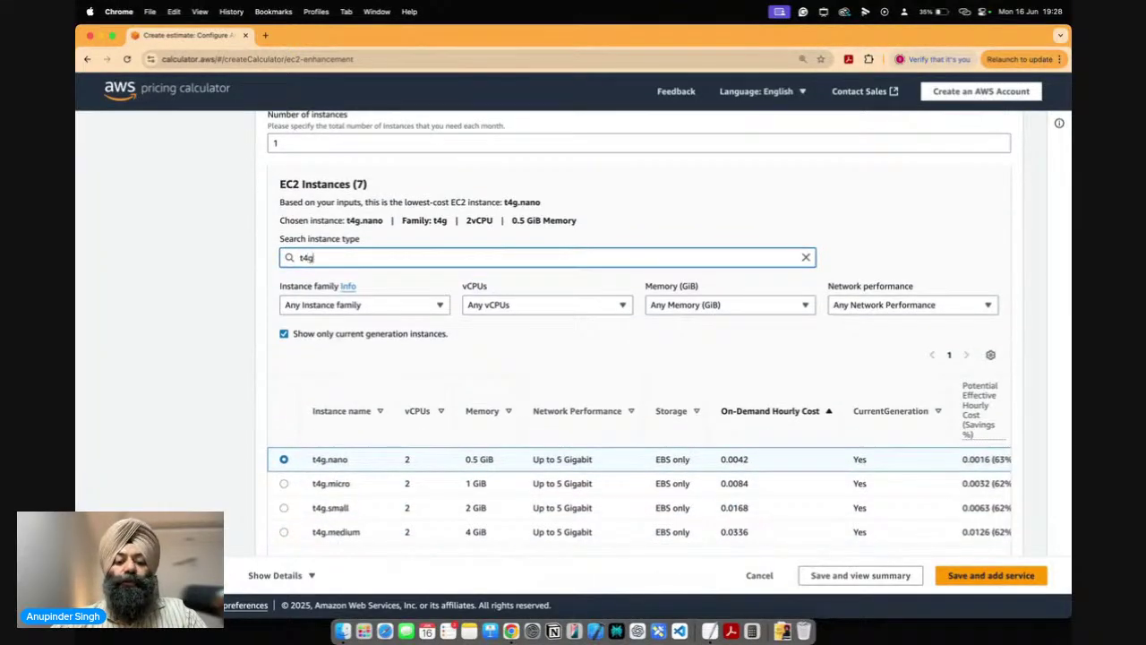
{"action": "scroll", "coordinate": [352, 517], "scroll_direction": "down", "scroll_amount": 2}
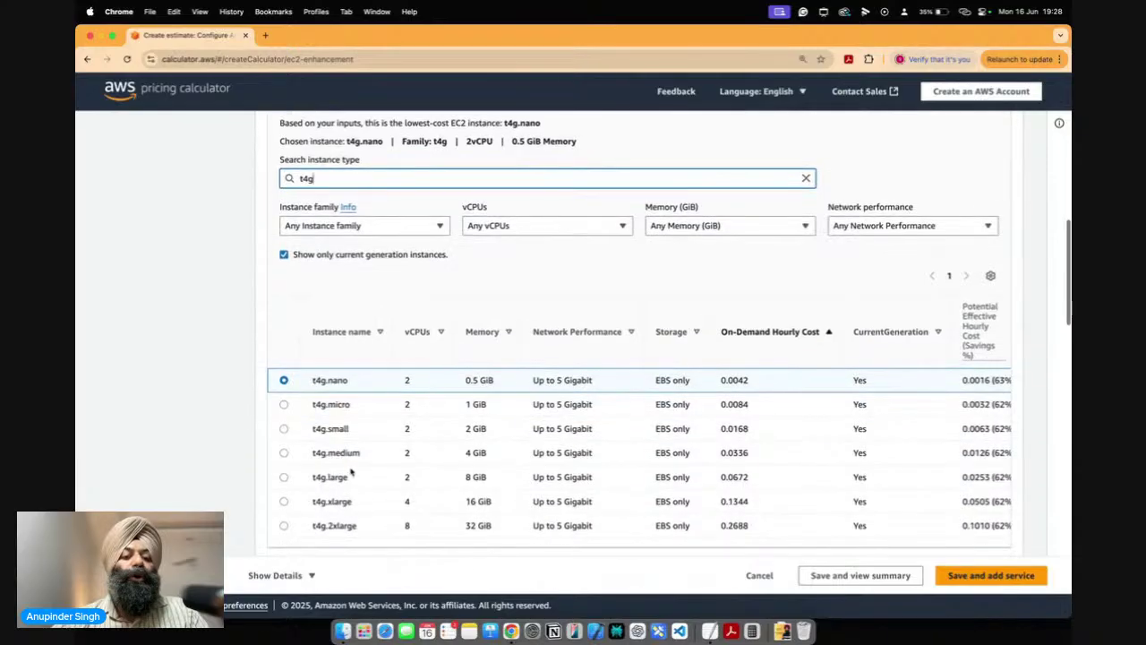
{"action": "scroll", "coordinate": [343, 490], "scroll_direction": "down", "scroll_amount": 2}
{"action": "scroll", "coordinate": [344, 494], "scroll_direction": "up", "scroll_amount": 5}
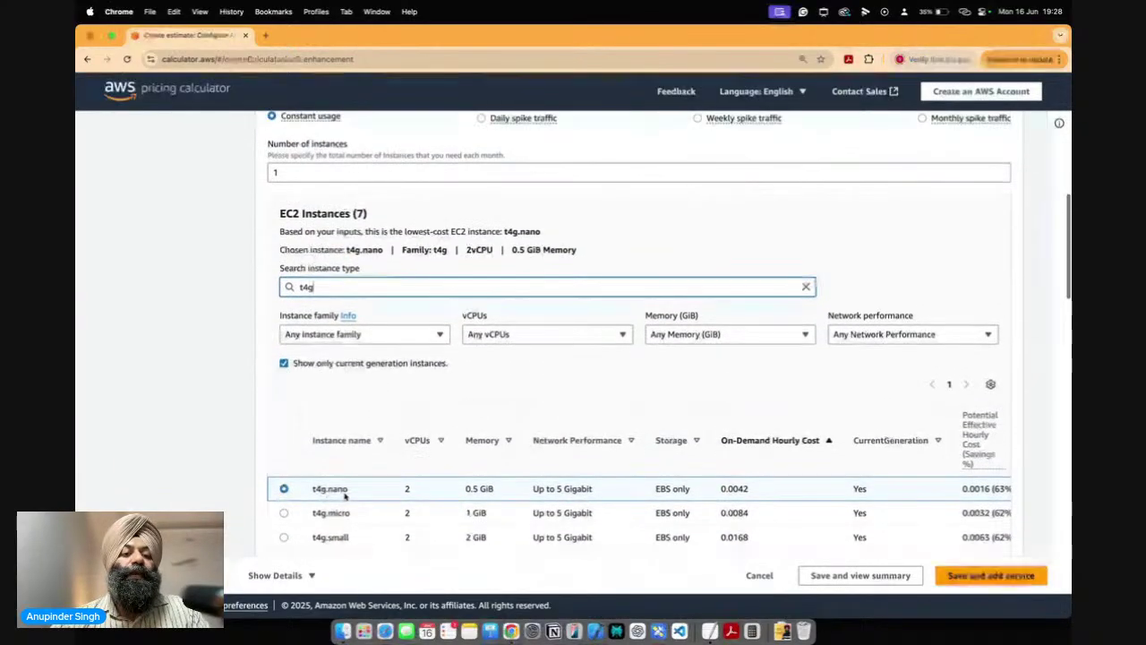
Clear the instance search and browse the full list of EC2 instances.
{"action": "double_click", "coordinate": [309, 287]}
{"action": "key", "text": "BackSpace"}
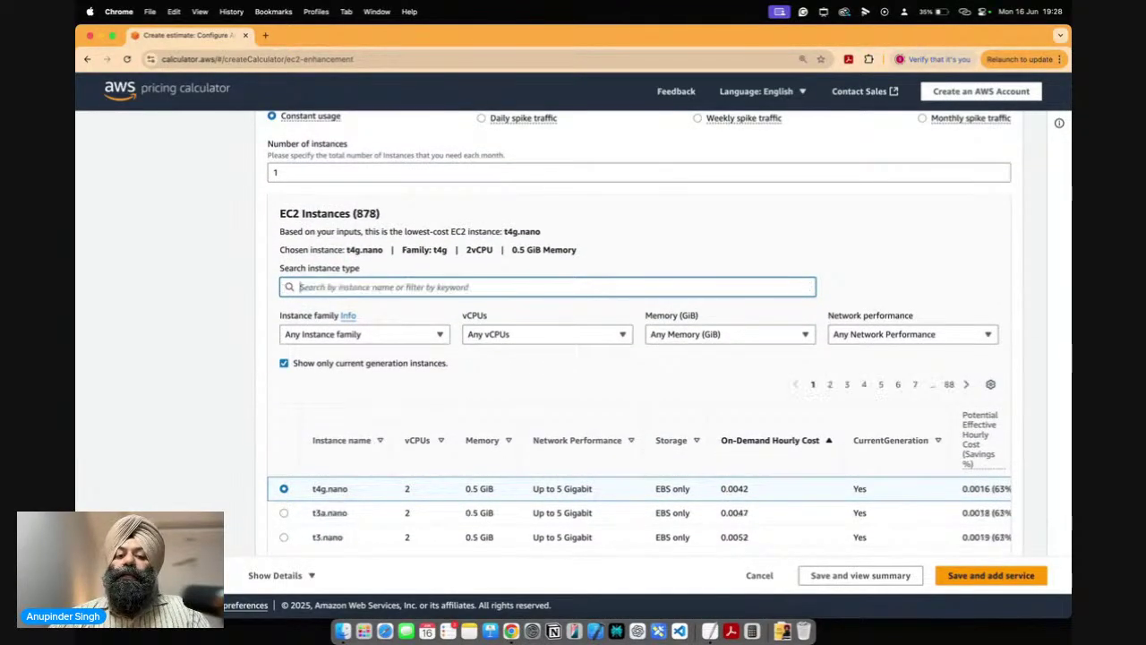
{"action": "scroll", "coordinate": [382, 374], "scroll_direction": "down", "scroll_amount": 2}
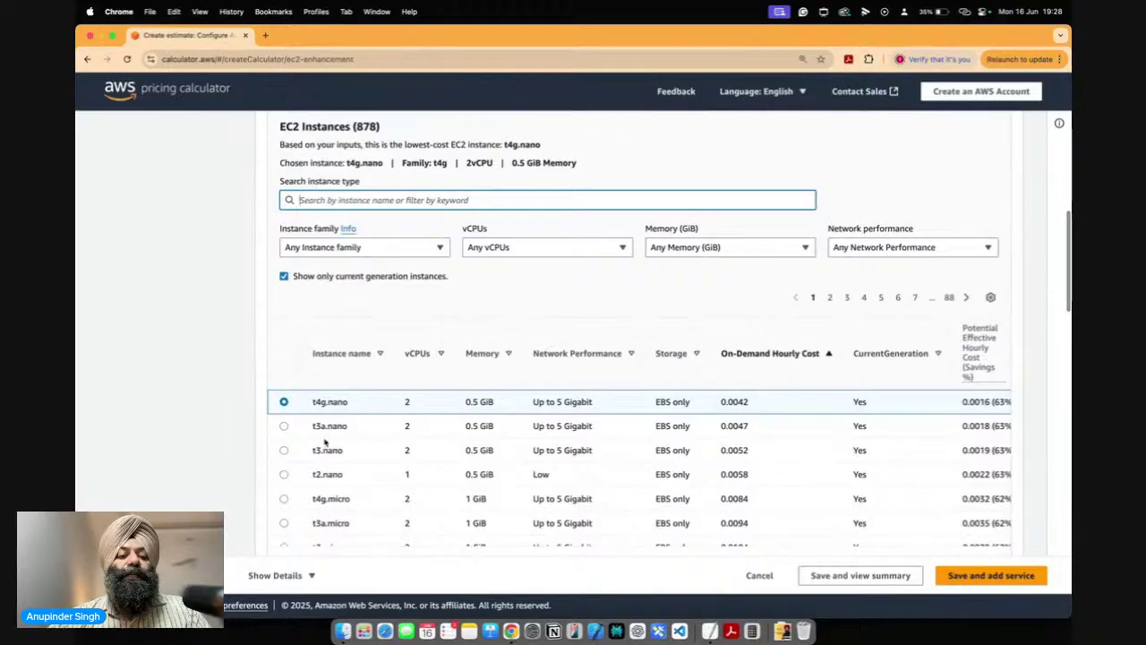
{"action": "scroll", "coordinate": [346, 494], "scroll_direction": "down", "scroll_amount": 3}
{"action": "scroll", "coordinate": [346, 498], "scroll_direction": "up", "scroll_amount": 5}
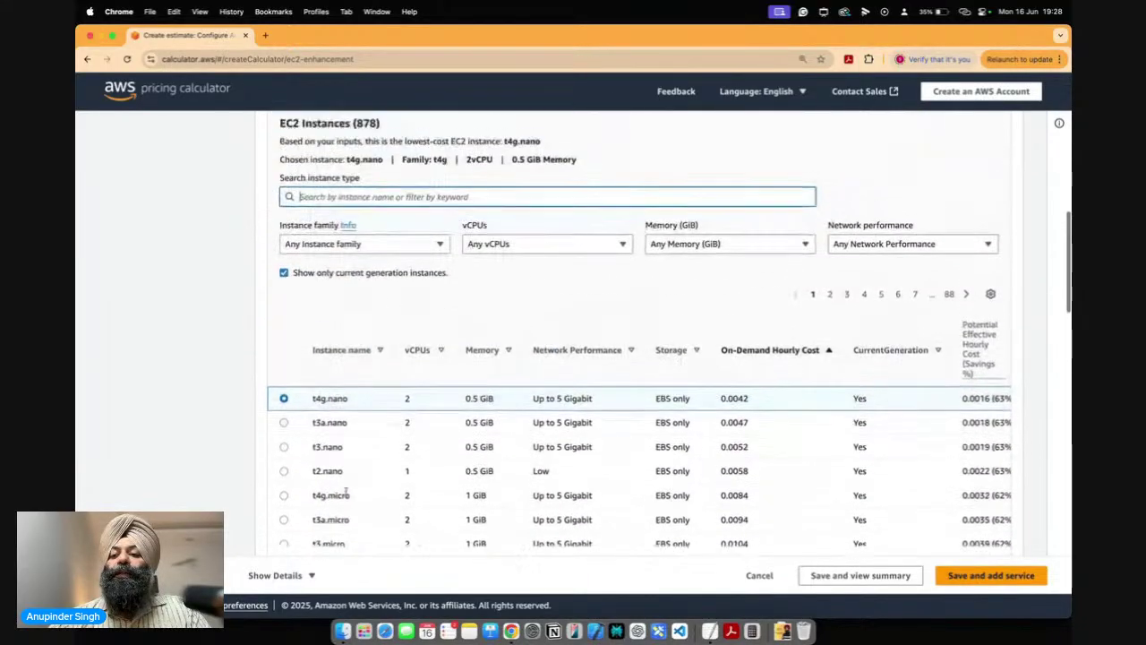
{"action": "scroll", "coordinate": [345, 495], "scroll_direction": "up", "scroll_amount": 1}
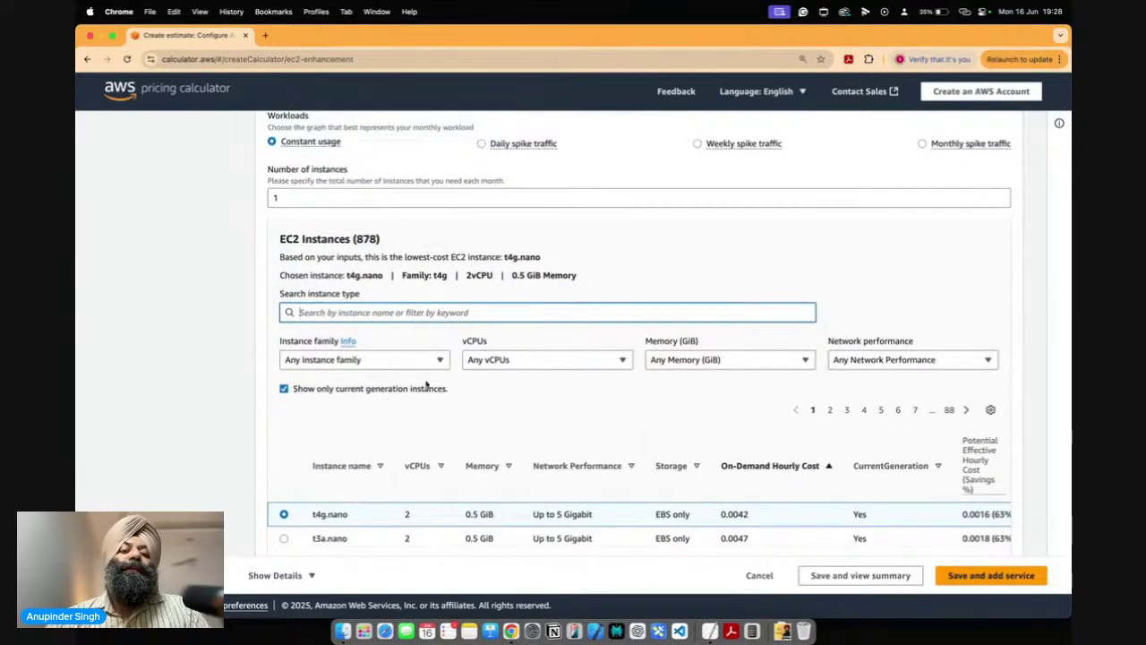
Filter the EC2 instances by t4g.xlar and choose the t4g.xlarge instance.
{"action": "left_click", "coordinate": [353, 313]}
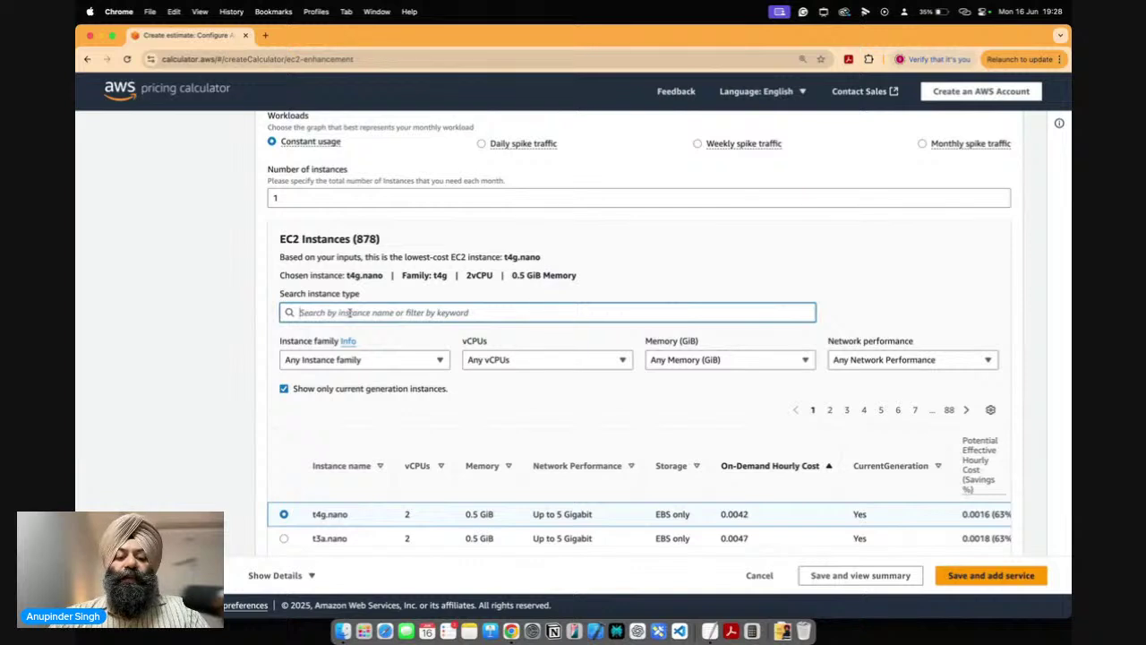
{"action": "type", "text": "t4"}
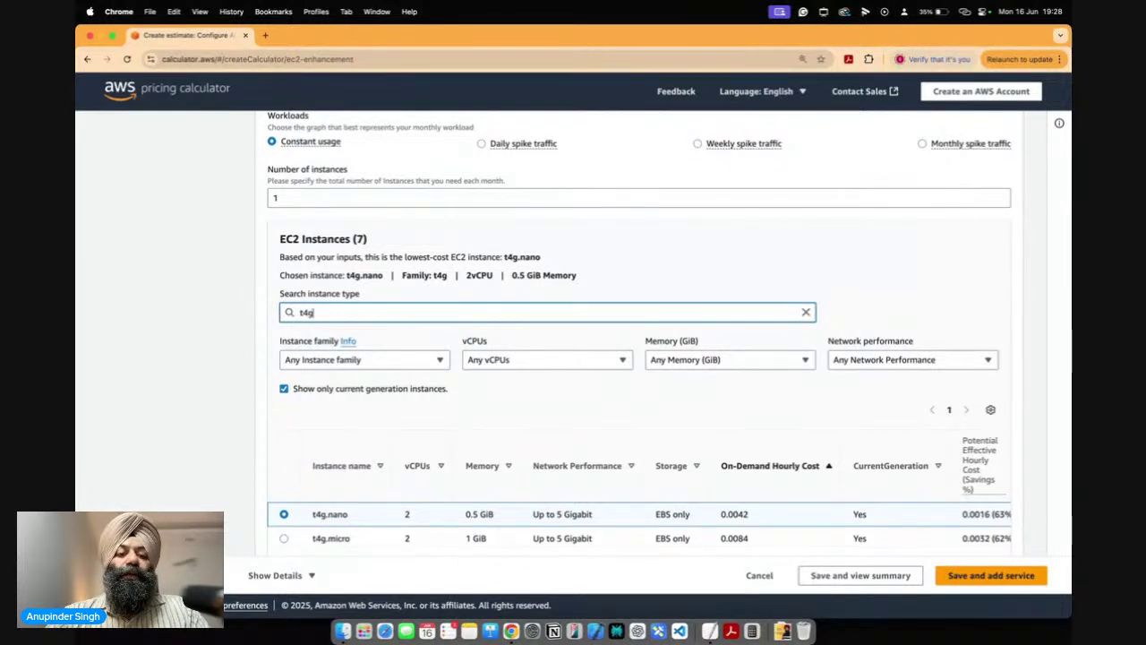
{"action": "type", "text": "g"}
{"action": "scroll", "coordinate": [385, 479], "scroll_direction": "down", "scroll_amount": 2}
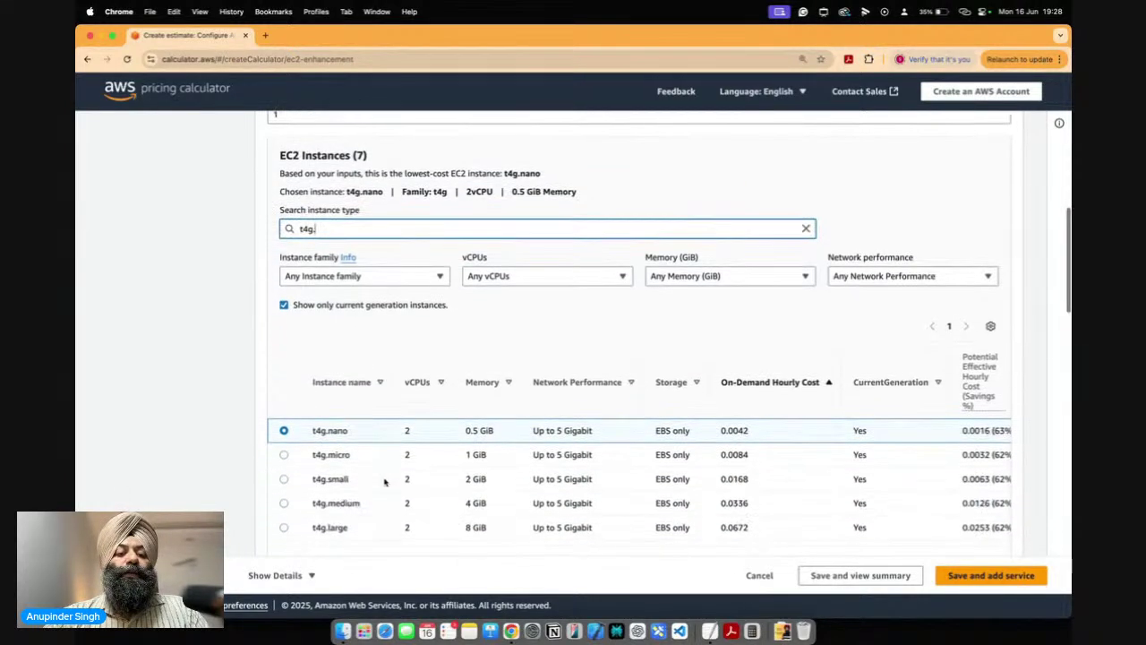
{"action": "scroll", "coordinate": [402, 477], "scroll_direction": "down", "scroll_amount": 2}
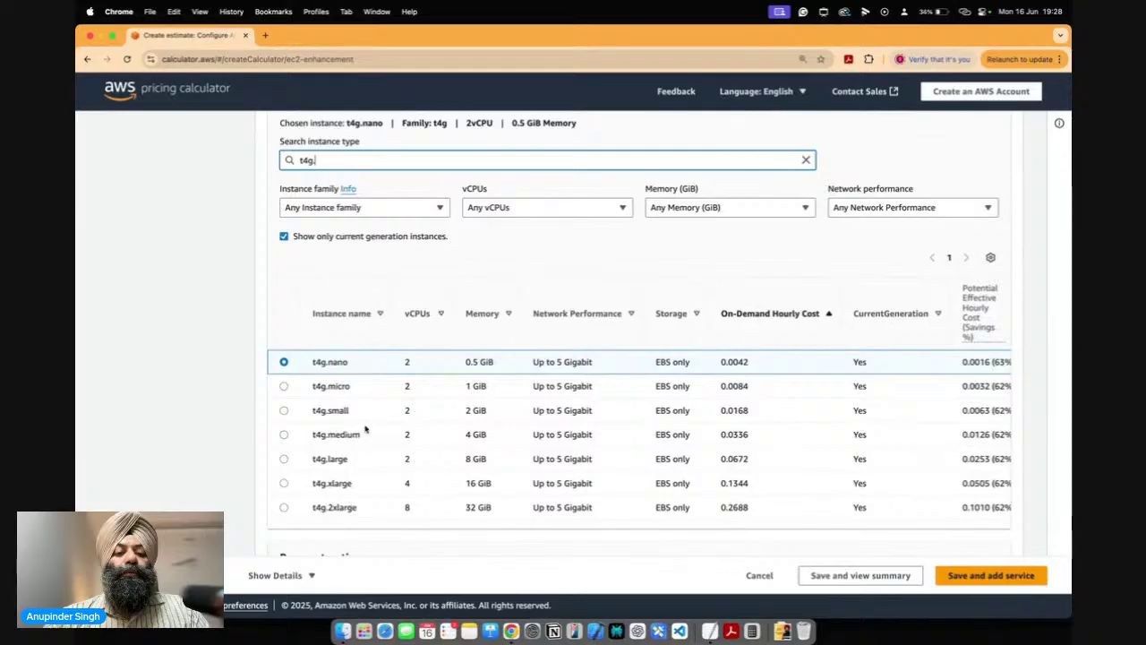
{"action": "scroll", "coordinate": [366, 427], "scroll_direction": "up", "scroll_amount": 3}
{"action": "type", "text": ".xlar"}
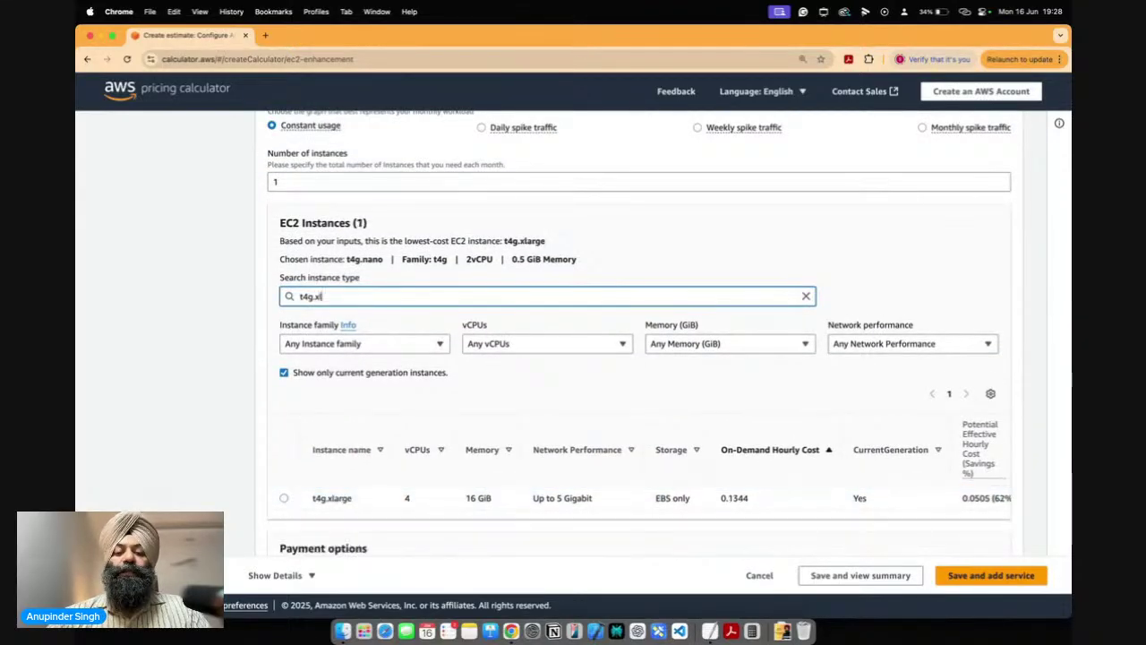
{"action": "left_click", "coordinate": [282, 499]}
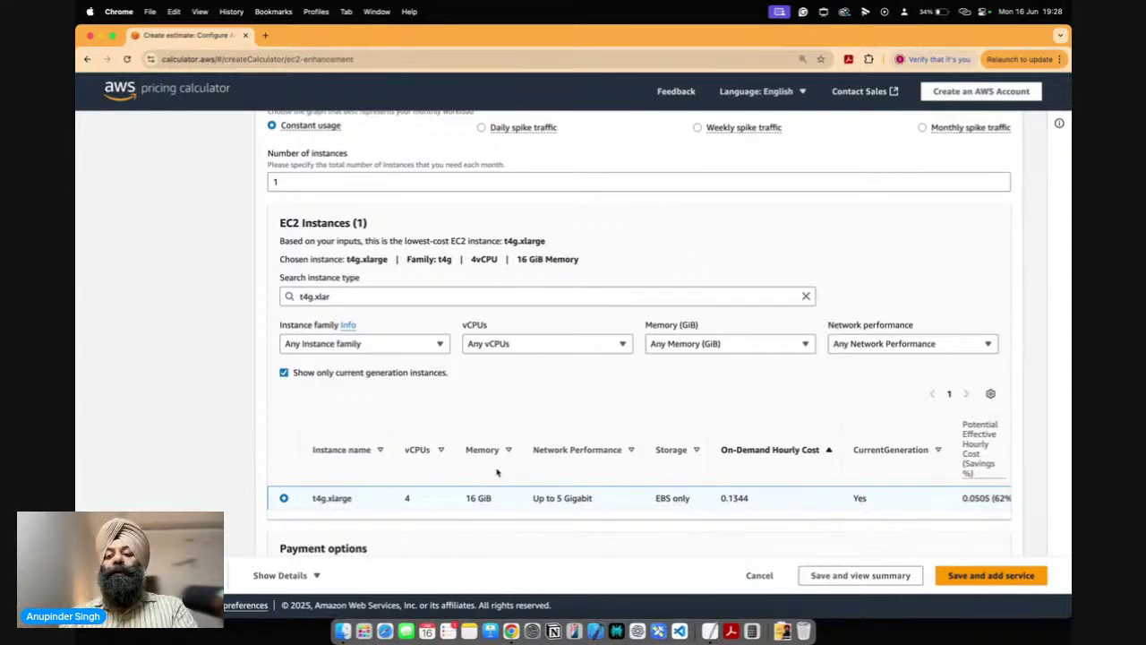
Examine the on-demand hourly cost of the t4g.xlarge instance.
{"action": "left_click_drag", "start_coordinate": [750, 500], "coordinate": [719, 499]}
{"action": "left_click", "coordinate": [759, 497]}
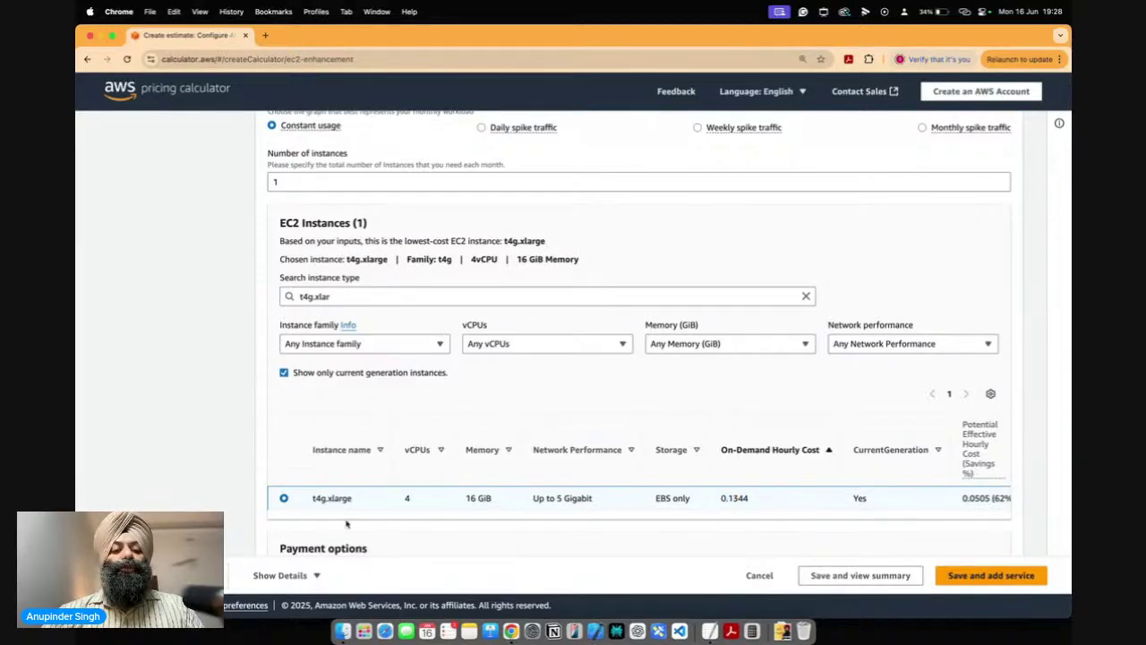
{"action": "left_click_drag", "start_coordinate": [754, 501], "coordinate": [718, 501]}
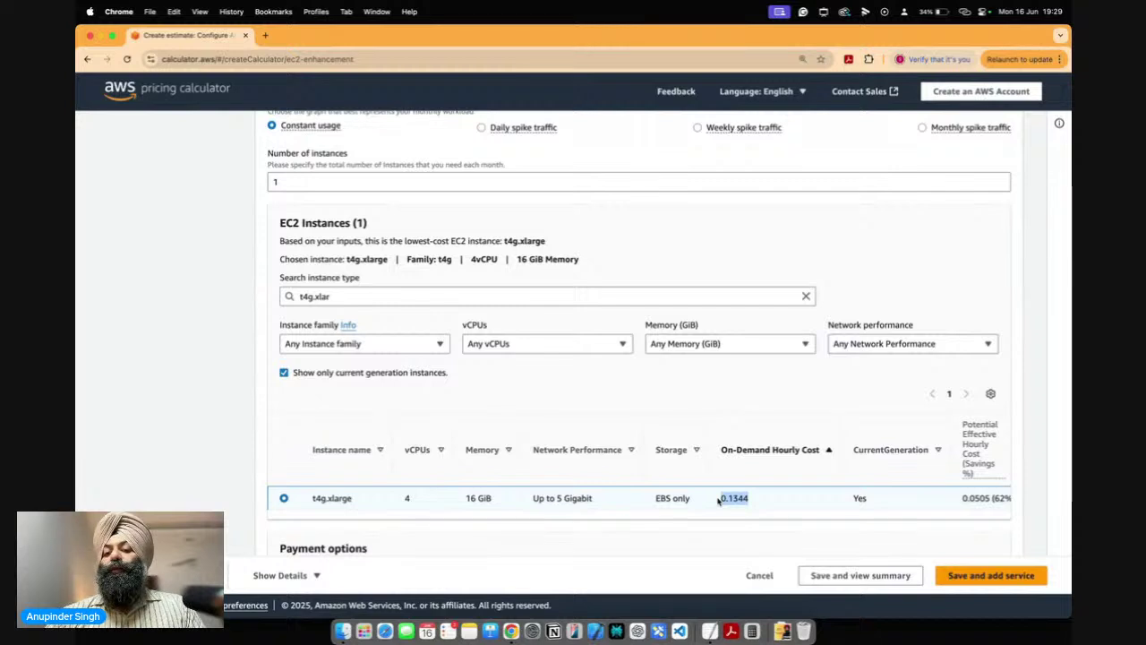
{"action": "left_click", "coordinate": [733, 498]}
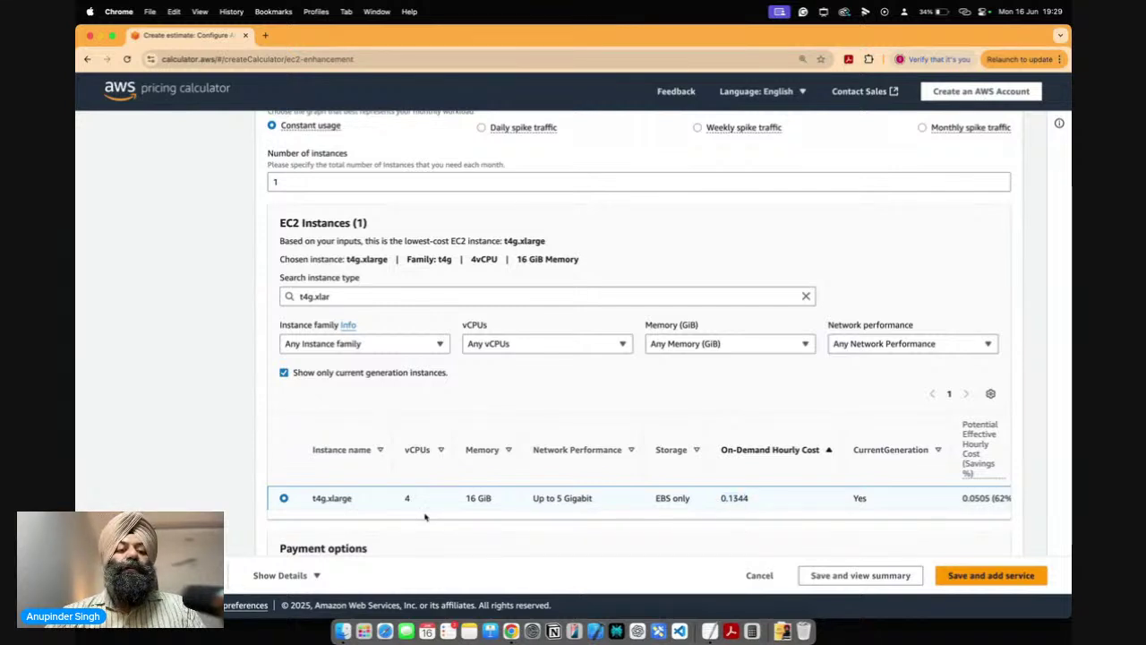
Filter the EC2 instances by t4g.nano, check the on-demand hourly cost and choose that instance.
{"action": "left_click", "coordinate": [315, 297]}
{"action": "key", "text": "BackSpace"}
{"action": "key", "text": "BackSpace"}
{"action": "key", "text": "BackSpace"}
{"action": "key", "text": "BackSpace"}
{"action": "type", "text": "nano"}
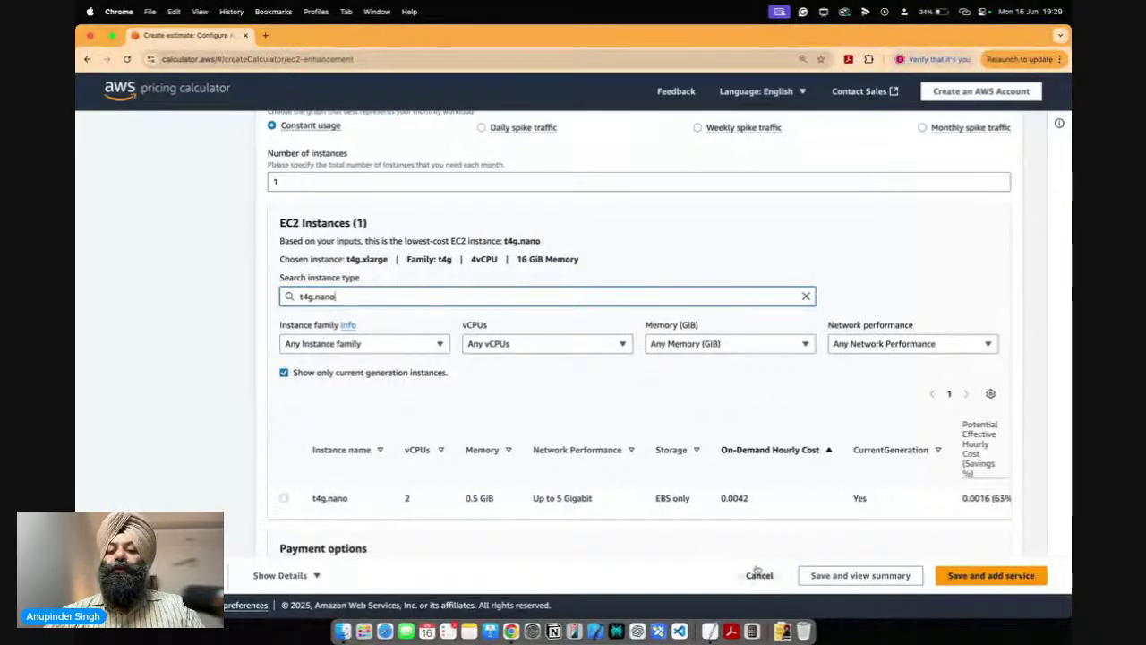
{"action": "left_click_drag", "start_coordinate": [757, 498], "coordinate": [720, 498]}
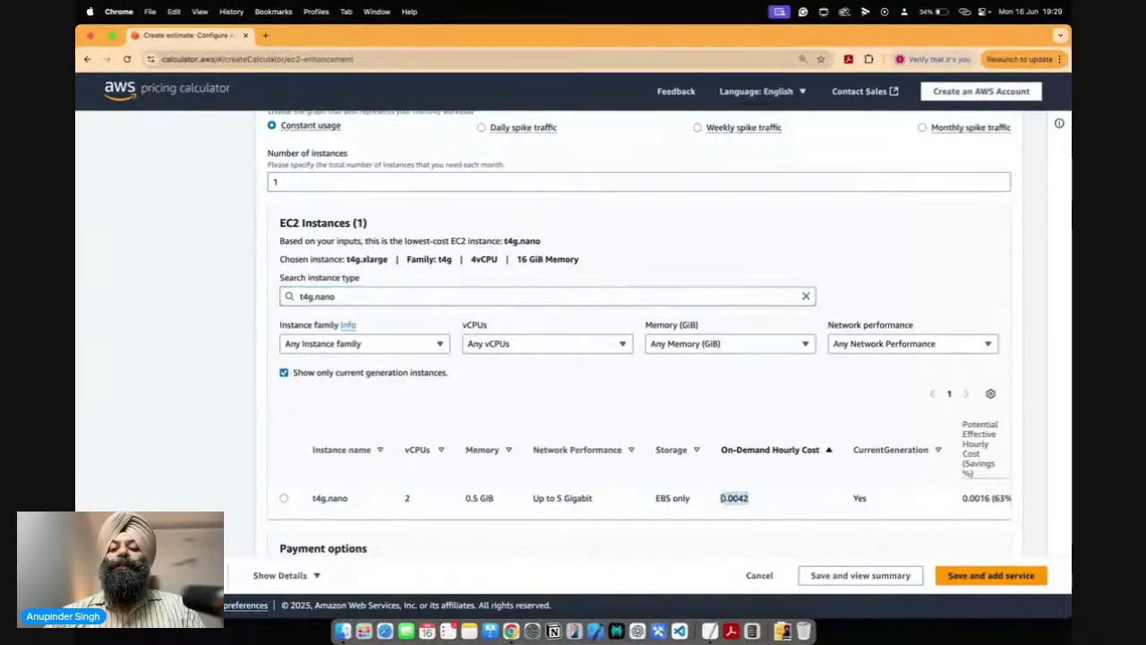
{"action": "left_click", "coordinate": [753, 503]}
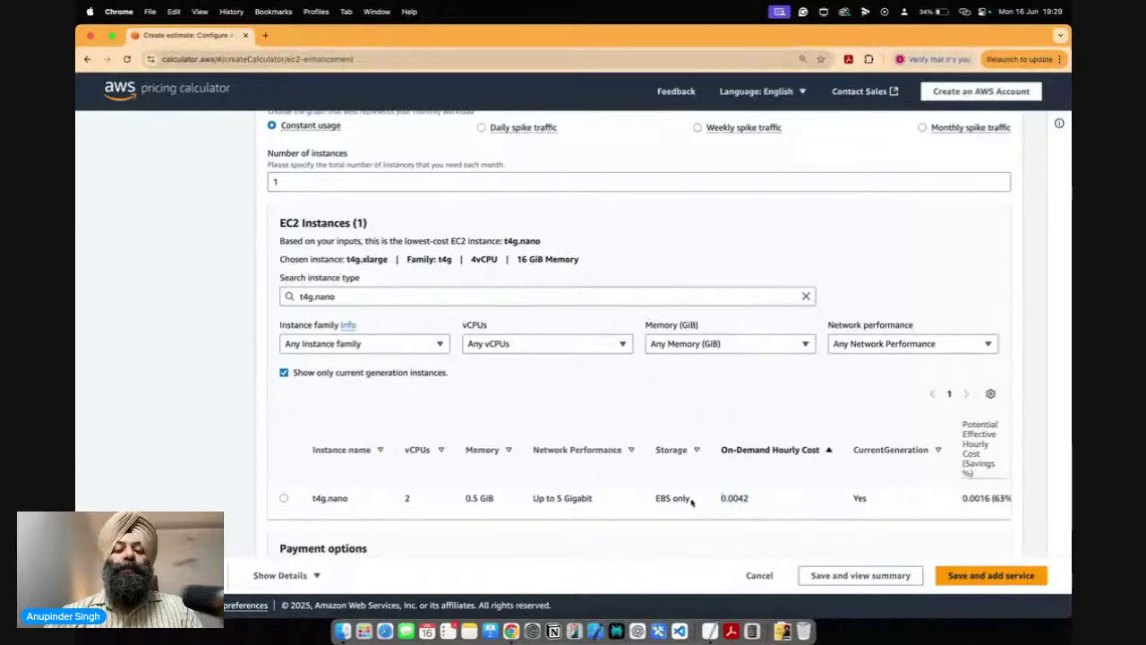
{"action": "left_click", "coordinate": [283, 498]}
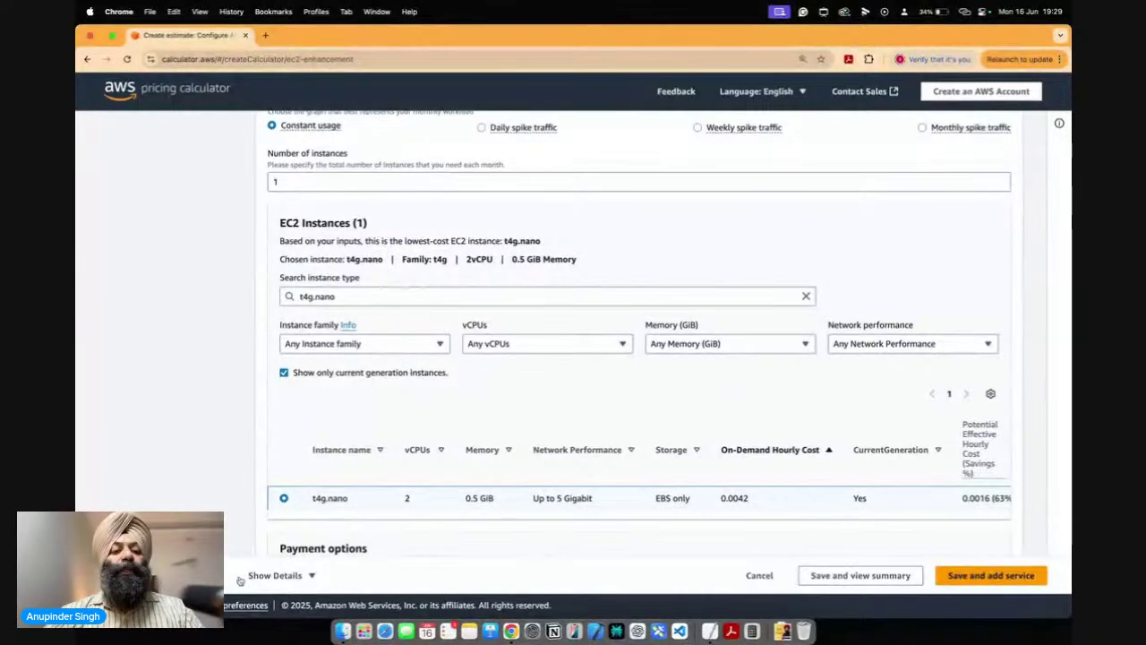
Filter the EC2 instances by t4g.sma and choose the t4g.small instance.
{"action": "left_click", "coordinate": [344, 297]}
{"action": "key", "text": "BackSpace"}
{"action": "key", "text": "BackSpace"}
{"action": "key", "text": "BackSpace"}
{"action": "key", "text": "BackSpace"}
{"action": "type", "text": "sma"}
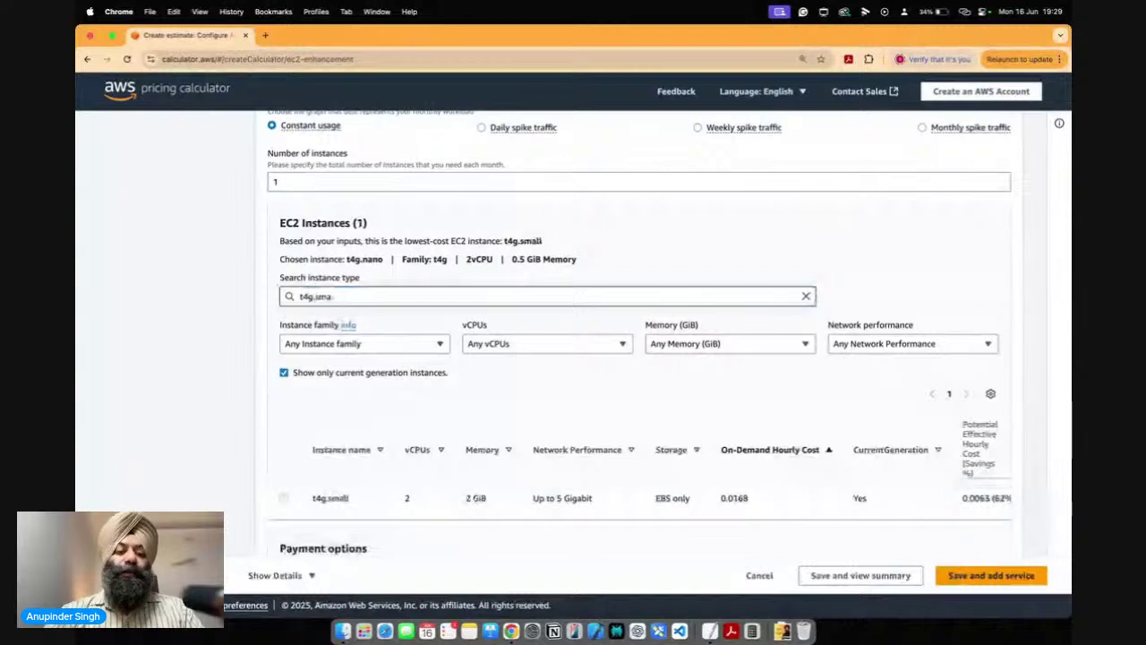
{"action": "left_click", "coordinate": [284, 498]}
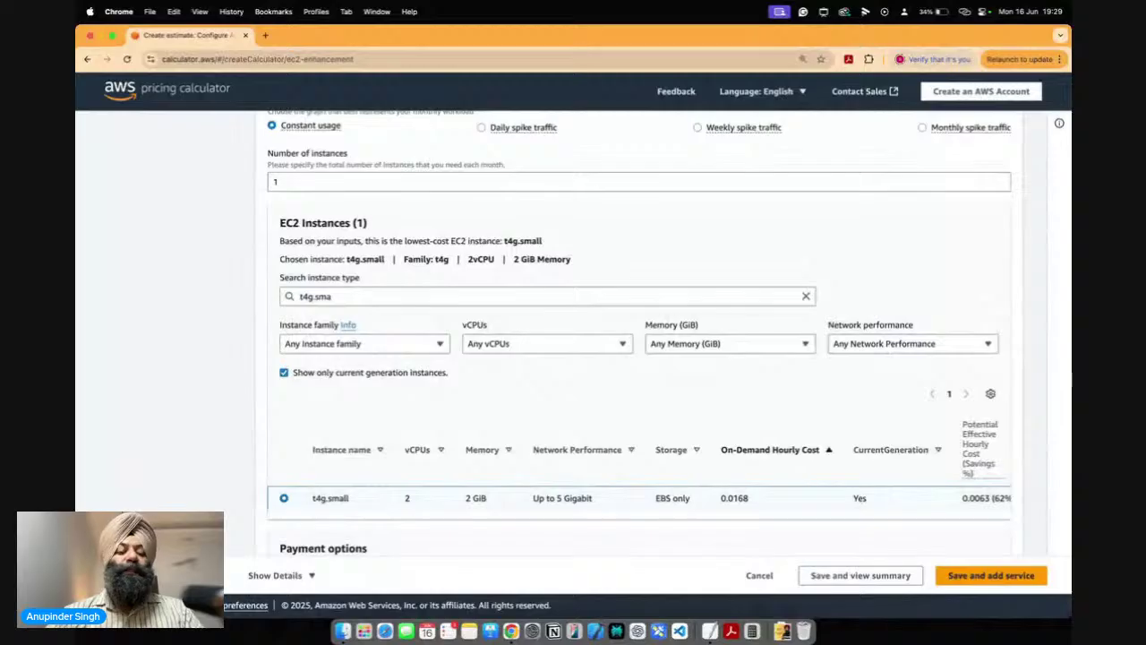
Examine the payment options for the chosen instance, starting with Compute Savings Plans.
{"action": "scroll", "coordinate": [394, 484], "scroll_direction": "down", "scroll_amount": 1}
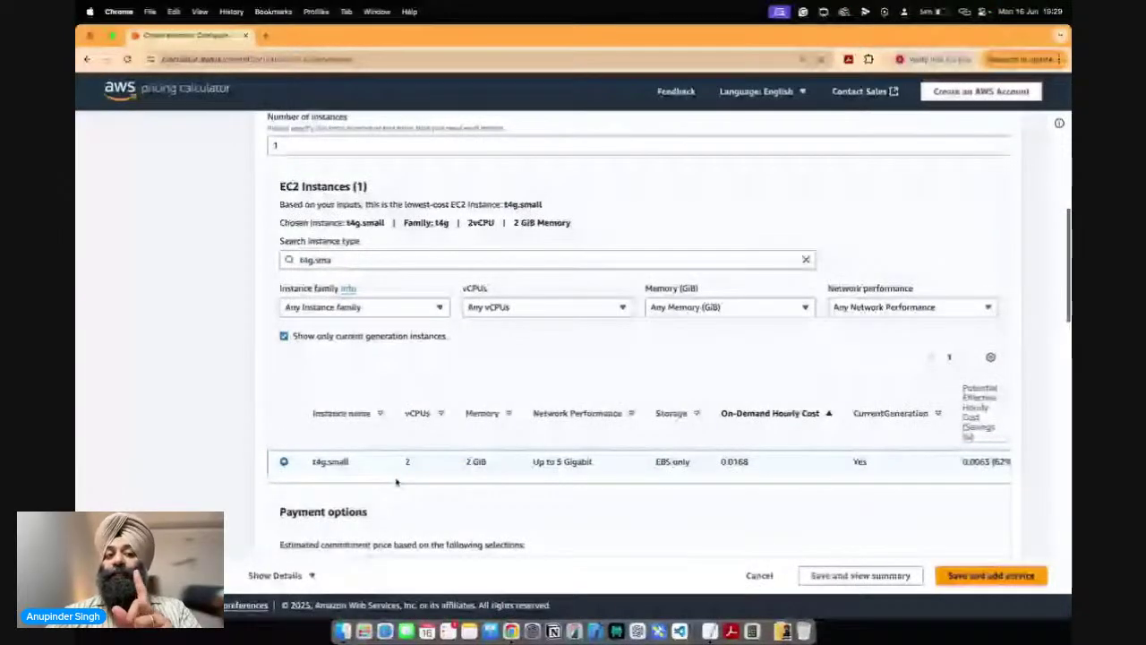
{"action": "scroll", "coordinate": [396, 482], "scroll_direction": "down", "scroll_amount": 1}
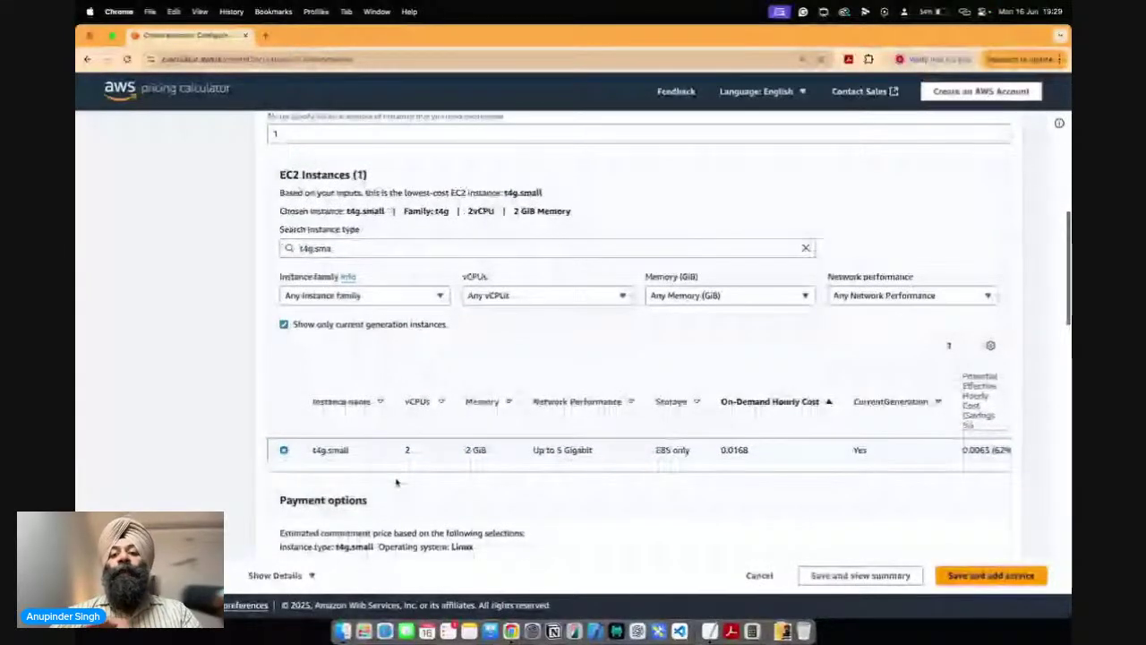
{"action": "scroll", "coordinate": [397, 481], "scroll_direction": "down", "scroll_amount": 1}
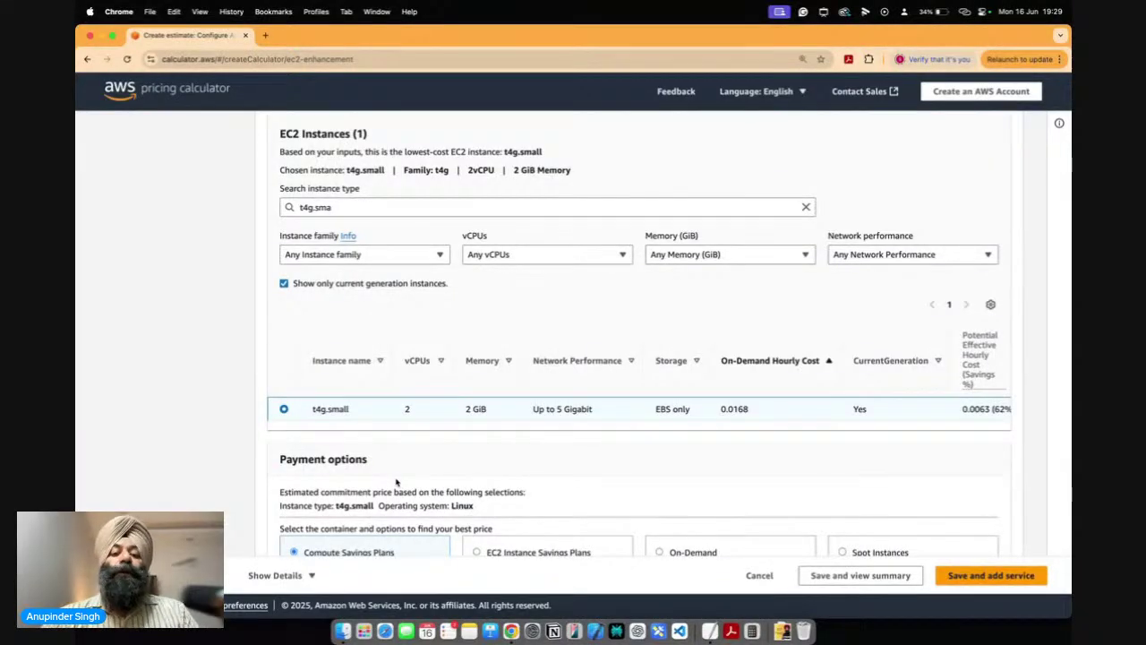
{"action": "scroll", "coordinate": [397, 482], "scroll_direction": "down", "scroll_amount": 5}
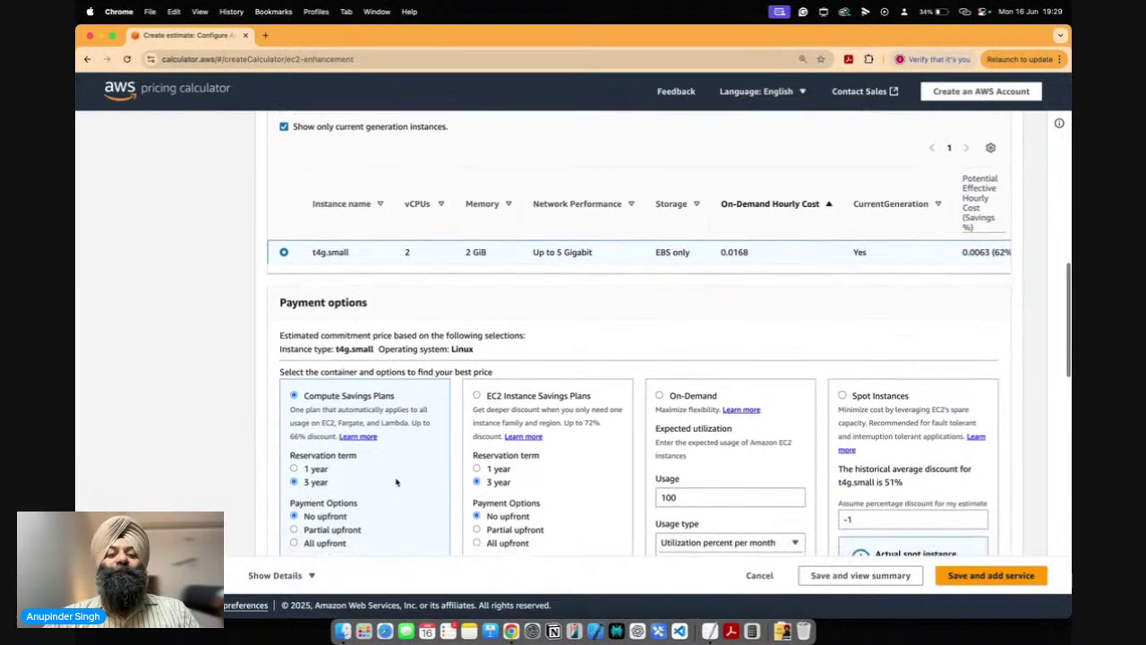
{"action": "scroll", "coordinate": [396, 481], "scroll_direction": "down", "scroll_amount": 3}
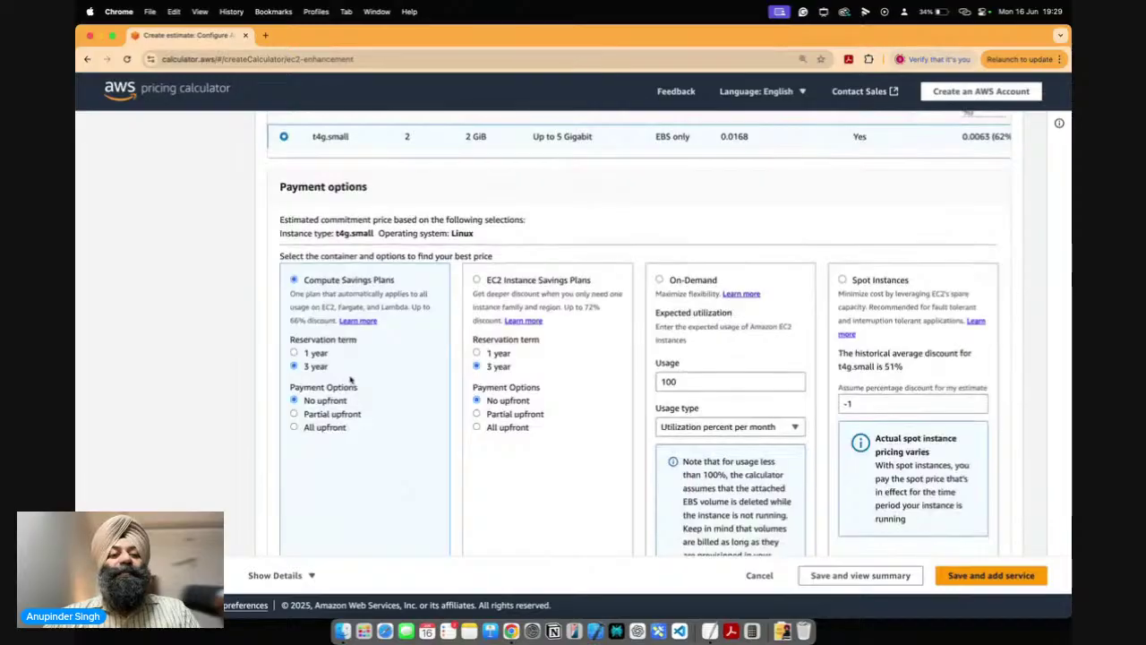
{"action": "scroll", "coordinate": [350, 378], "scroll_direction": "down", "scroll_amount": 1}
{"action": "left_click_drag", "start_coordinate": [315, 225], "coordinate": [387, 226]}
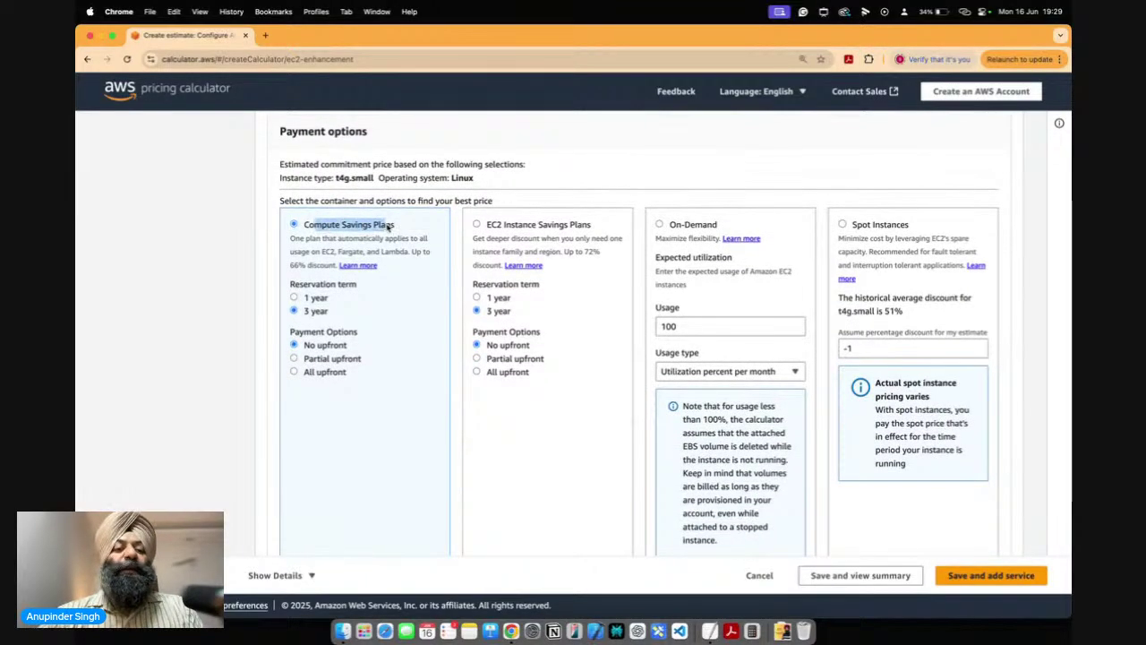
{"action": "left_click", "coordinate": [388, 227]}
Try the 1 year reservation term for Compute Savings Plans, return to 3 year and select All upfront payment.
{"action": "left_click", "coordinate": [295, 297]}
{"action": "left_click", "coordinate": [295, 311]}
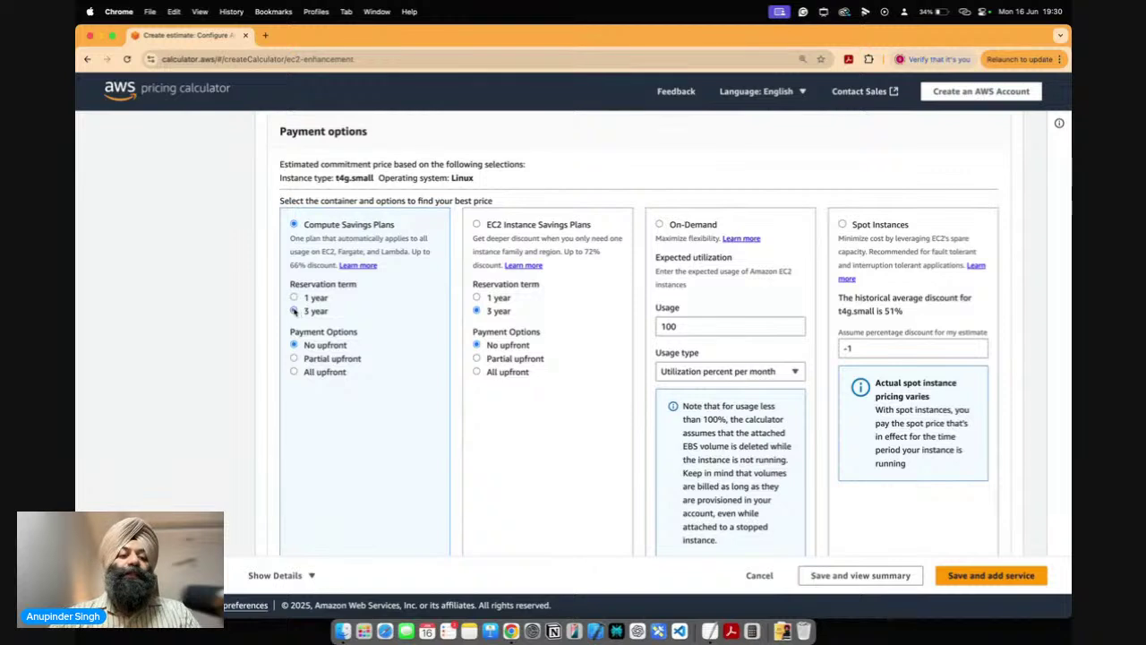
{"action": "left_click", "coordinate": [293, 372]}
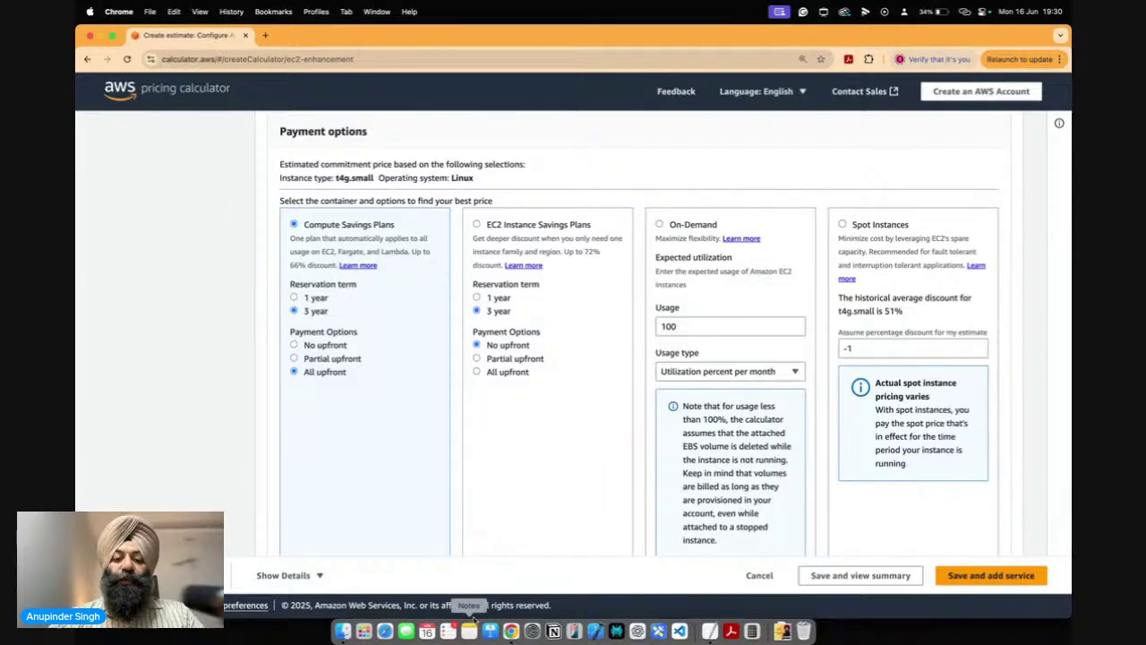
Switch to the Calculator app and divide 200 by 36 to work out a monthly cost over three years.
{"action": "left_click", "coordinate": [752, 632]}
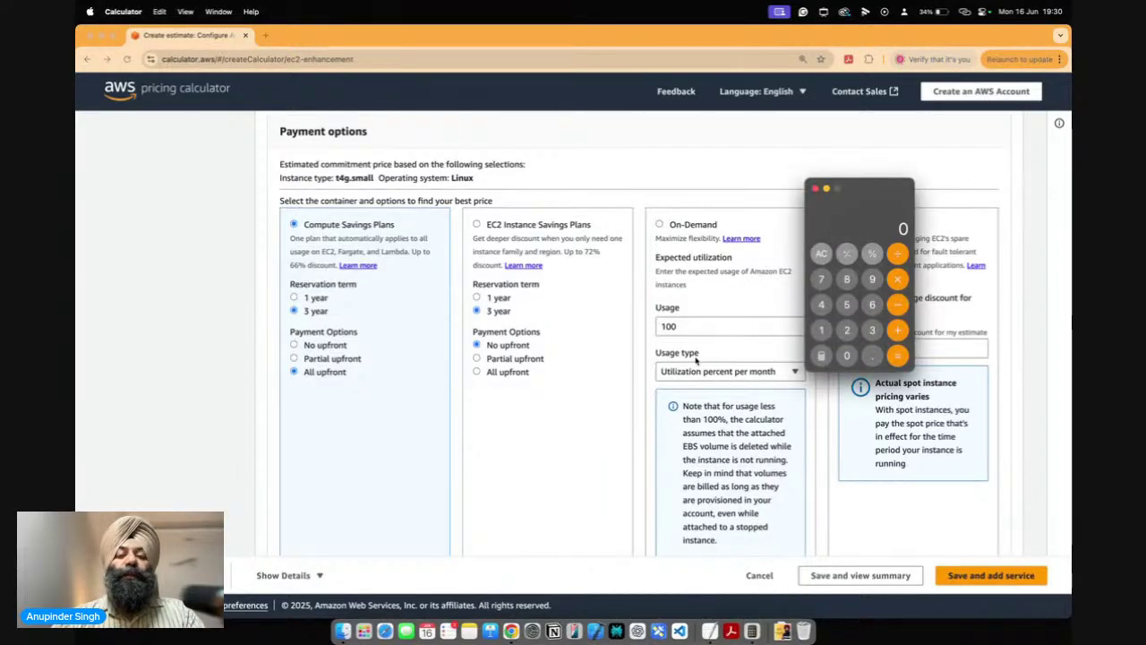
{"action": "type", "text": "200"}
{"action": "type", "text": "/36"}
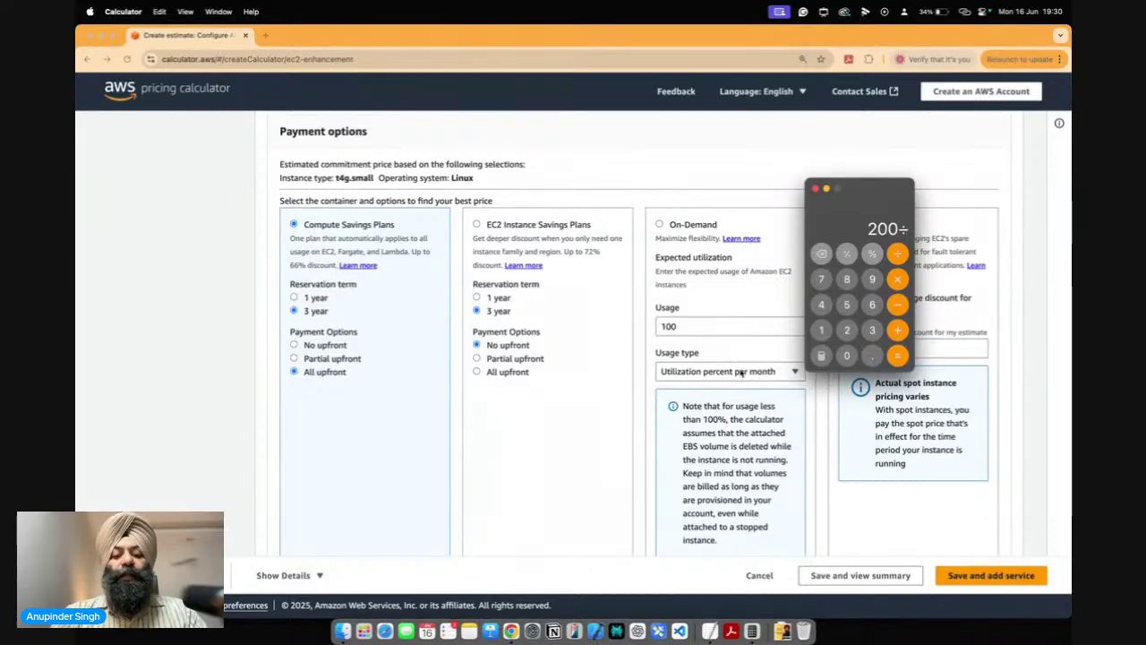
{"action": "key", "text": "Return"}
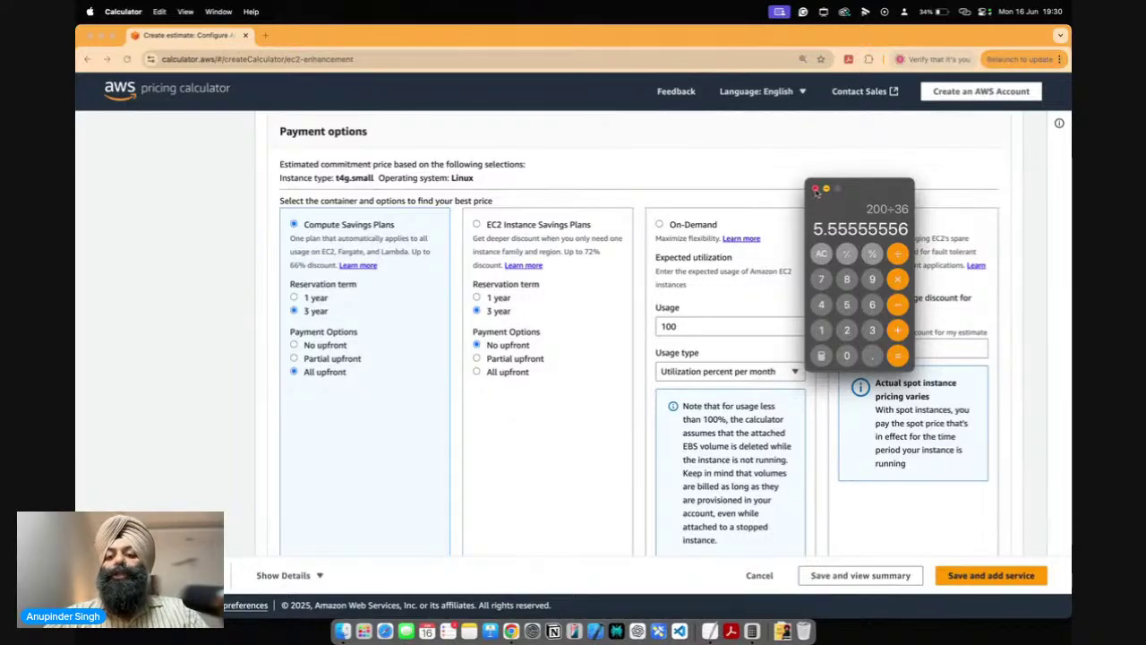
Close the Calculator app and choose 3 year EC2 Instance Savings Plans, trying All upfront before setting Partial upfront.
{"action": "left_click", "coordinate": [816, 190]}
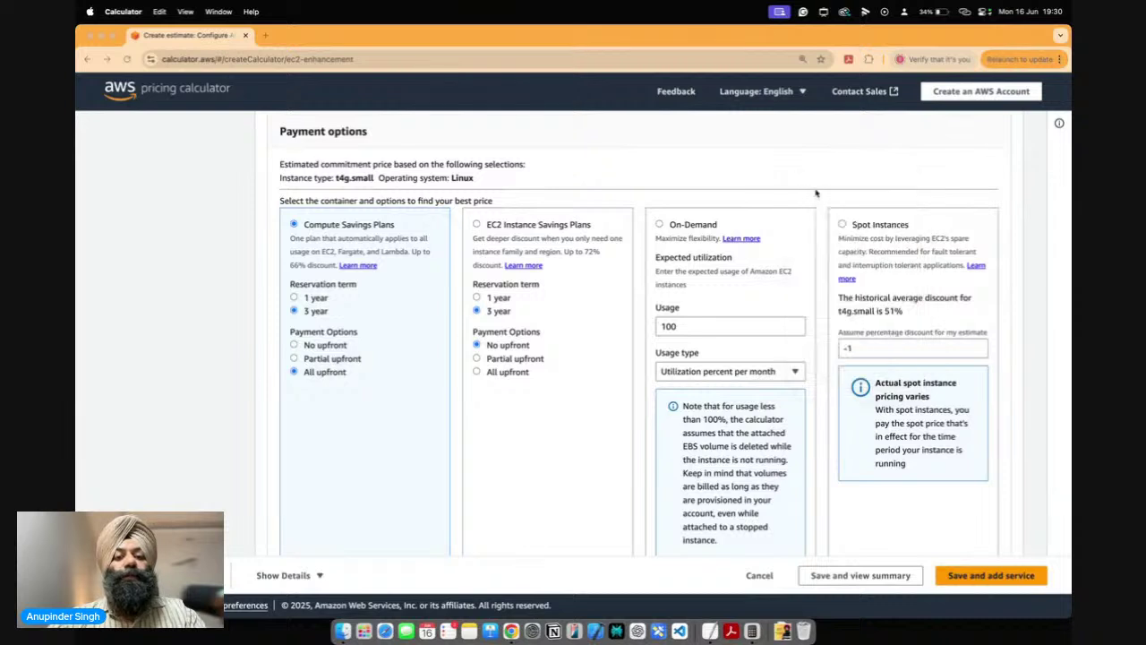
{"action": "left_click", "coordinate": [477, 225]}
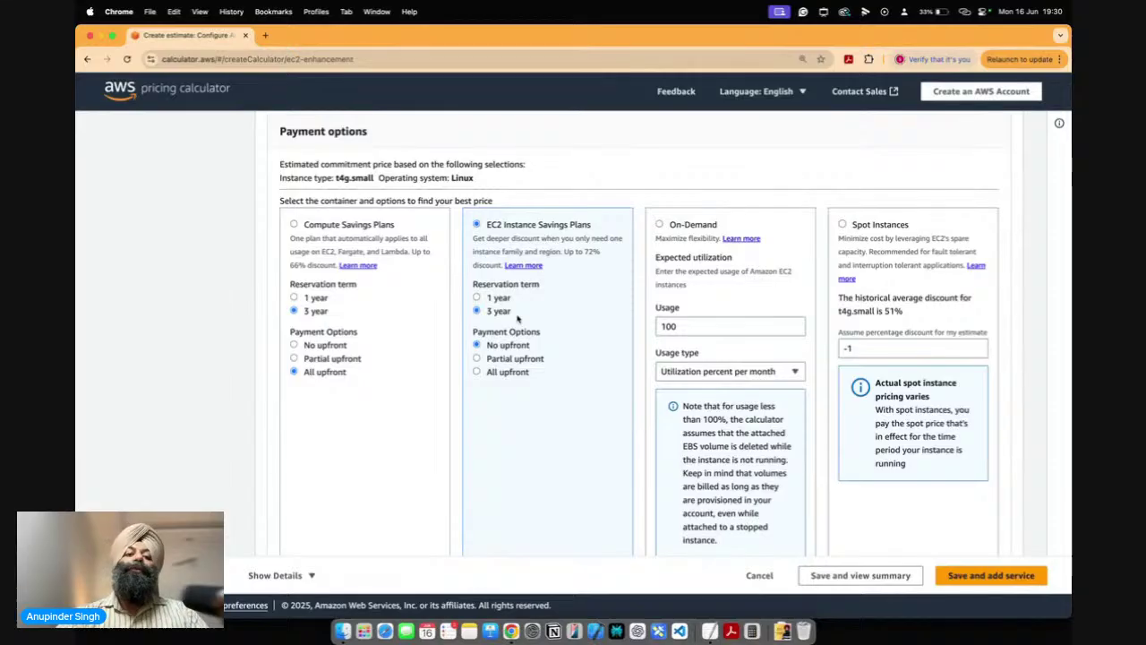
{"action": "left_click", "coordinate": [477, 371]}
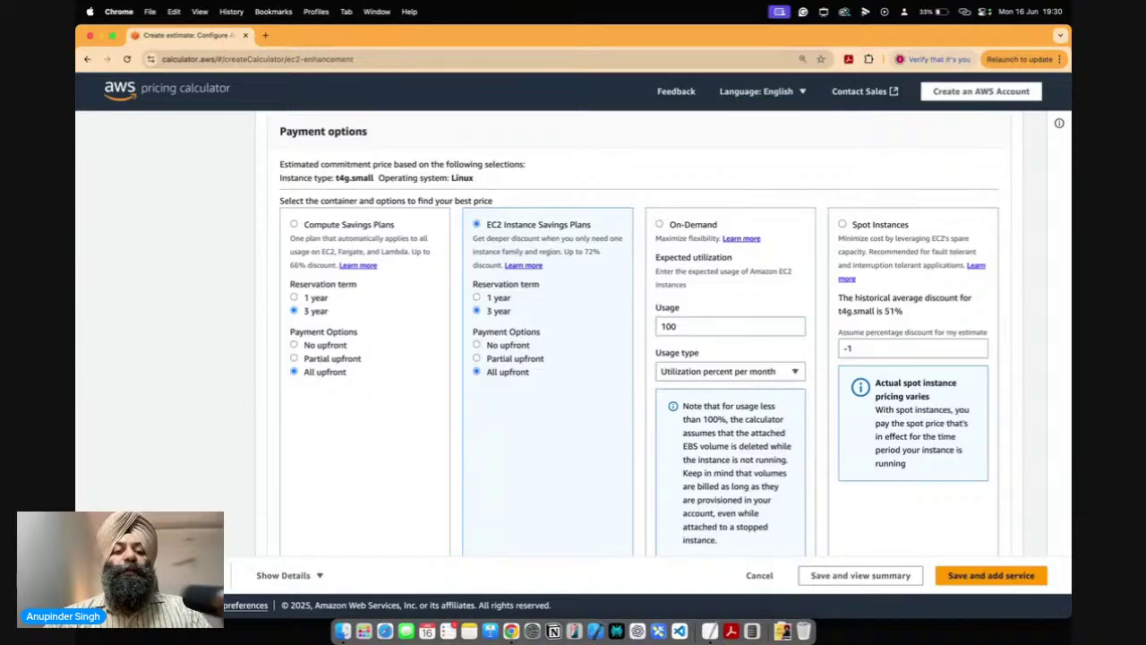
{"action": "key", "text": "Up"}
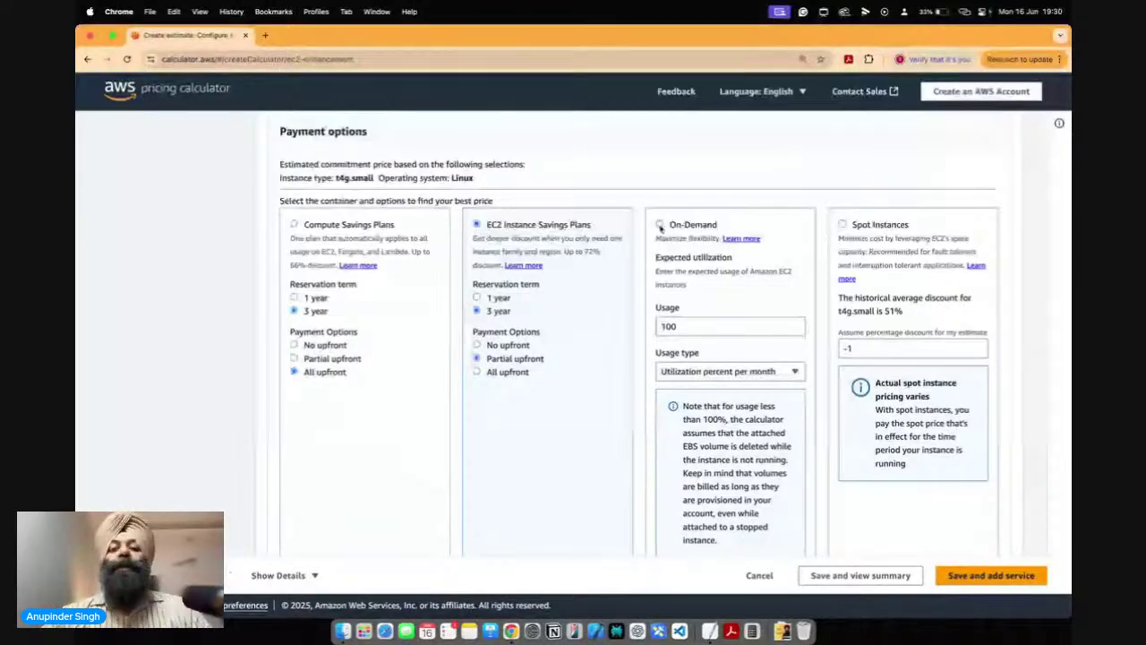
Choose the On-Demand payment option and set its expected usage to 50 percent utilization per month.
{"action": "left_click", "coordinate": [659, 224]}
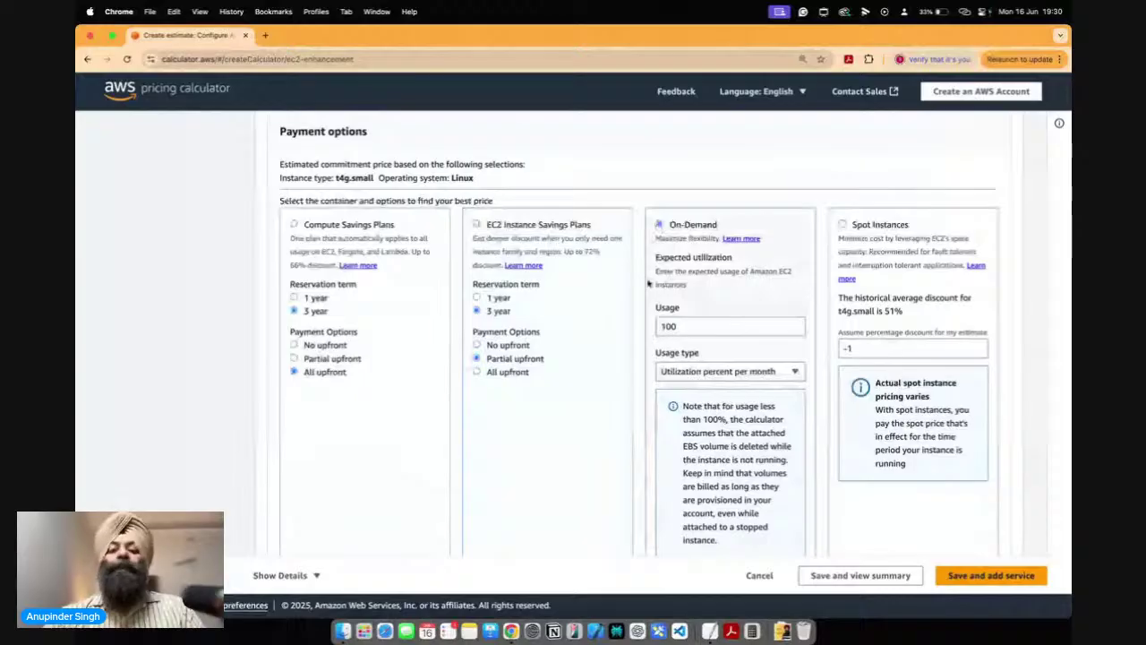
{"action": "double_click", "coordinate": [689, 326]}
{"action": "type", "text": "50"}
{"action": "left_click", "coordinate": [236, 475]}
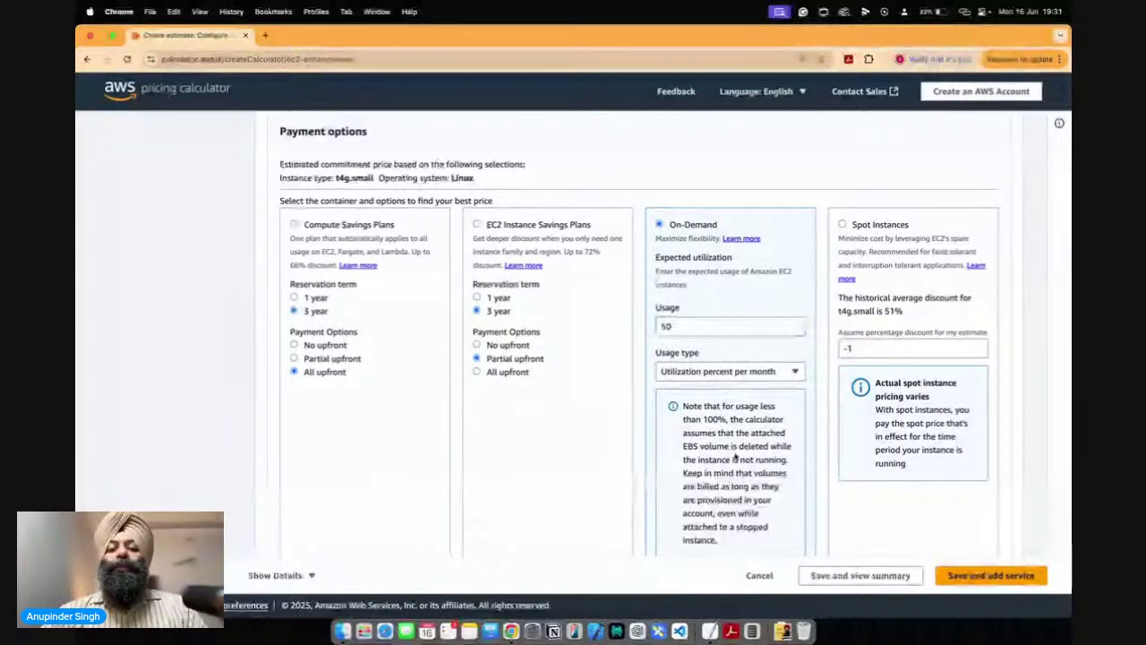
Try Hours / Day as the On-Demand usage type, and return to Utilization percent per month.
{"action": "scroll", "coordinate": [737, 454], "scroll_direction": "down", "scroll_amount": 2}
{"action": "left_click", "coordinate": [736, 297]}
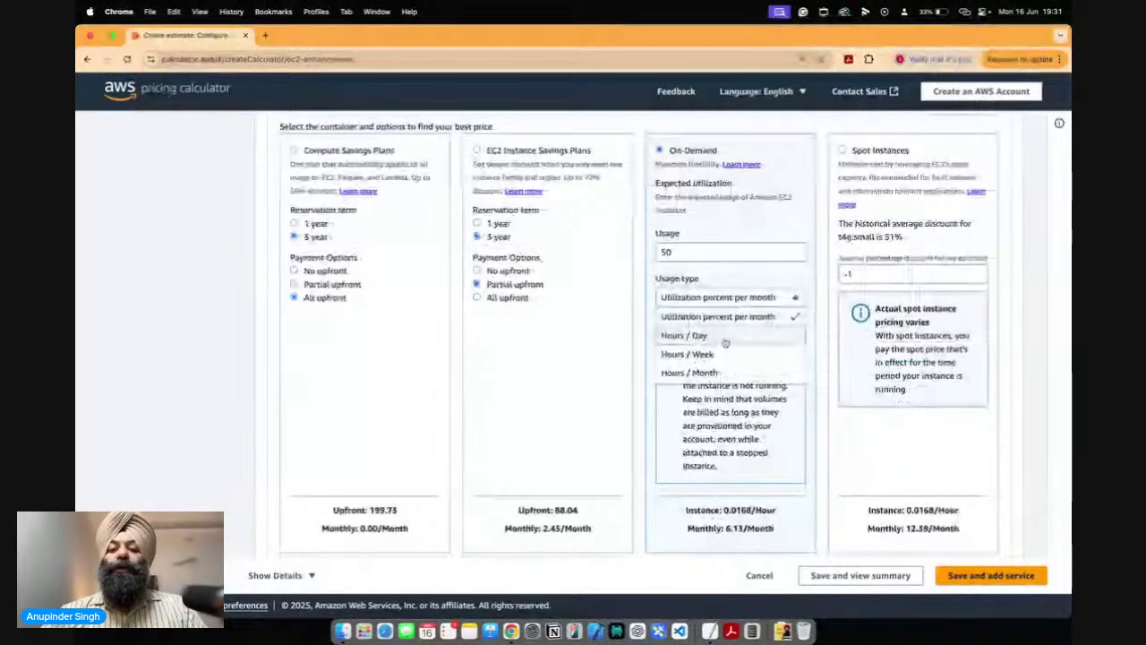
{"action": "left_click", "coordinate": [741, 315]}
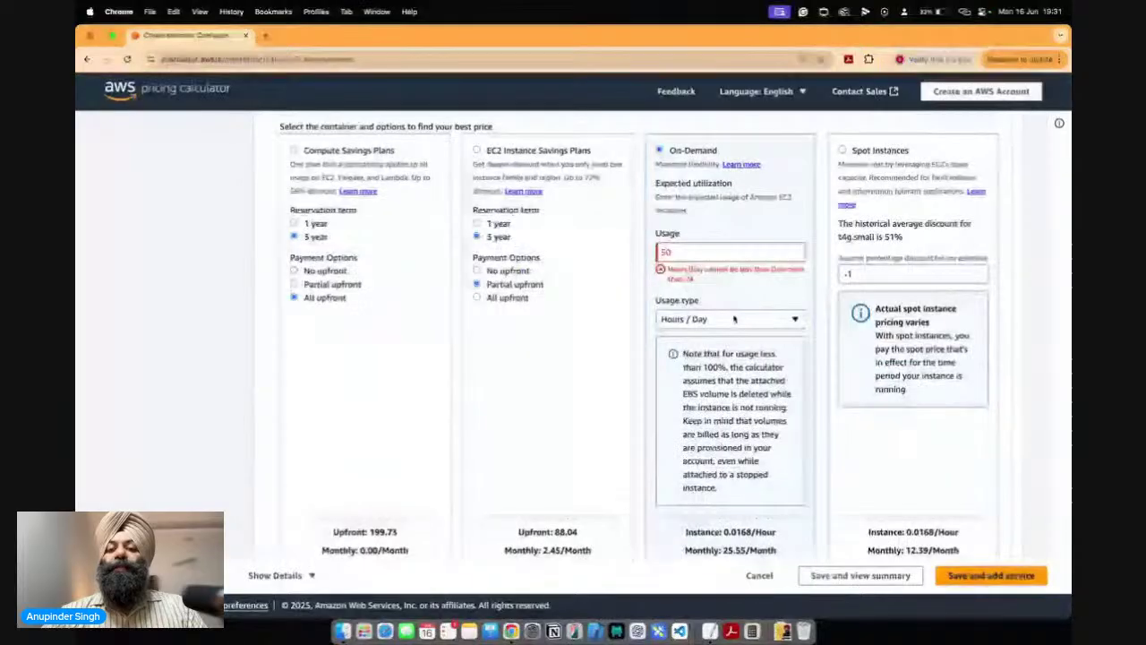
{"action": "left_click", "coordinate": [733, 318]}
{"action": "left_click", "coordinate": [744, 333]}
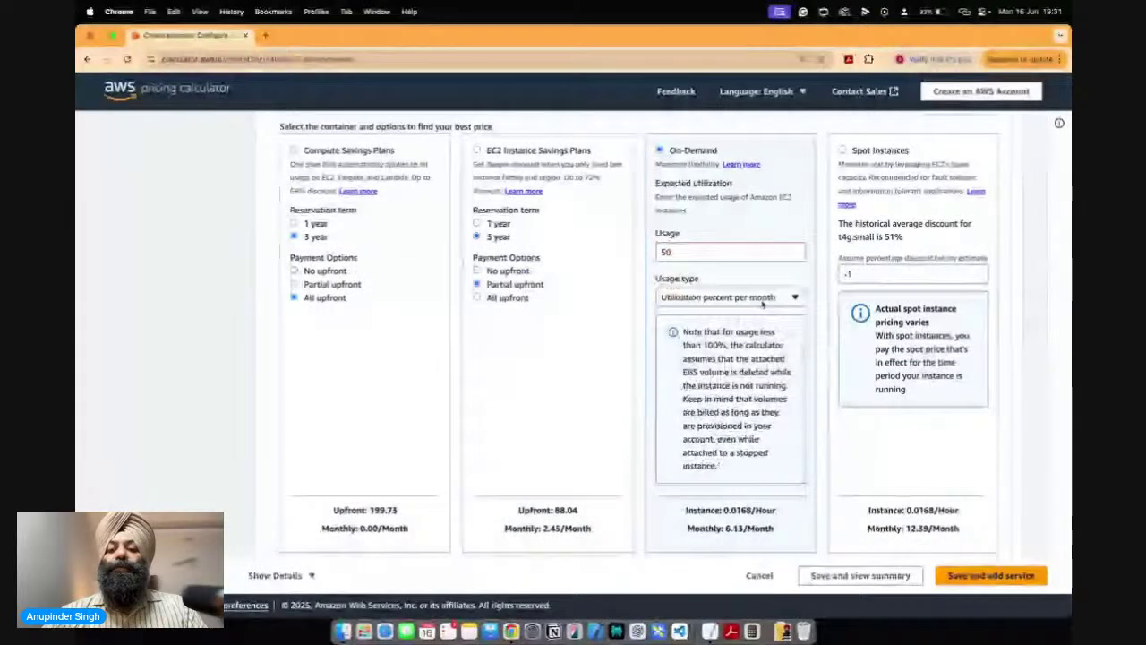
{"action": "scroll", "coordinate": [699, 439], "scroll_direction": "down", "scroll_amount": 2}
{"action": "scroll", "coordinate": [699, 437], "scroll_direction": "up", "scroll_amount": 4}
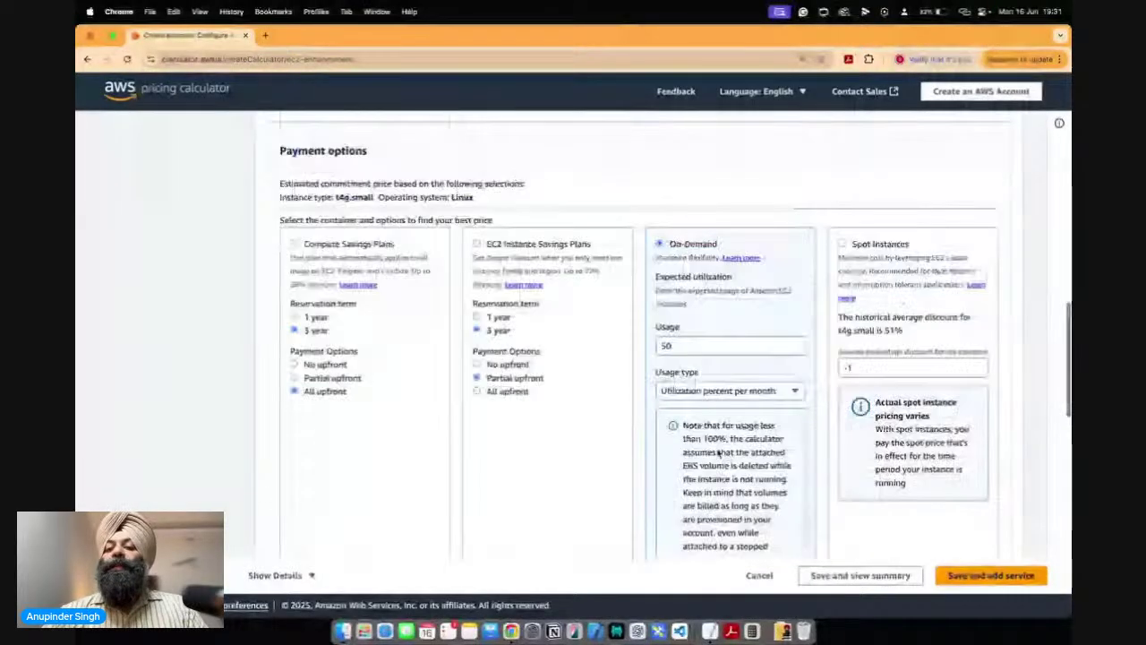
Try the Spot Instances payment option and switch back to On-Demand.
{"action": "scroll", "coordinate": [718, 452], "scroll_direction": "up", "scroll_amount": 1}
{"action": "left_click", "coordinate": [843, 276]}
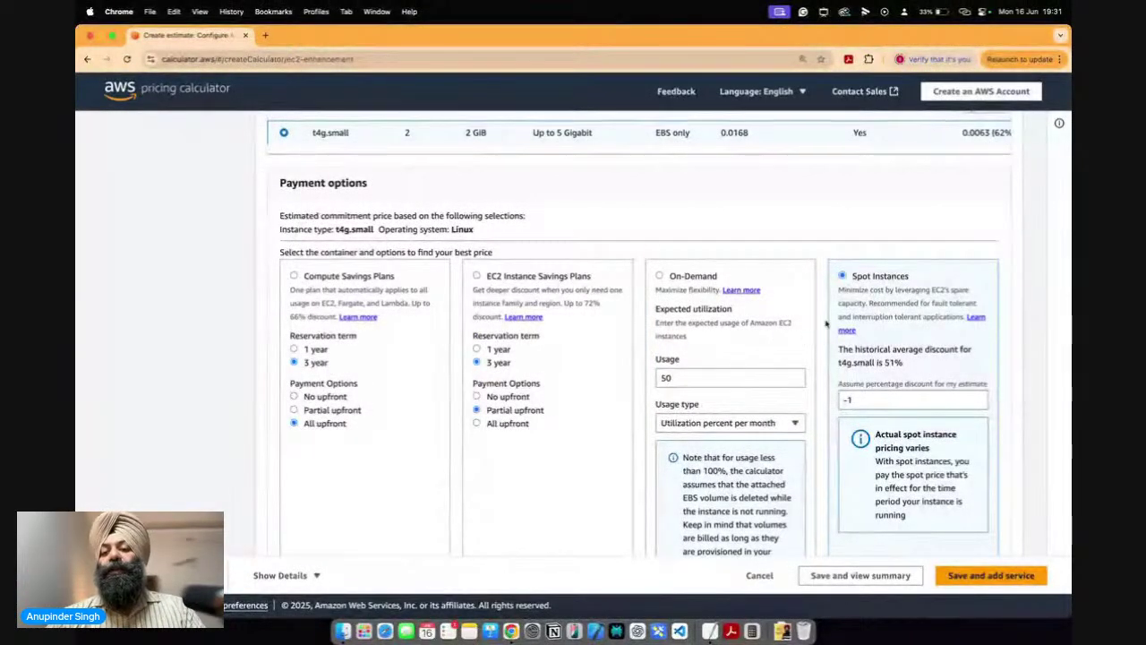
{"action": "scroll", "coordinate": [846, 352], "scroll_direction": "down", "scroll_amount": 1}
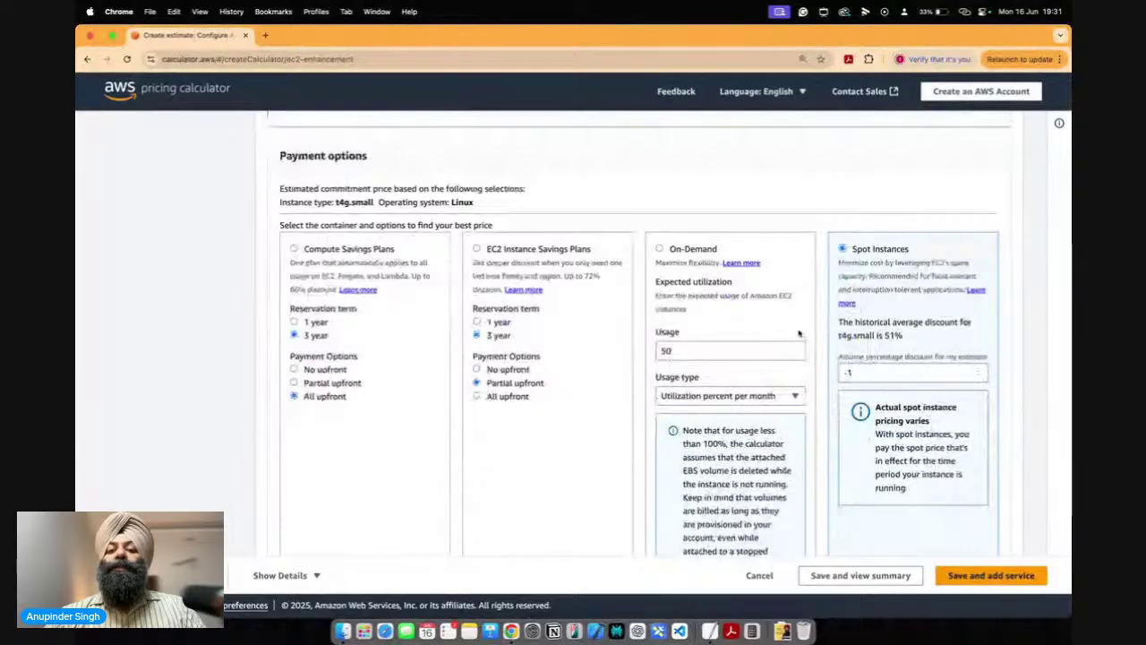
{"action": "left_click", "coordinate": [659, 249]}
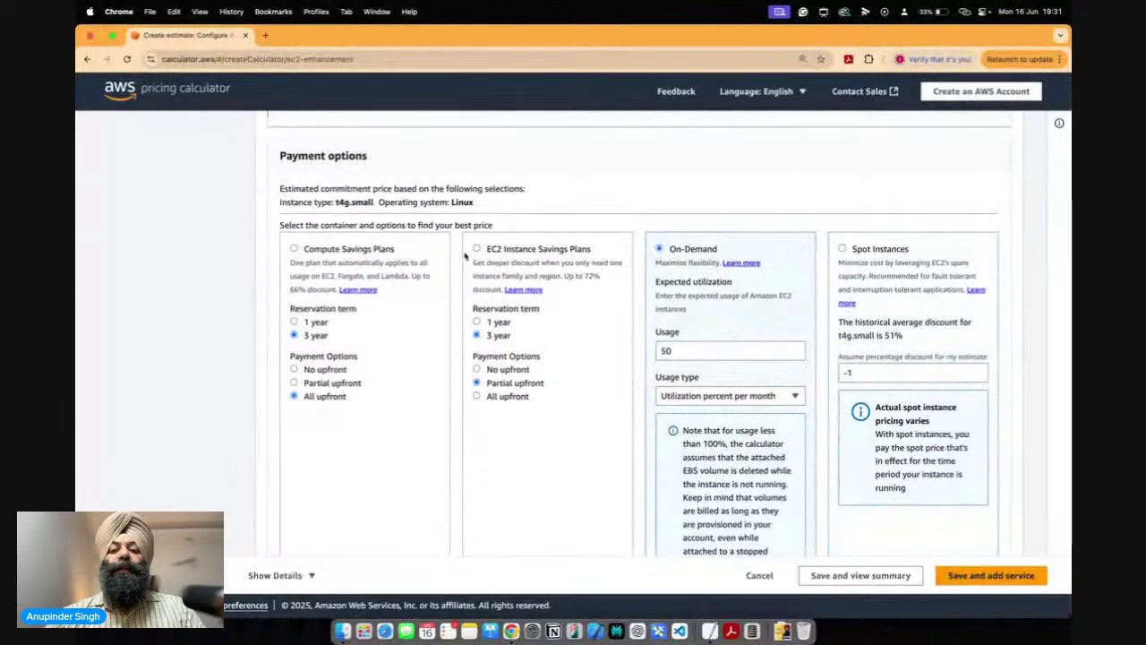
Select EC2 Instance Savings Plans with All upfront payment and check the cost details of the estimate.
{"action": "left_click", "coordinate": [475, 251]}
{"action": "scroll", "coordinate": [517, 332], "scroll_direction": "down", "scroll_amount": 1}
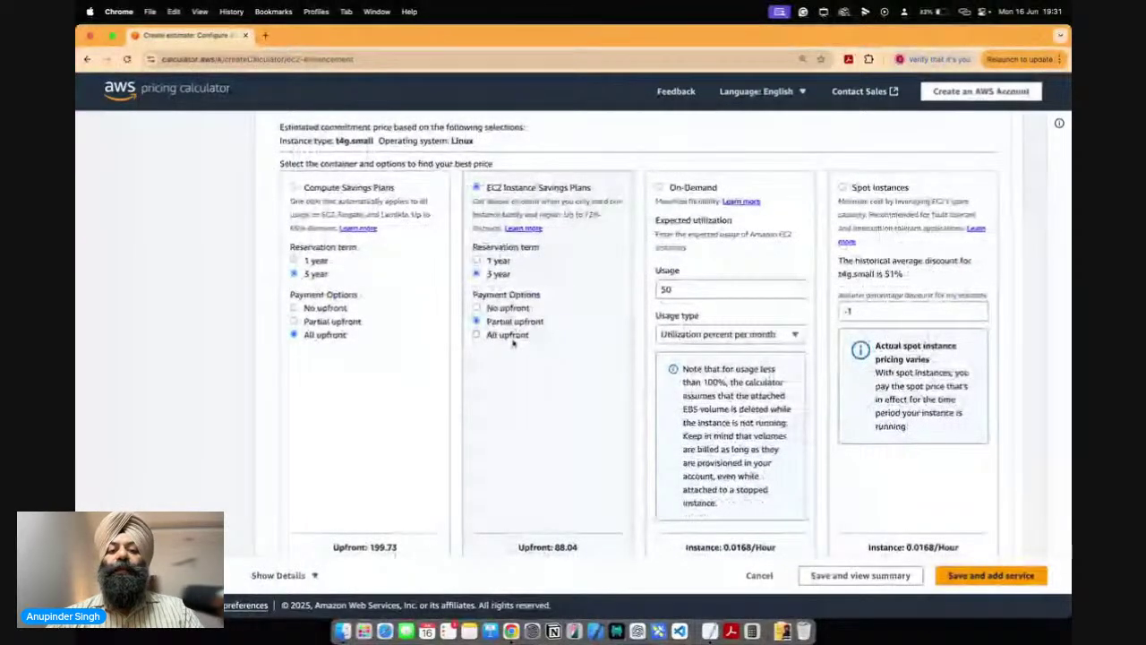
{"action": "left_click", "coordinate": [478, 335]}
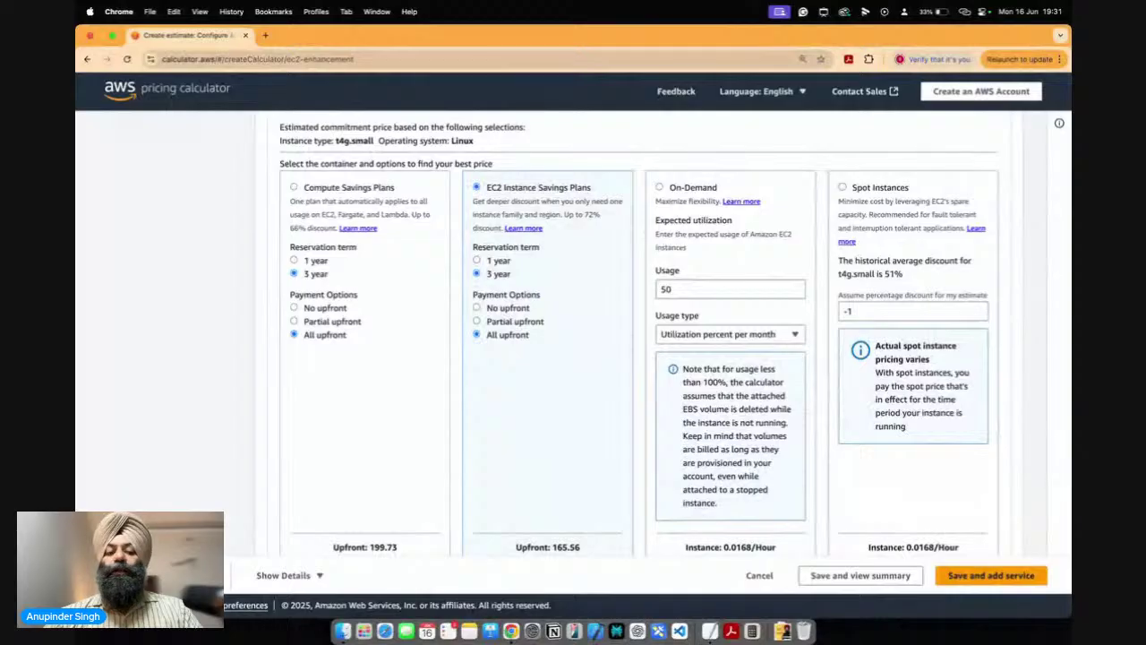
{"action": "left_click", "coordinate": [320, 578]}
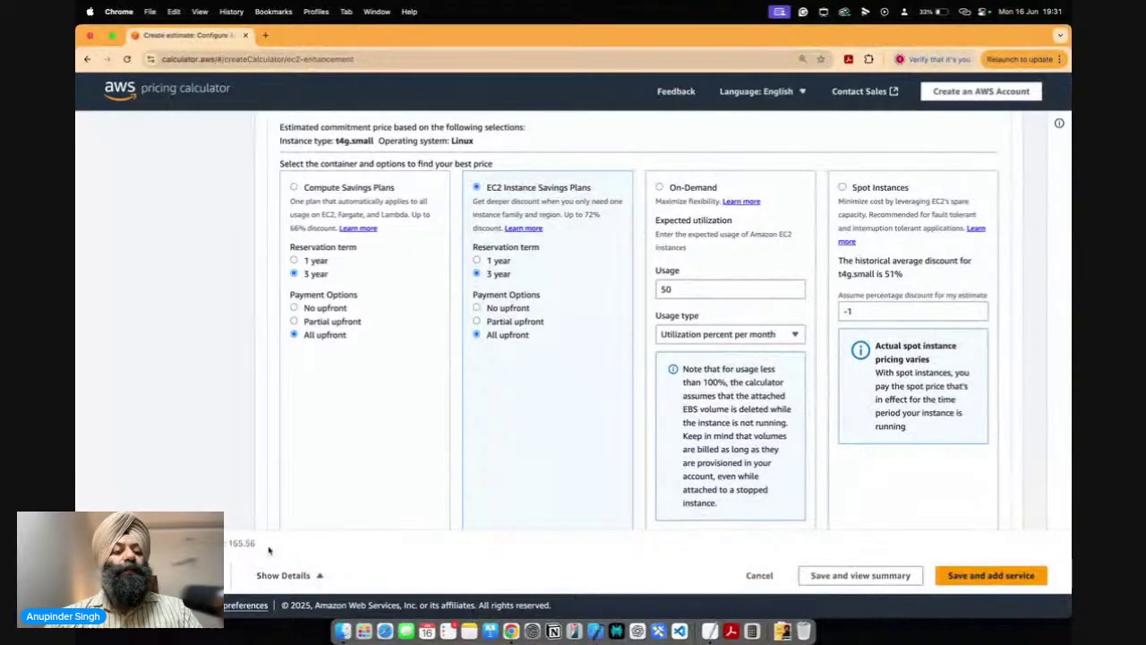
{"action": "left_click", "coordinate": [320, 578]}
Expand the other purchasing options and examine the Standard and Convertible Reserved Instances prices.
{"action": "scroll", "coordinate": [473, 481], "scroll_direction": "down", "scroll_amount": 5}
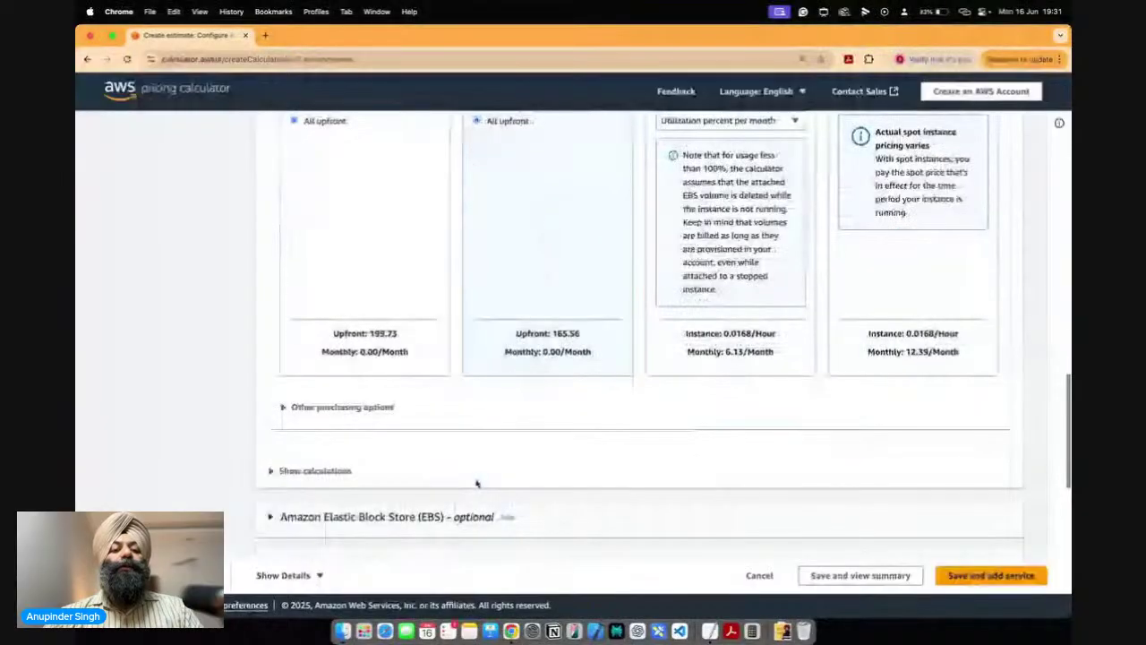
{"action": "scroll", "coordinate": [474, 481], "scroll_direction": "down", "scroll_amount": 2}
{"action": "left_click", "coordinate": [284, 329]}
{"action": "scroll", "coordinate": [376, 394], "scroll_direction": "down", "scroll_amount": 1}
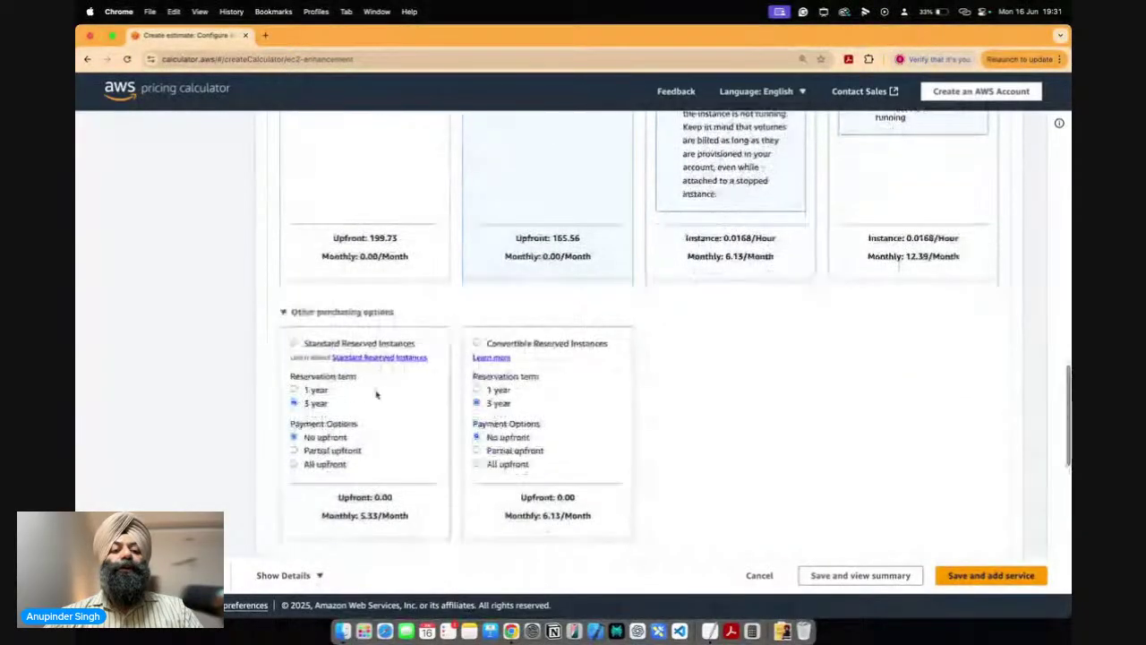
{"action": "scroll", "coordinate": [376, 394], "scroll_direction": "down", "scroll_amount": 3}
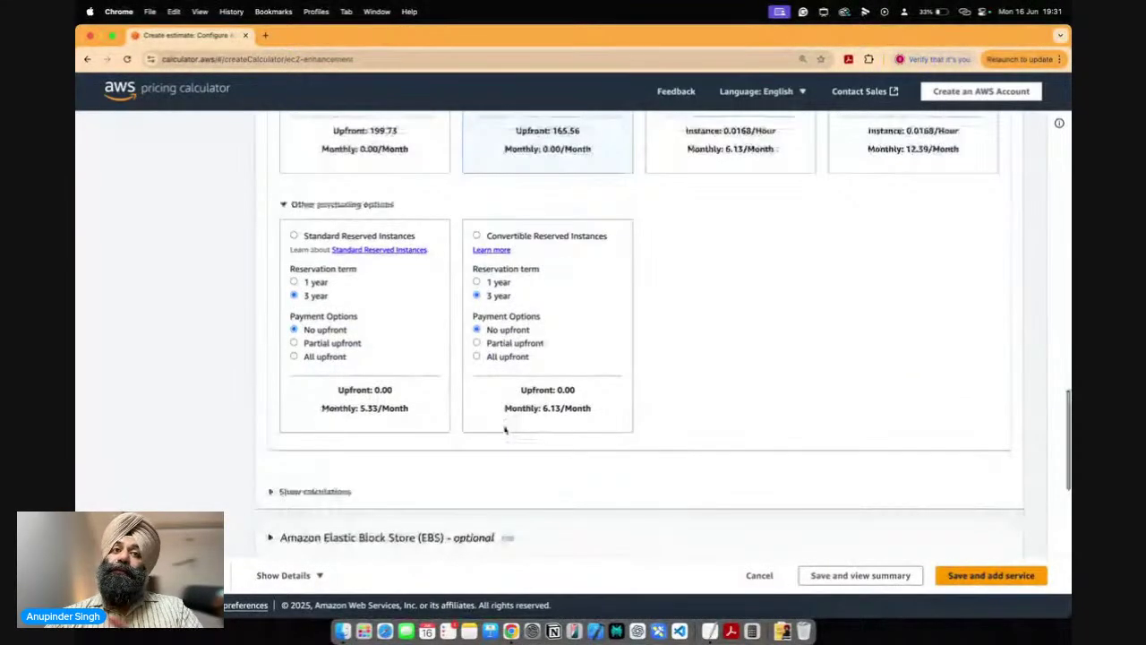
{"action": "scroll", "coordinate": [505, 430], "scroll_direction": "down", "scroll_amount": 3}
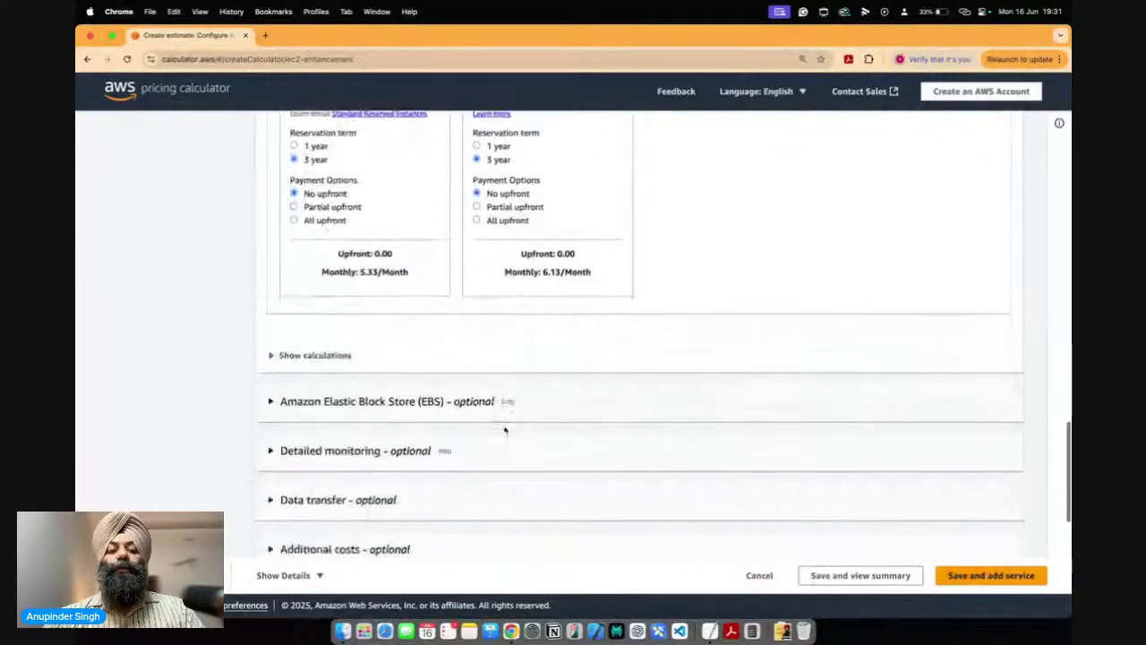
{"action": "scroll", "coordinate": [505, 431], "scroll_direction": "down", "scroll_amount": 1}
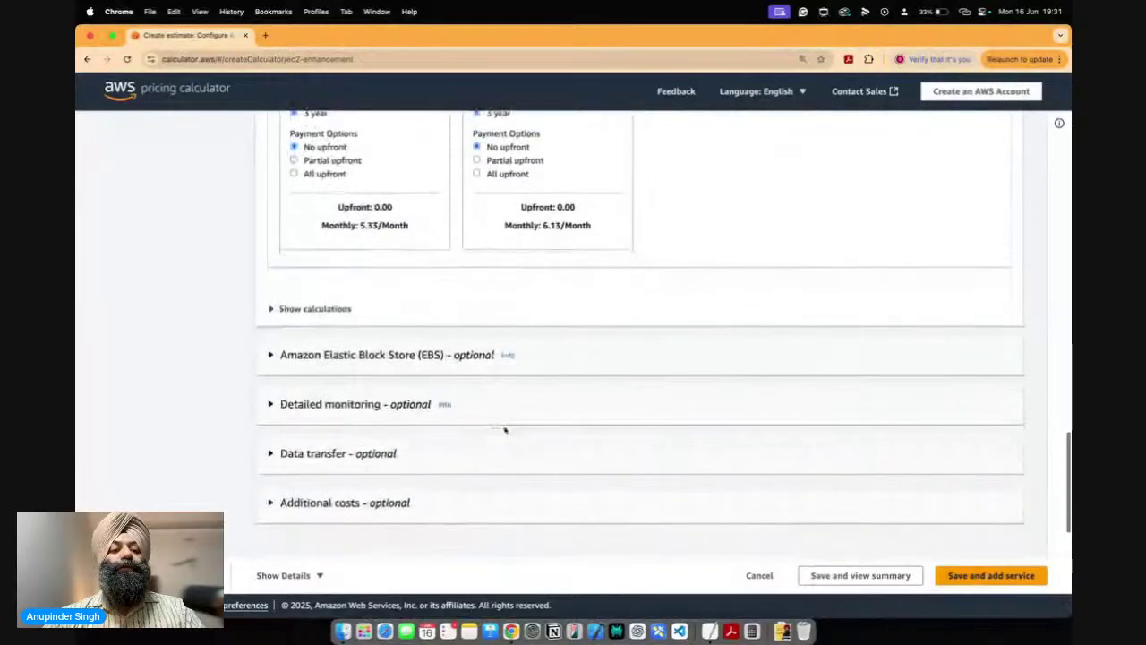
Expand the optional Amazon Elastic Block Store (EBS) section and set the storage type to Throughput Optimized HDD (st 1).
{"action": "left_click", "coordinate": [271, 355]}
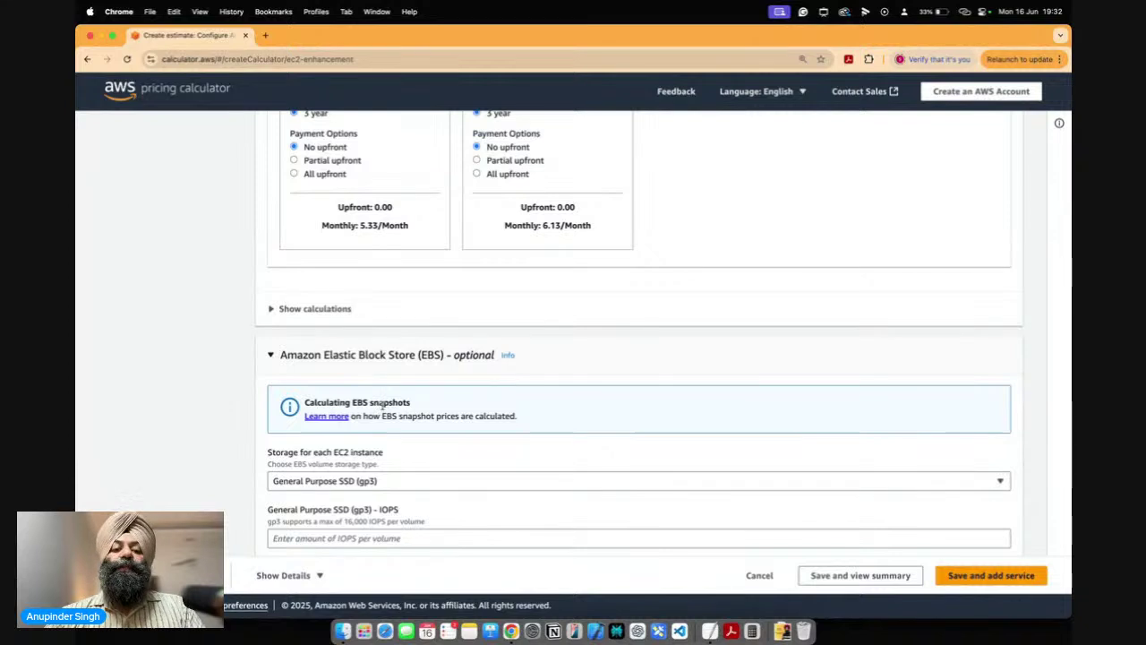
{"action": "scroll", "coordinate": [512, 401], "scroll_direction": "down", "scroll_amount": 4}
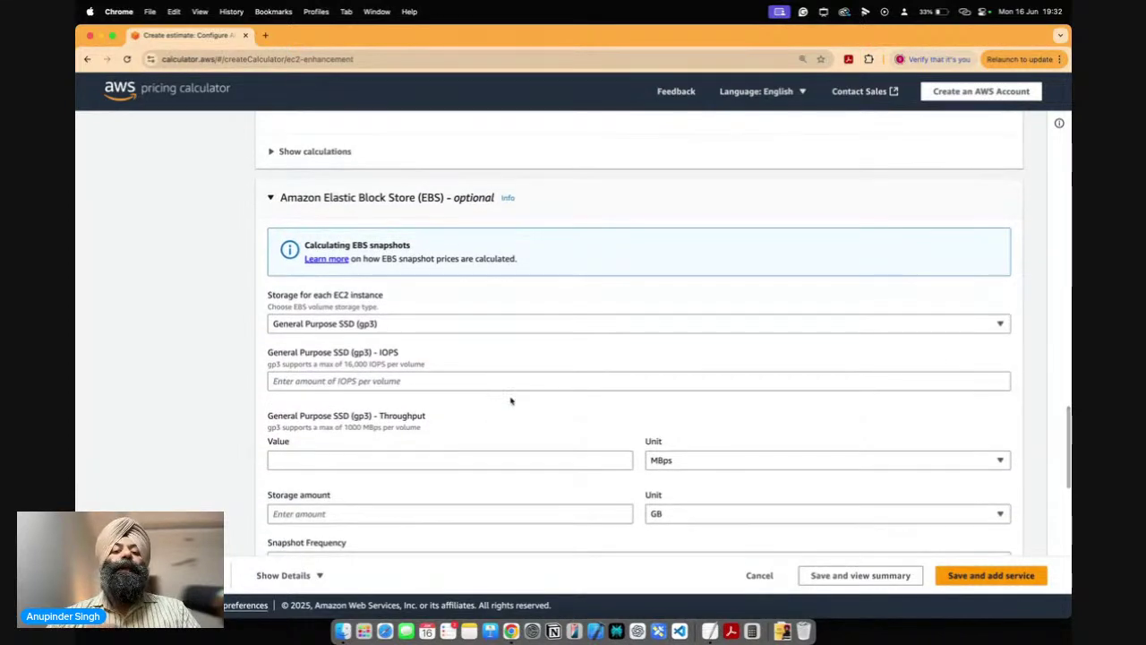
{"action": "left_click", "coordinate": [465, 324]}
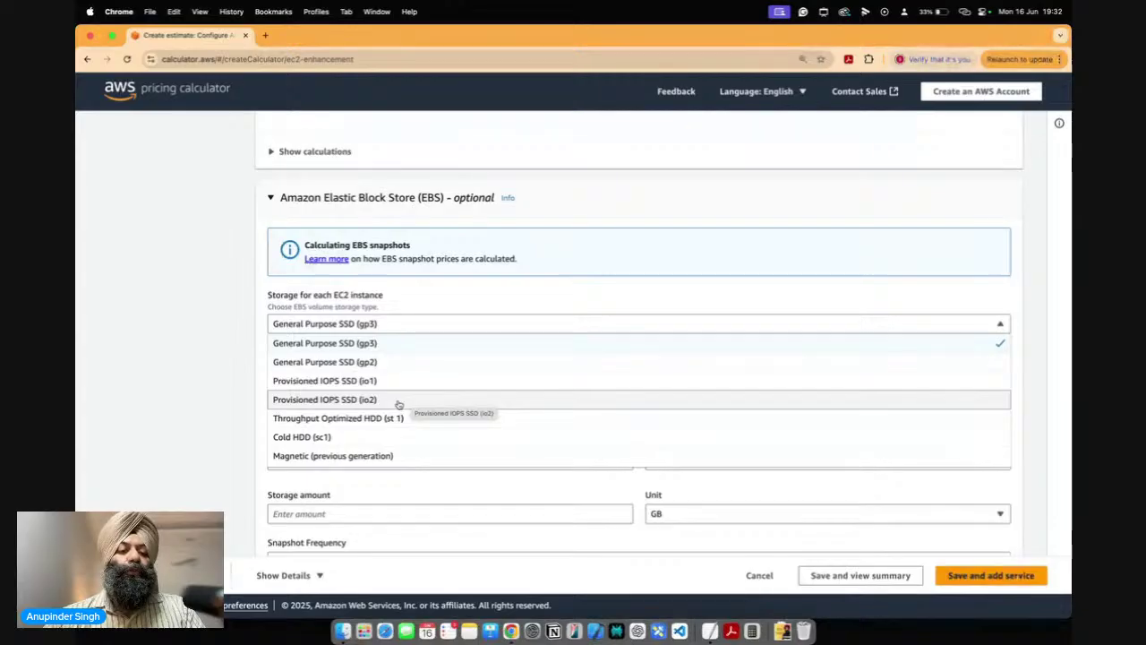
{"action": "left_click", "coordinate": [351, 419]}
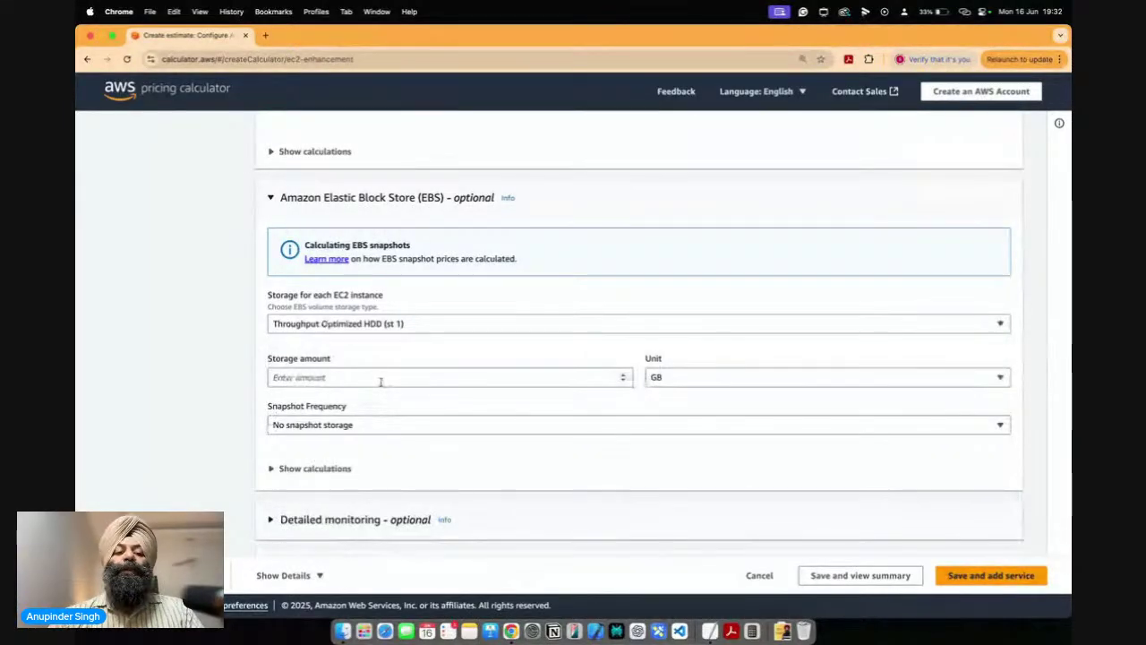
Change the EBS storage type to General Purpose SSD (gp3) and set its IOPS to 16000 per volume.
{"action": "left_click", "coordinate": [385, 326]}
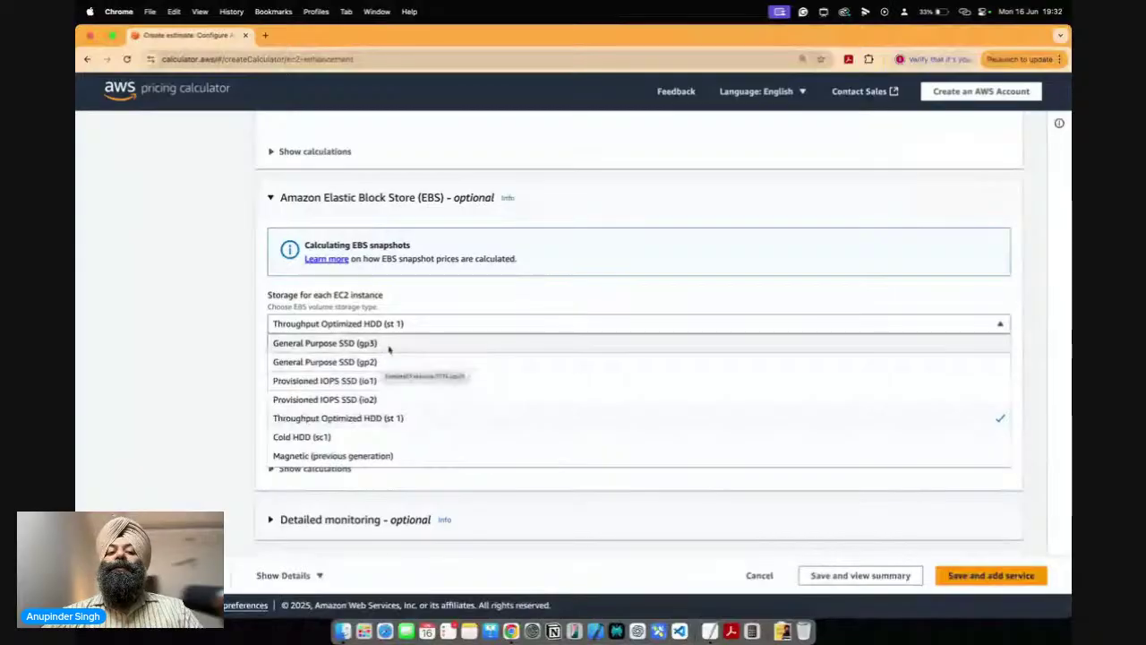
{"action": "left_click", "coordinate": [389, 344]}
{"action": "left_click", "coordinate": [366, 382]}
{"action": "type", "text": "16000"}
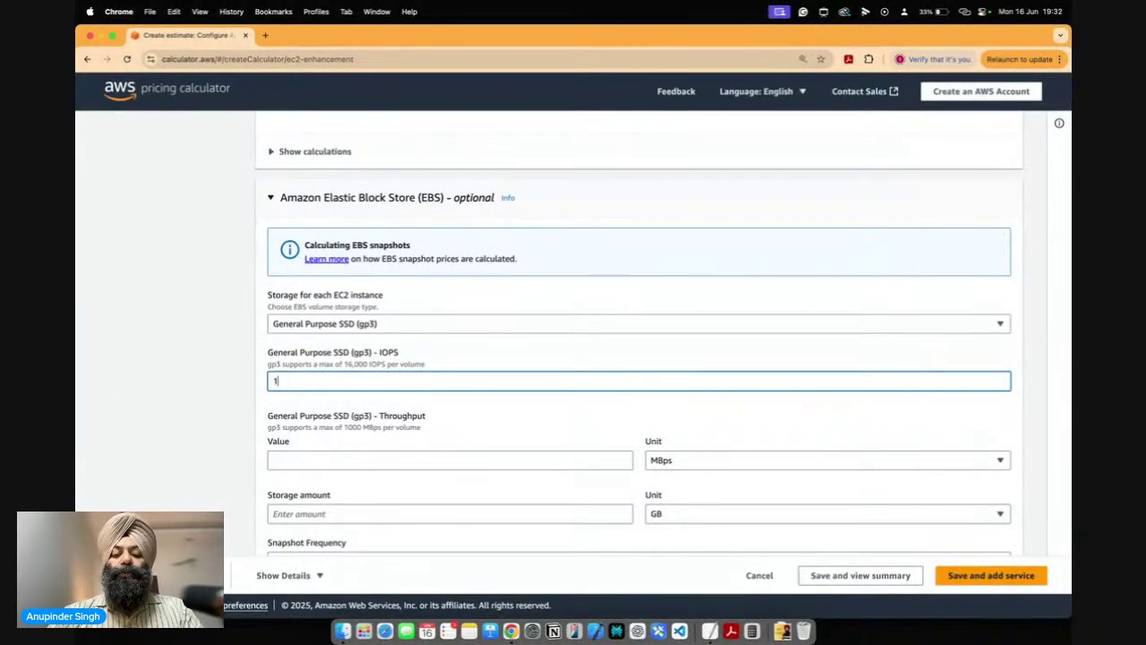
{"action": "left_click", "coordinate": [190, 358]}
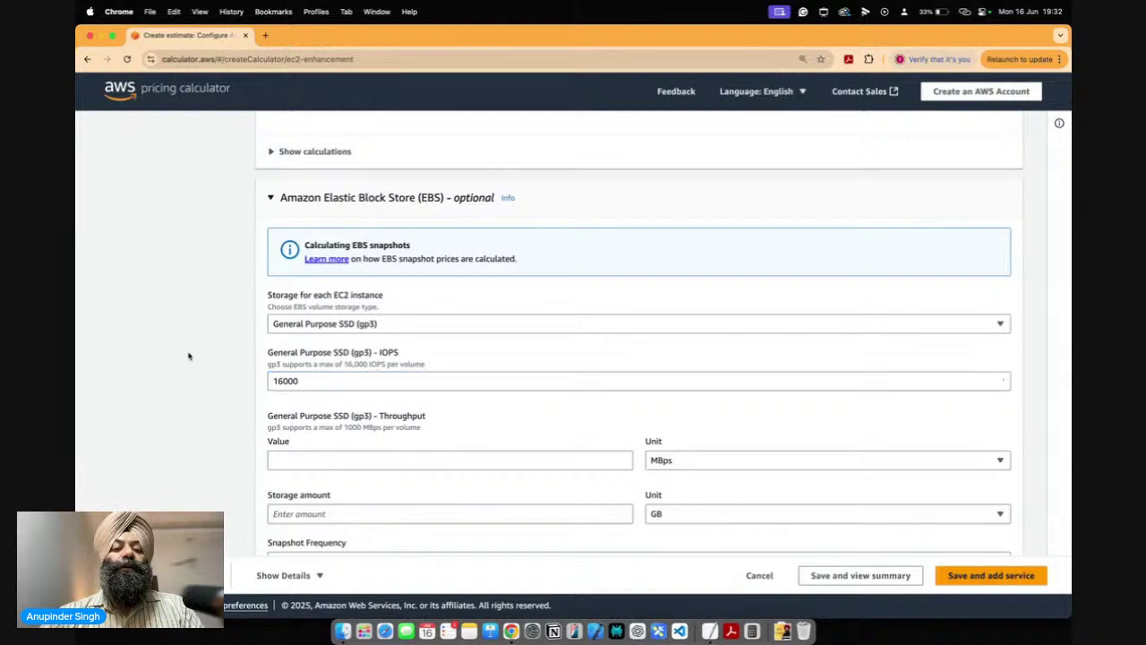
Go back to the payment options, select On-Demand, and return to the EBS storage settings.
{"action": "scroll", "coordinate": [259, 443], "scroll_direction": "down", "scroll_amount": 1}
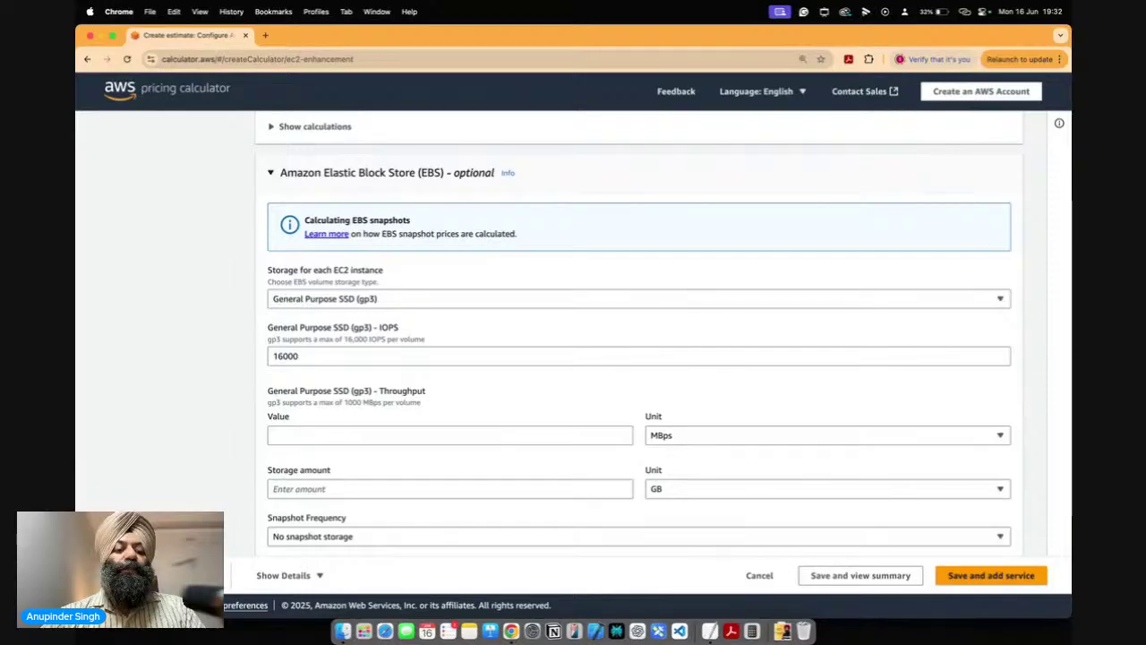
{"action": "scroll", "coordinate": [490, 341], "scroll_direction": "up", "scroll_amount": 10}
{"action": "scroll", "coordinate": [491, 341], "scroll_direction": "up", "scroll_amount": 3}
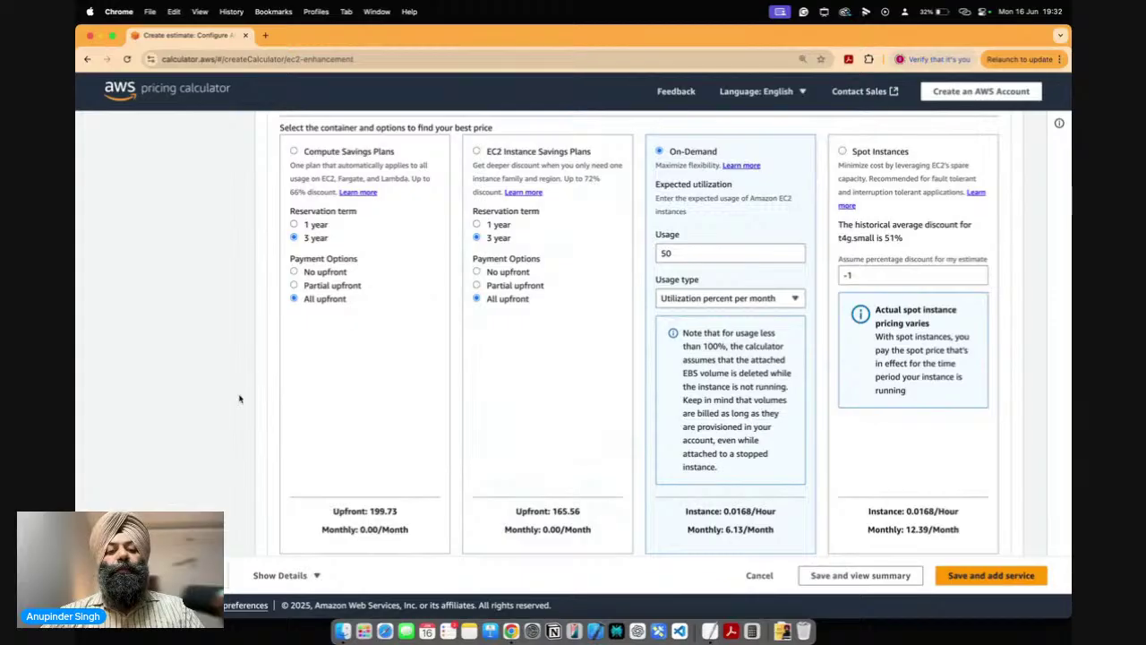
{"action": "scroll", "coordinate": [411, 402], "scroll_direction": "down", "scroll_amount": 5}
{"action": "scroll", "coordinate": [411, 402], "scroll_direction": "down", "scroll_amount": 5}
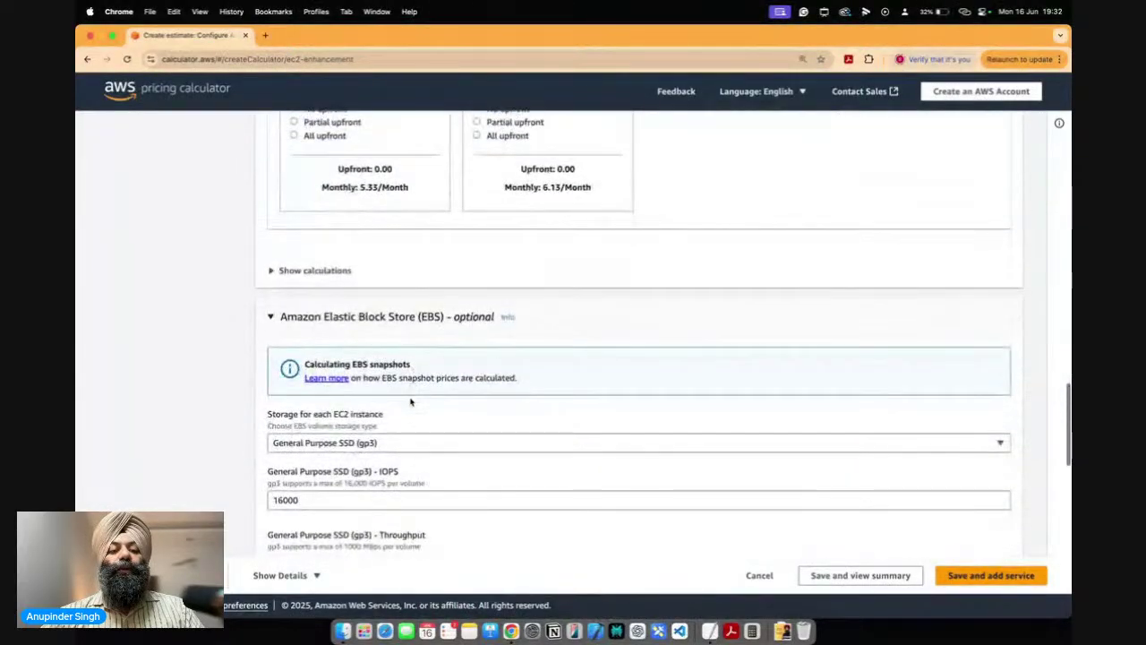
Clear the gp3 IOPS amount and enter 16000 again.
{"action": "left_click_drag", "start_coordinate": [337, 405], "coordinate": [178, 411]}
{"action": "key", "text": "BackSpace"}
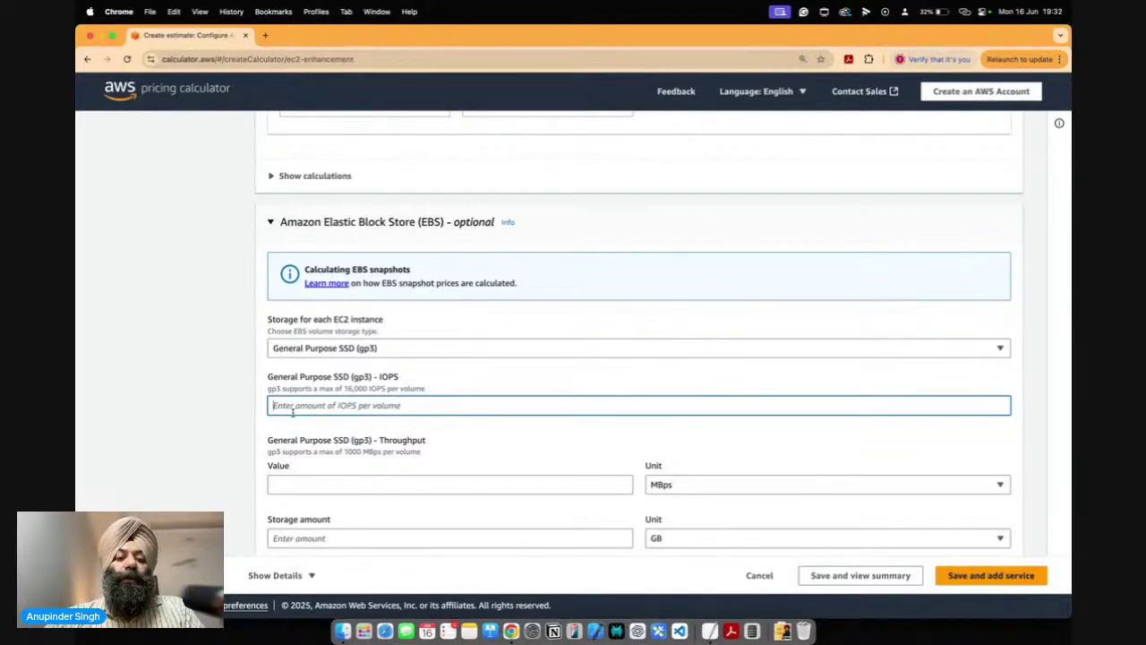
{"action": "type", "text": "16000"}
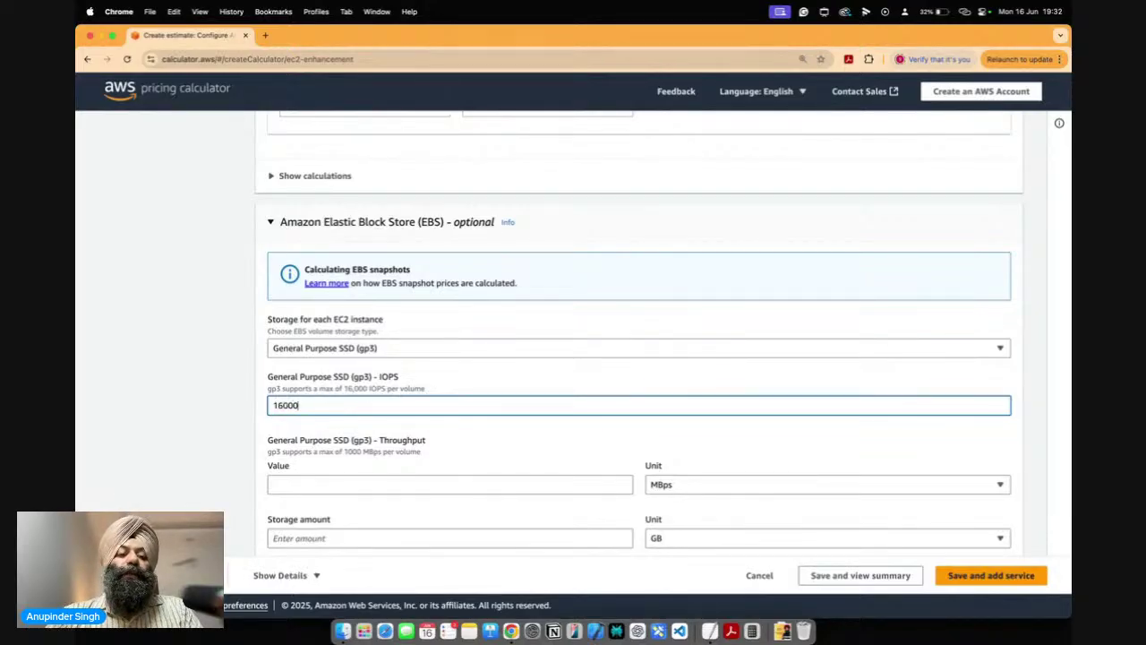
{"action": "left_click", "coordinate": [149, 423]}
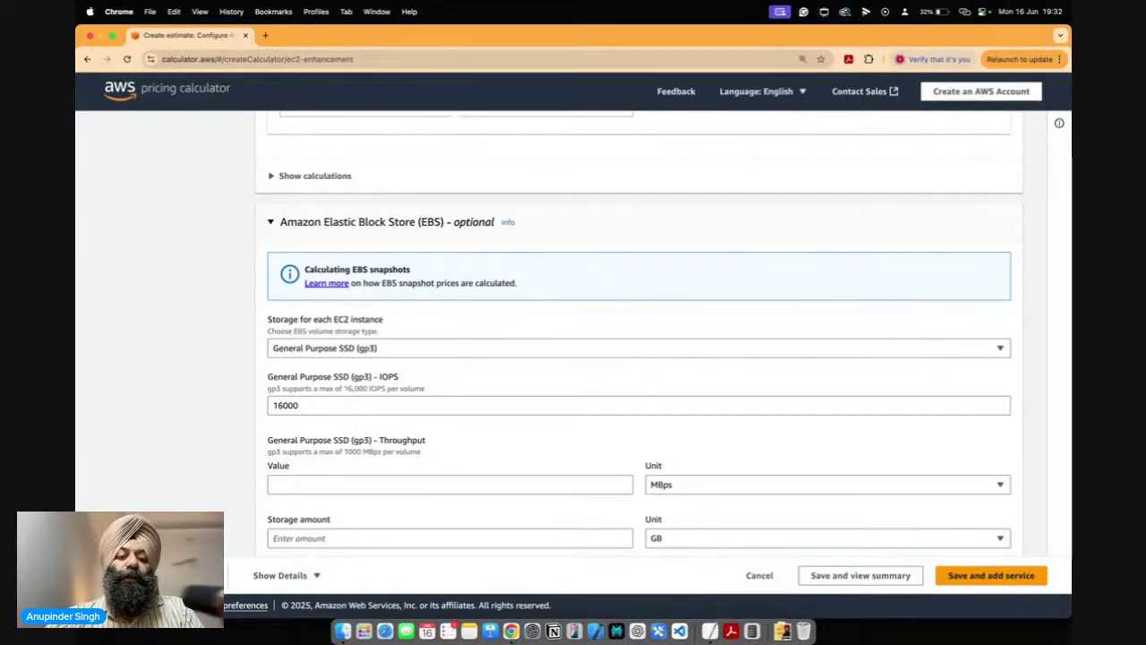
Set the EBS storage type for each EC2 instance to General Purpose SSD (gp2).
{"action": "left_click", "coordinate": [333, 351]}
{"action": "left_click", "coordinate": [345, 388]}
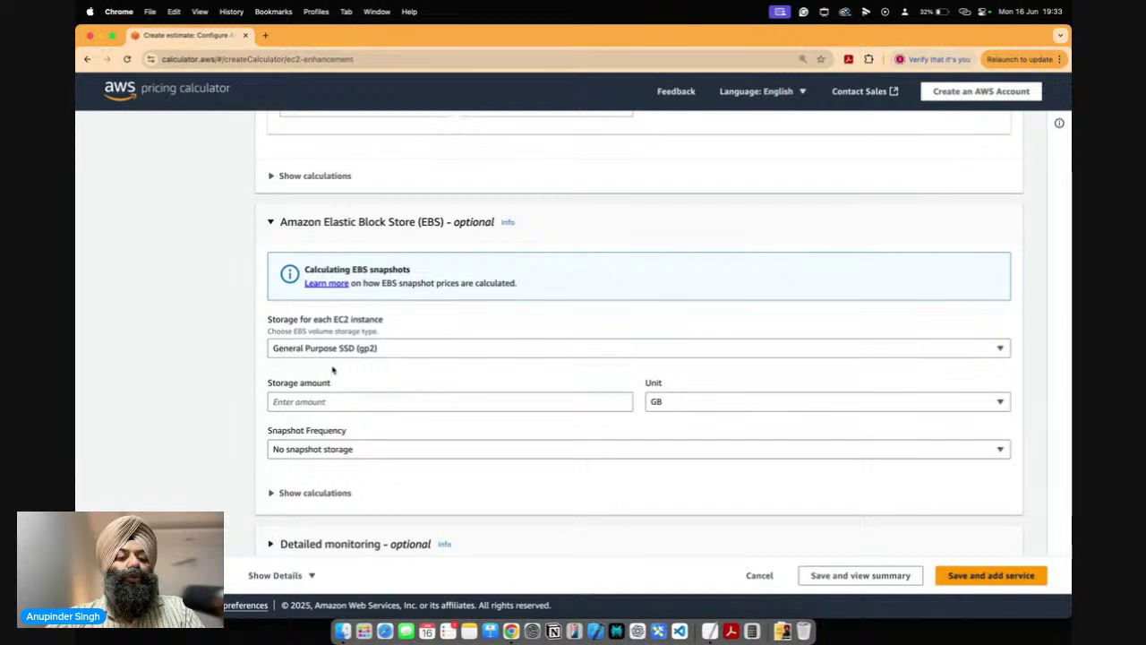
Enter a storage amount of 16000 GB for the General Purpose SSD (gp2) volume.
{"action": "left_click", "coordinate": [340, 354]}
{"action": "left_click", "coordinate": [182, 361]}
{"action": "left_click", "coordinate": [281, 399]}
{"action": "type", "text": "16000"}
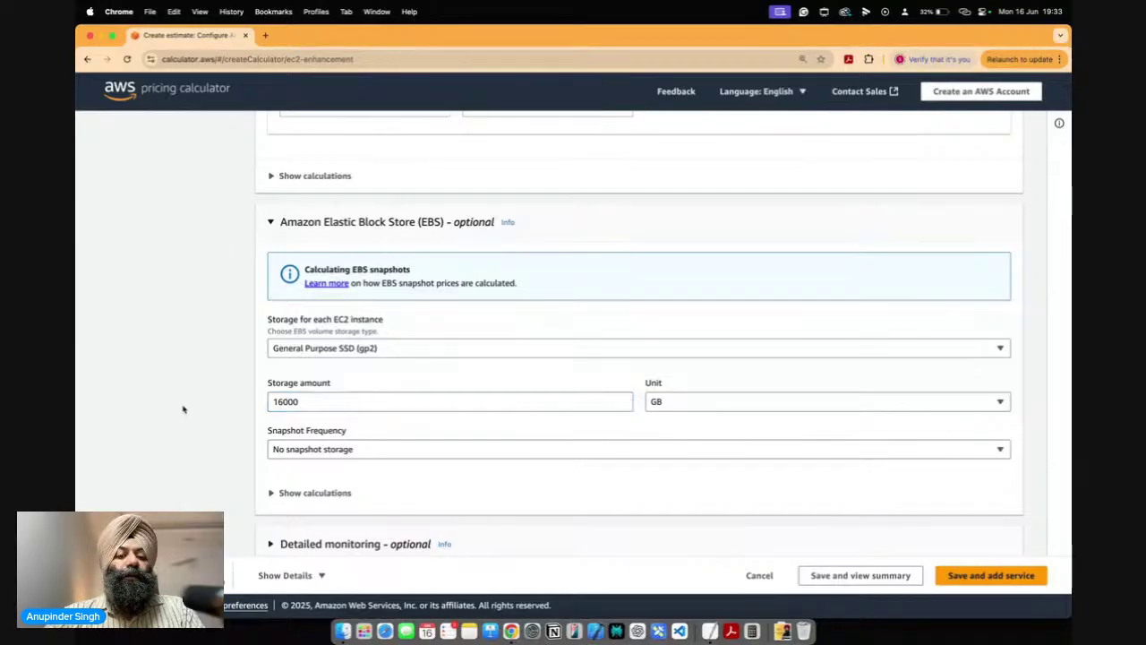
{"action": "left_click", "coordinate": [183, 409]}
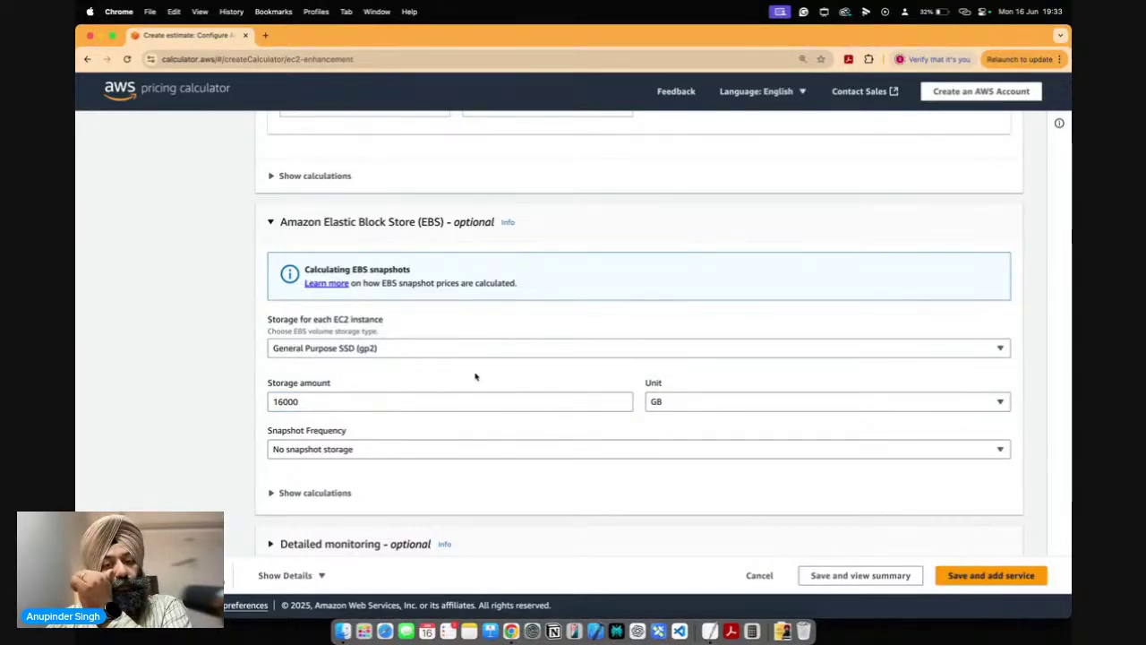
{"action": "left_click", "coordinate": [671, 408]}
{"action": "left_click", "coordinate": [671, 375]}
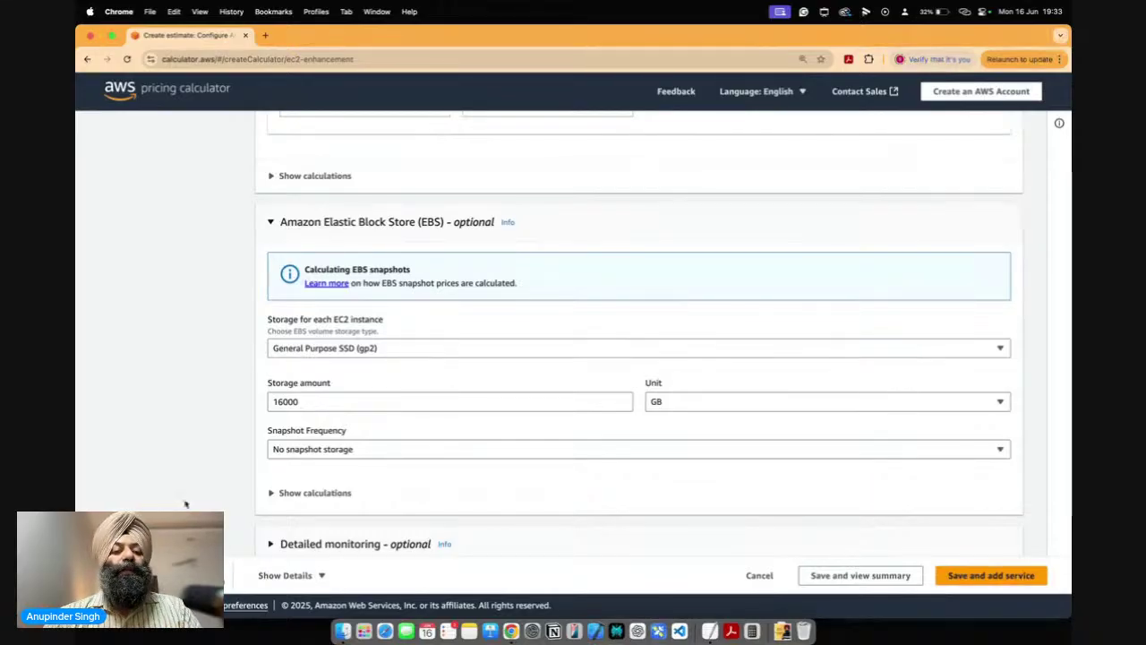
Switch the EBS storage type for each EC2 instance back to General Purpose SSD (gp3).
{"action": "left_click", "coordinate": [363, 349]}
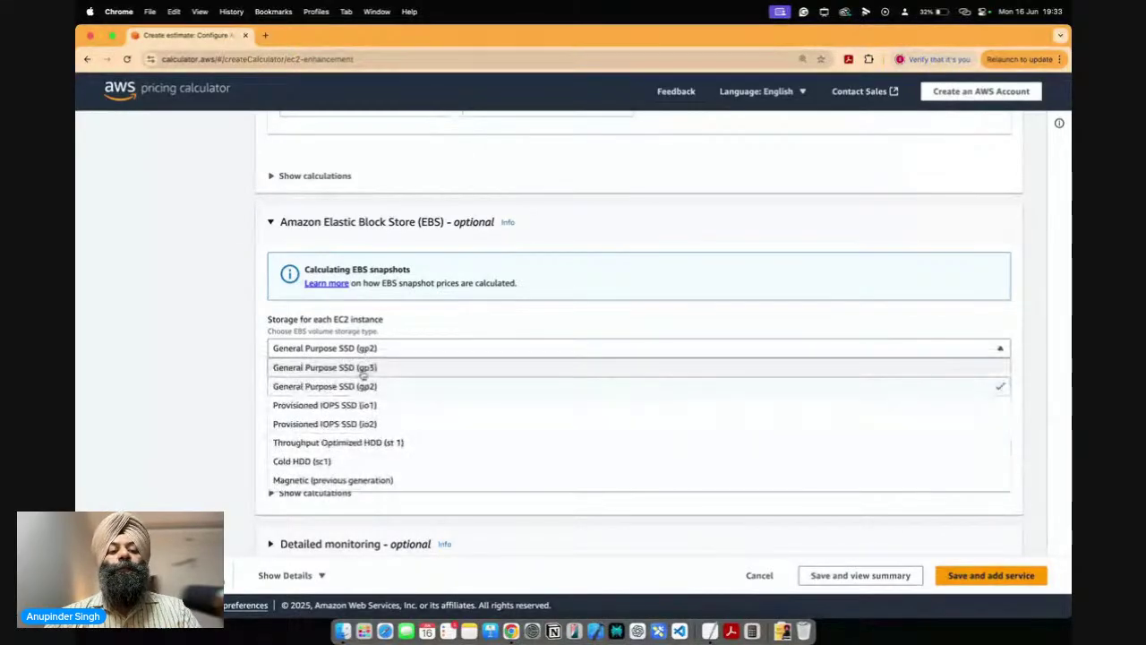
{"action": "left_click", "coordinate": [367, 368]}
{"action": "left_click", "coordinate": [394, 409]}
{"action": "scroll", "coordinate": [427, 458], "scroll_direction": "down", "scroll_amount": 3}
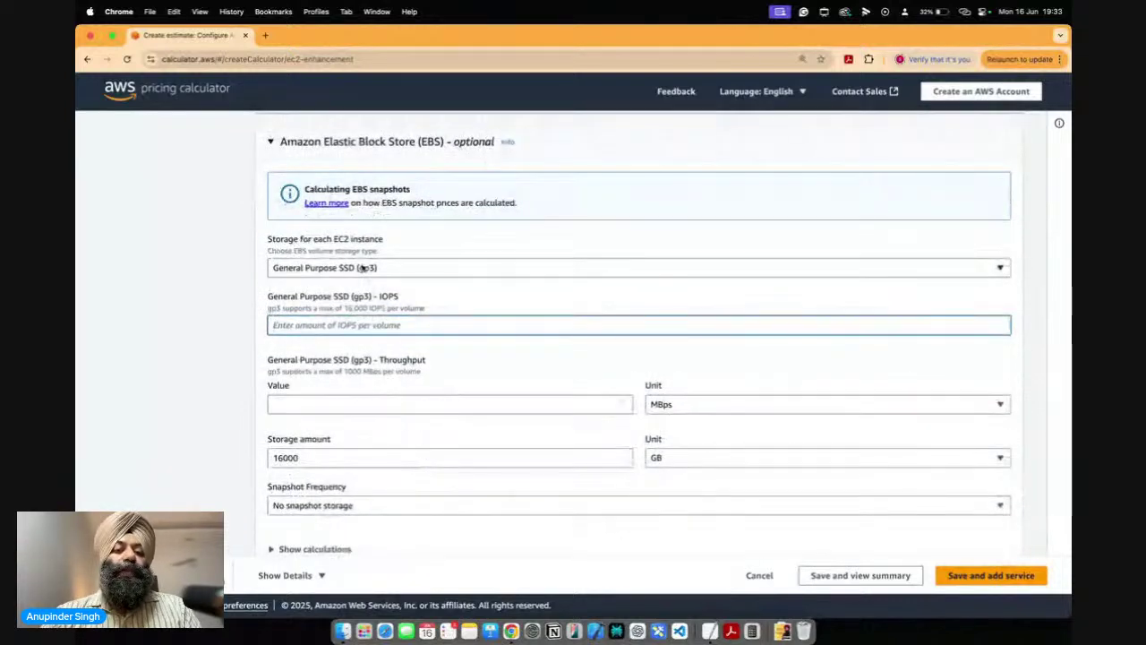
Set the EBS storage type to Throughput Optimized HDD (st 1) and re-enter its storage amount as 16000 GB.
{"action": "left_click", "coordinate": [358, 268]}
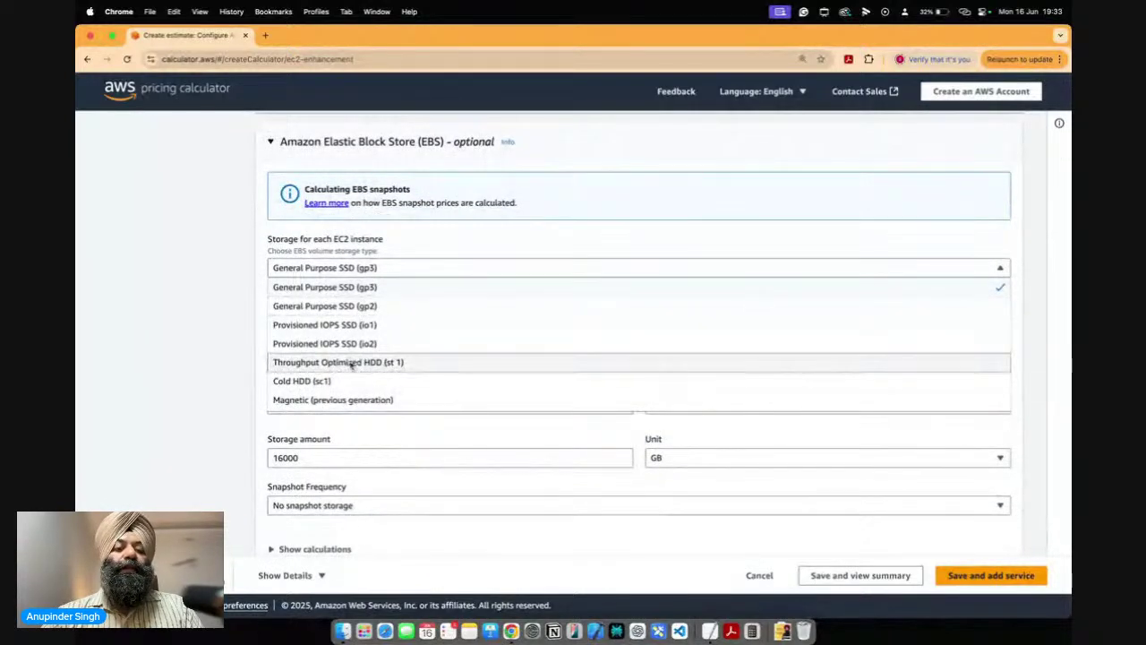
{"action": "left_click", "coordinate": [350, 364]}
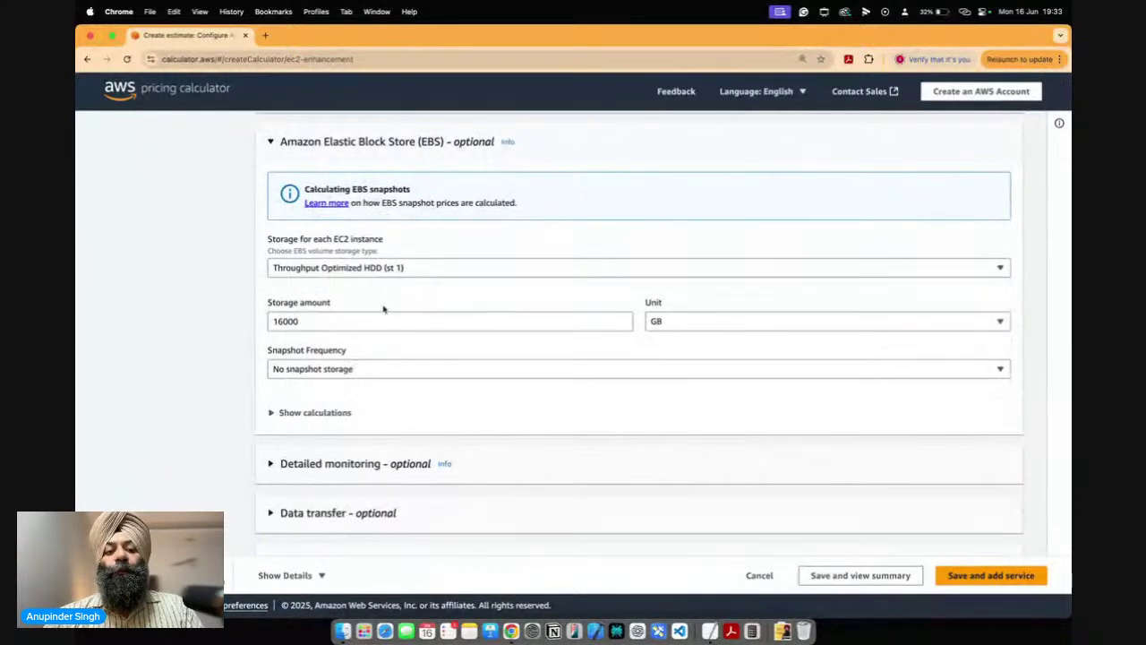
{"action": "left_click", "coordinate": [323, 320]}
{"action": "key", "text": "BackSpace"}
{"action": "key", "text": "BackSpace"}
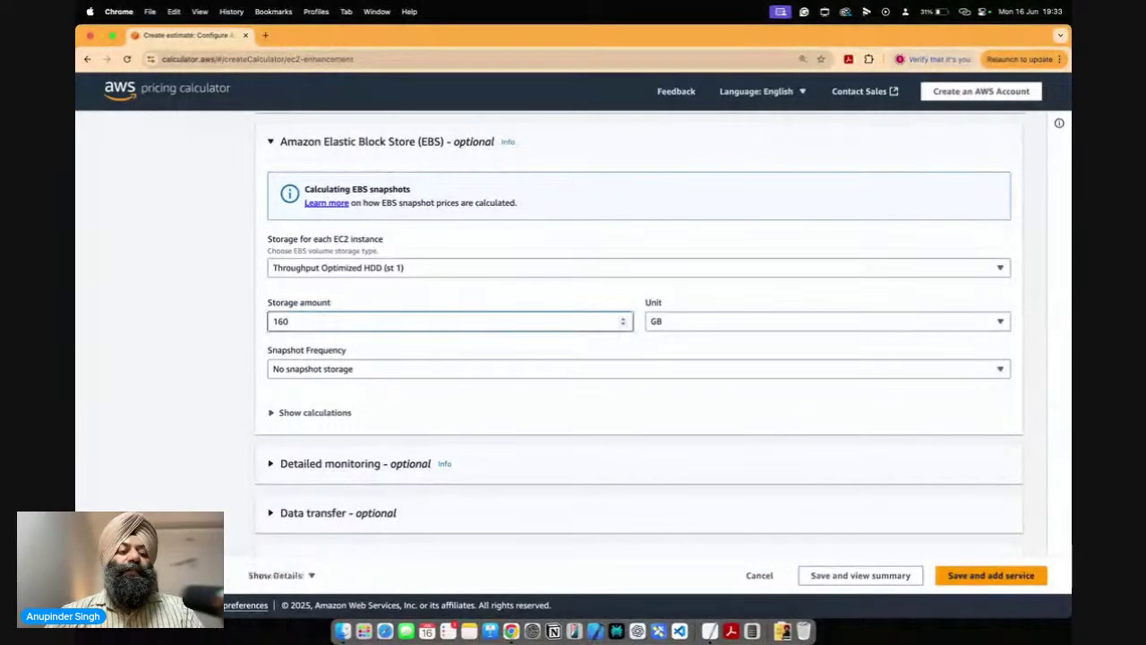
{"action": "type", "text": "00"}
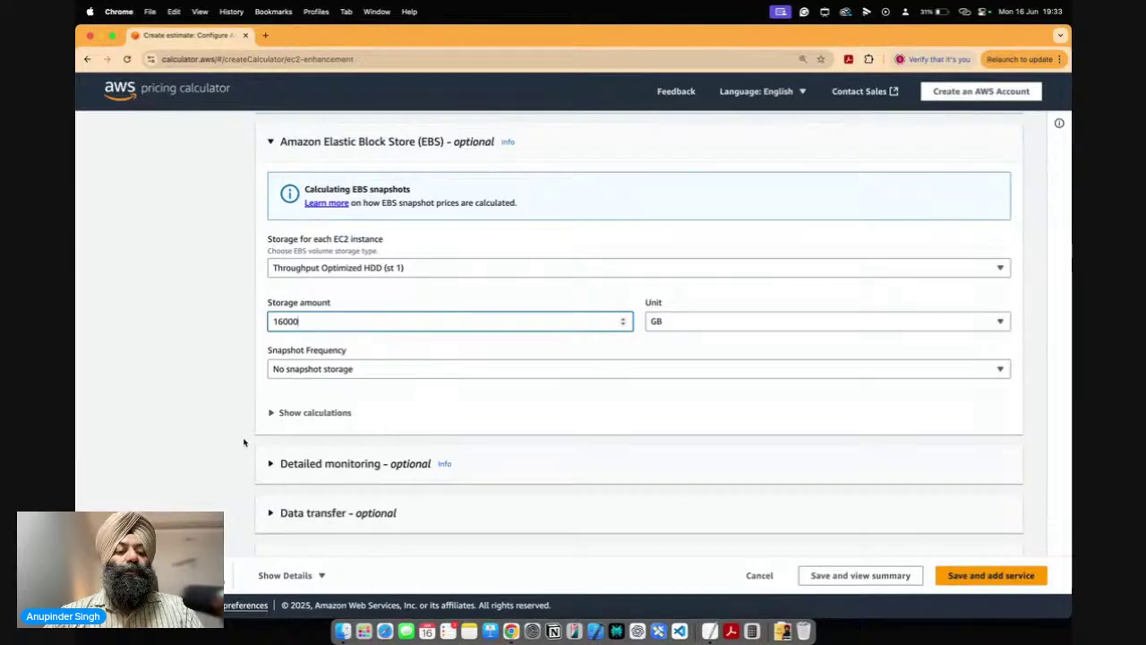
{"action": "left_click", "coordinate": [237, 528]}
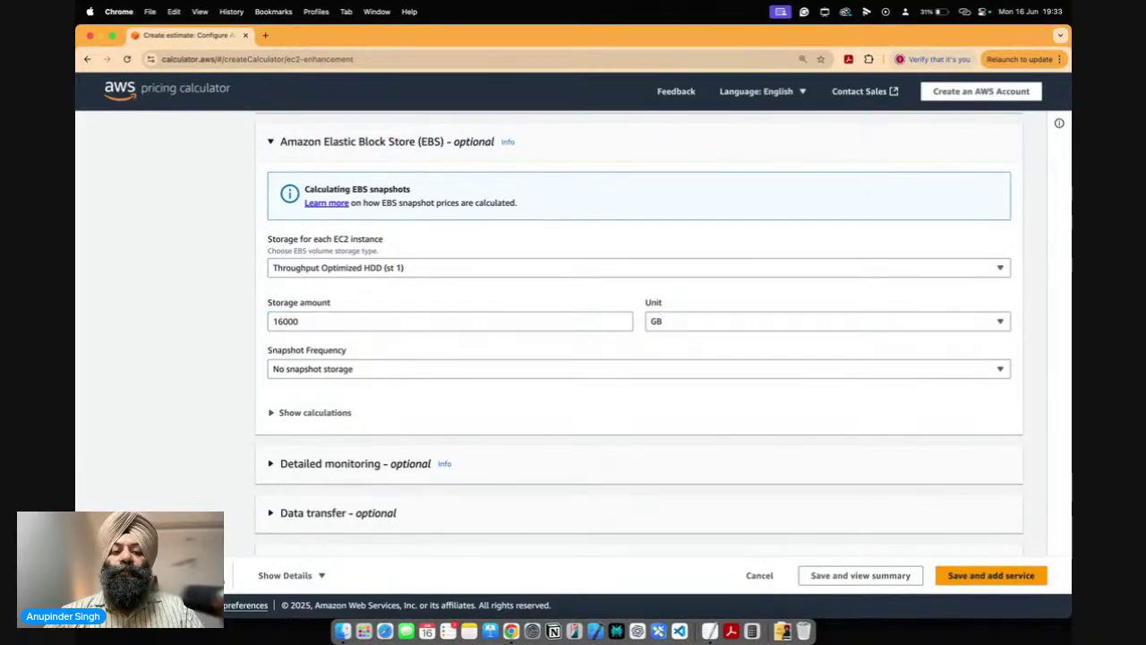
Set the EBS snapshot frequency to Weekly with 300 GB changed per snapshot.
{"action": "left_click", "coordinate": [354, 371]}
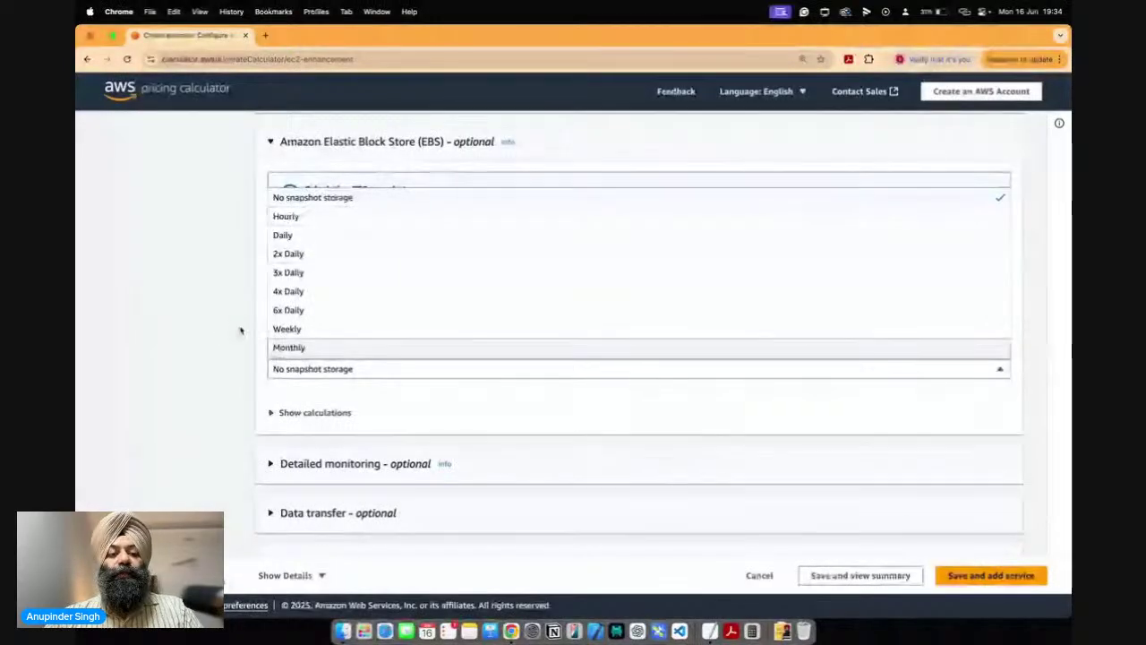
{"action": "left_click", "coordinate": [287, 329]}
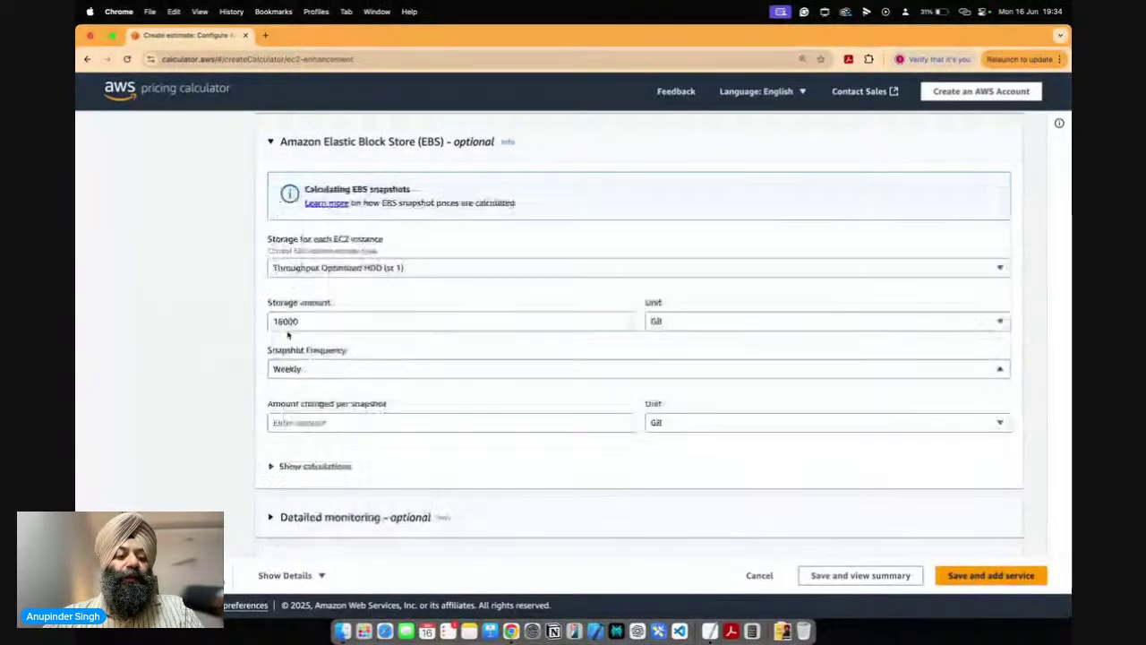
{"action": "scroll", "coordinate": [348, 322], "scroll_direction": "down", "scroll_amount": 3}
{"action": "left_click", "coordinate": [349, 314]}
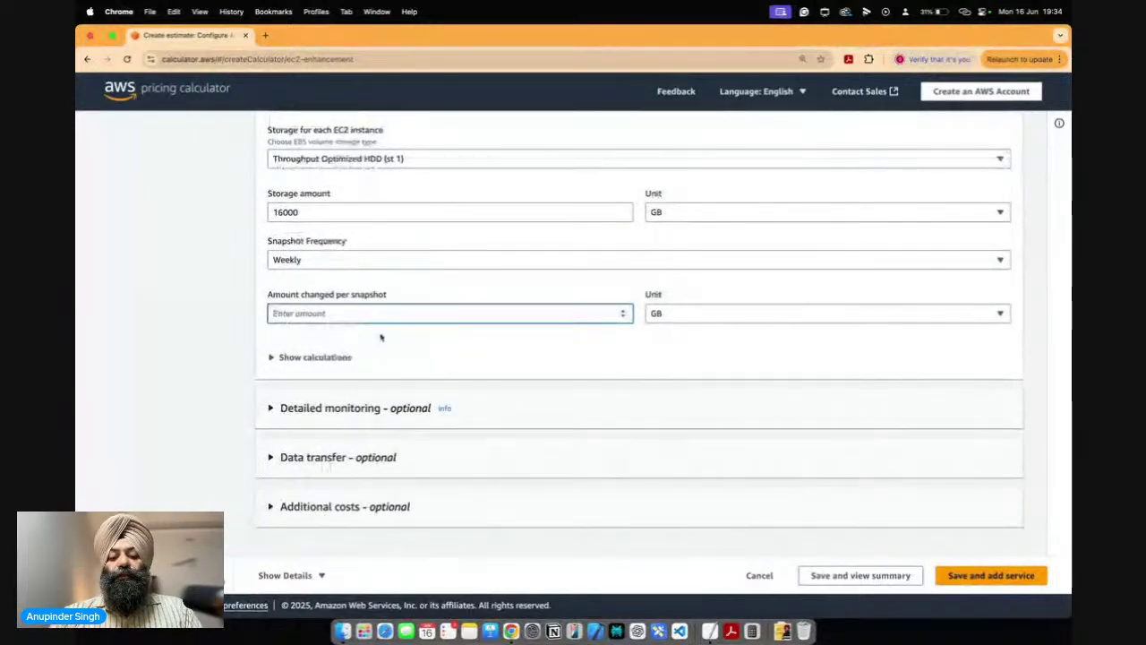
{"action": "type", "text": "300"}
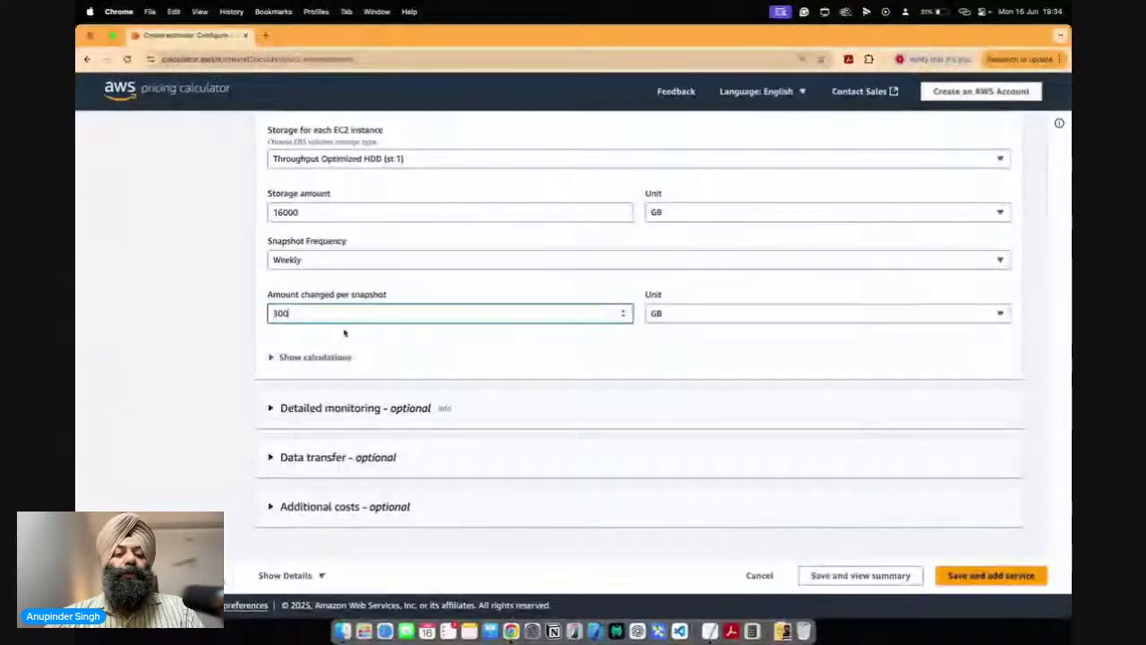
{"action": "left_click", "coordinate": [255, 328]}
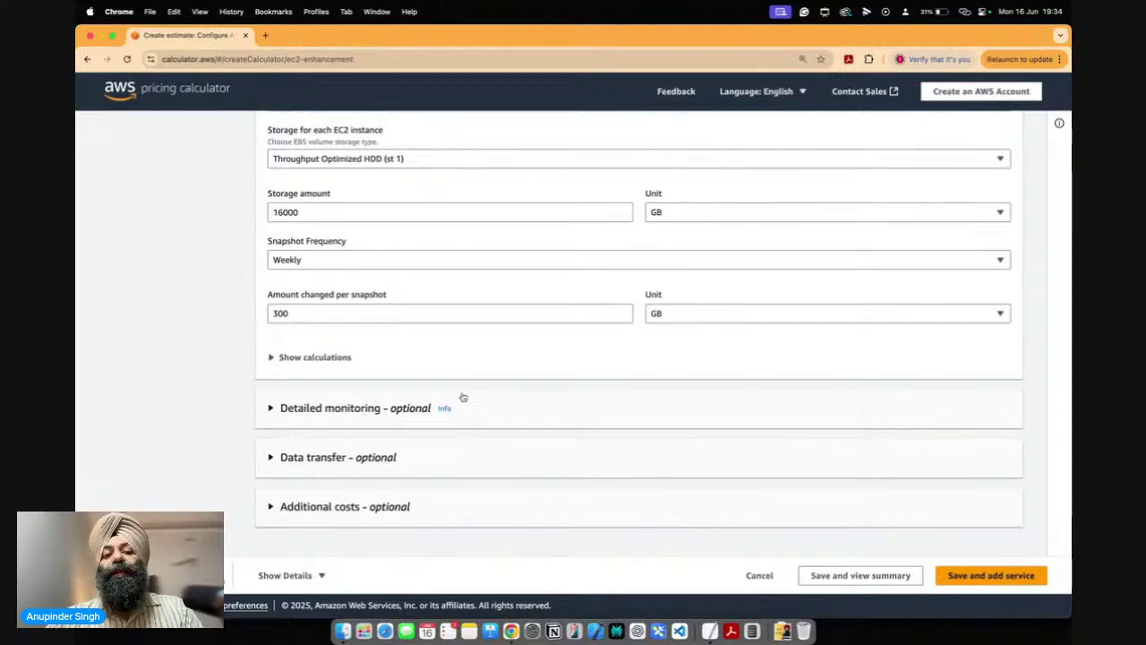
{"action": "left_click", "coordinate": [304, 313]}
{"action": "left_click", "coordinate": [243, 314]}
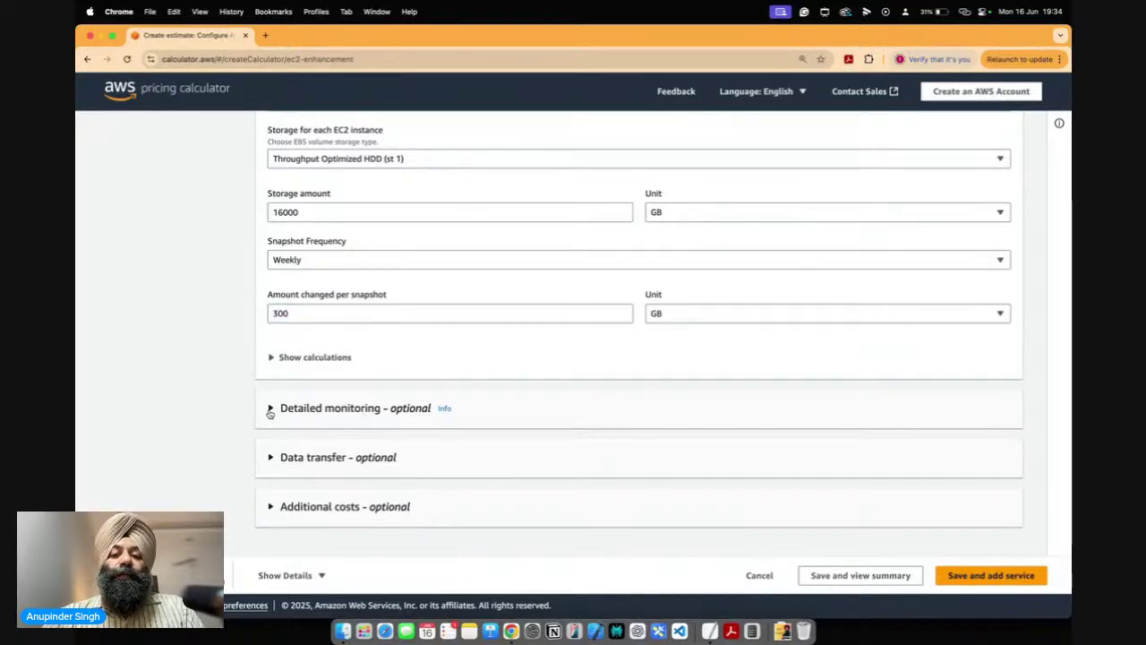
Enable detailed monitoring for the instance and display the calculations of its metrics cost.
{"action": "left_click", "coordinate": [272, 407]}
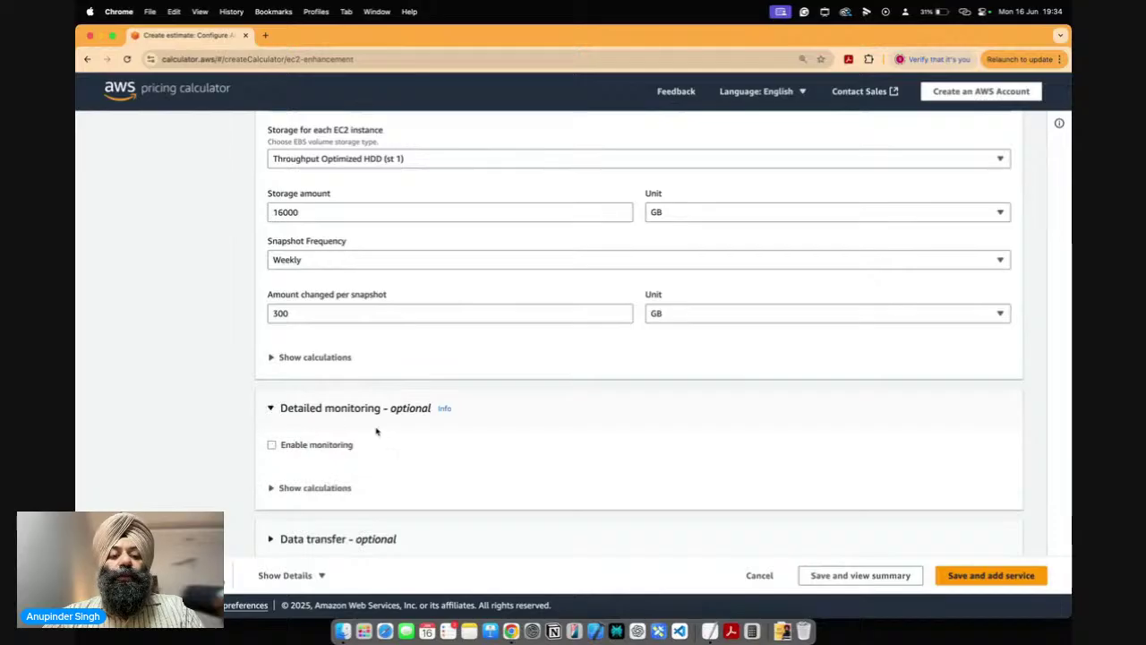
{"action": "scroll", "coordinate": [372, 432], "scroll_direction": "down", "scroll_amount": 2}
{"action": "left_click", "coordinate": [272, 364]}
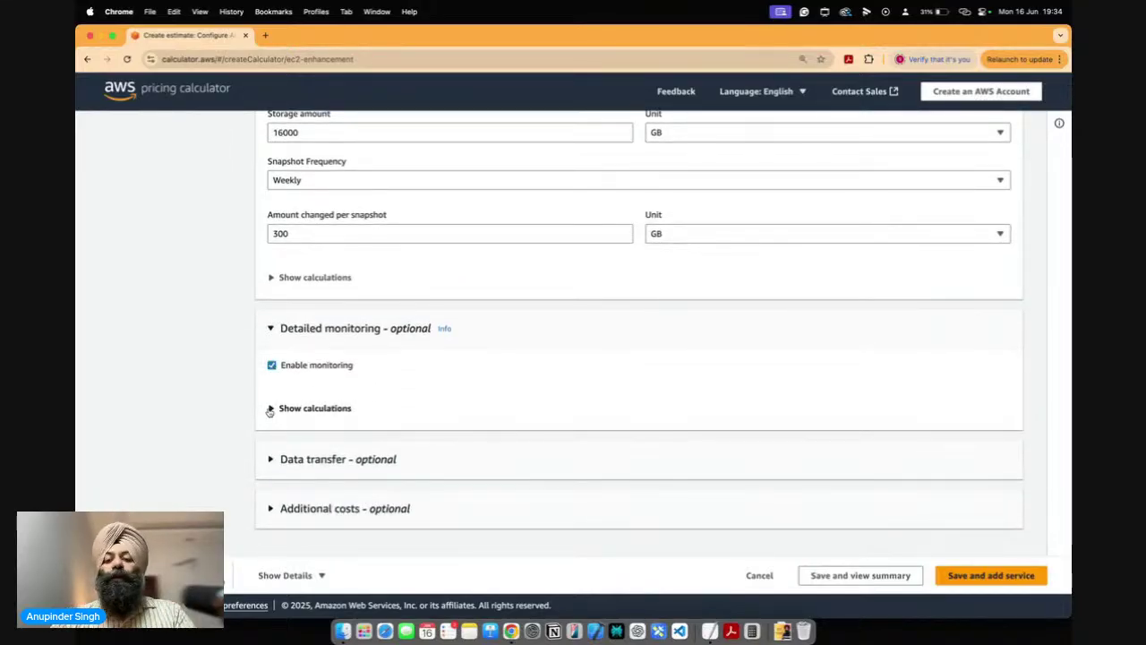
{"action": "left_click", "coordinate": [270, 411]}
{"action": "left_click_drag", "start_coordinate": [318, 431], "coordinate": [361, 469]}
{"action": "left_click", "coordinate": [361, 470]}
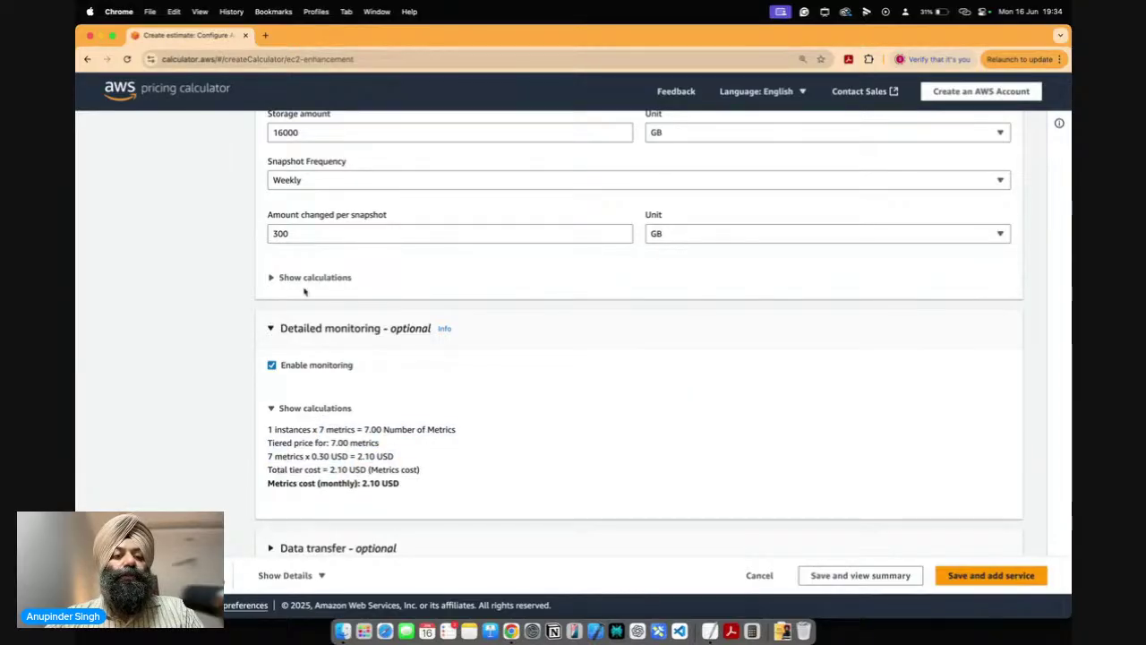
Expand the data transfer settings and set the inbound transfer from Internet (free) to 1600 TB per month.
{"action": "scroll", "coordinate": [342, 394], "scroll_direction": "down", "scroll_amount": 3}
{"action": "left_click", "coordinate": [270, 396]}
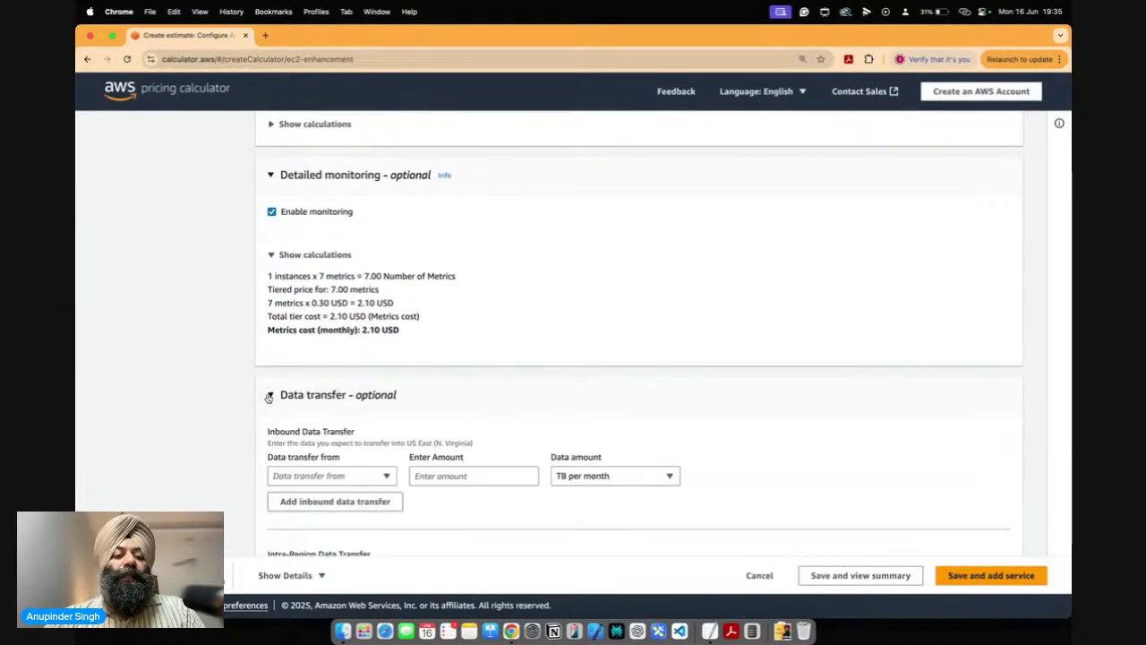
{"action": "scroll", "coordinate": [358, 433], "scroll_direction": "down", "scroll_amount": 2}
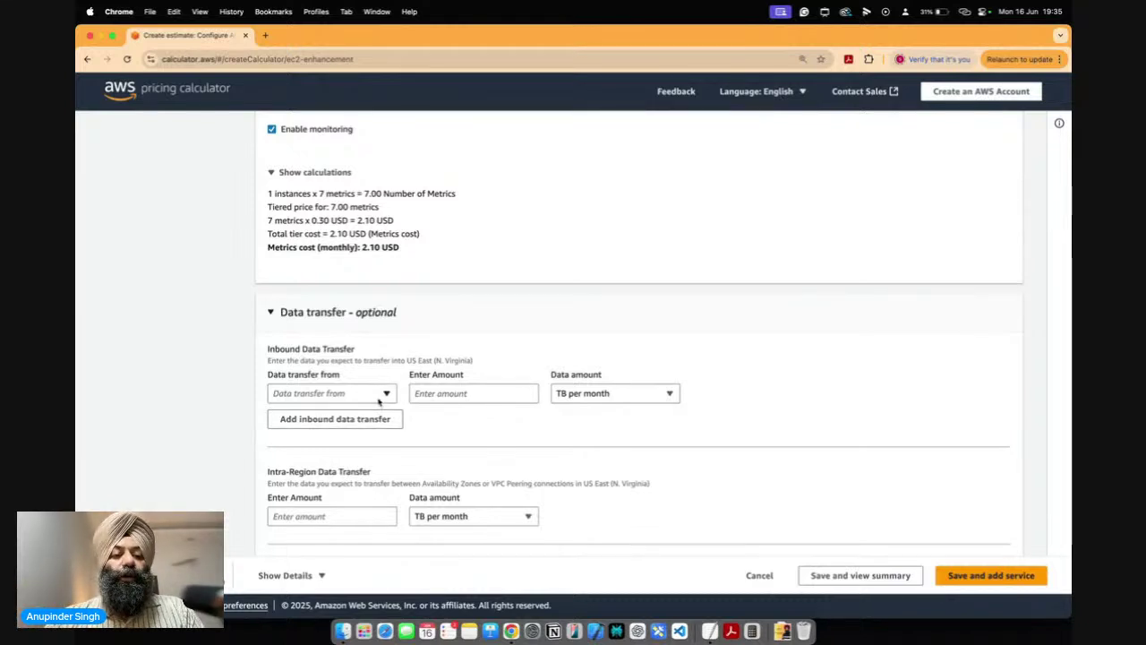
{"action": "left_click", "coordinate": [378, 400]}
{"action": "left_click", "coordinate": [350, 412]}
{"action": "left_click", "coordinate": [526, 394]}
{"action": "type", "text": "160000"}
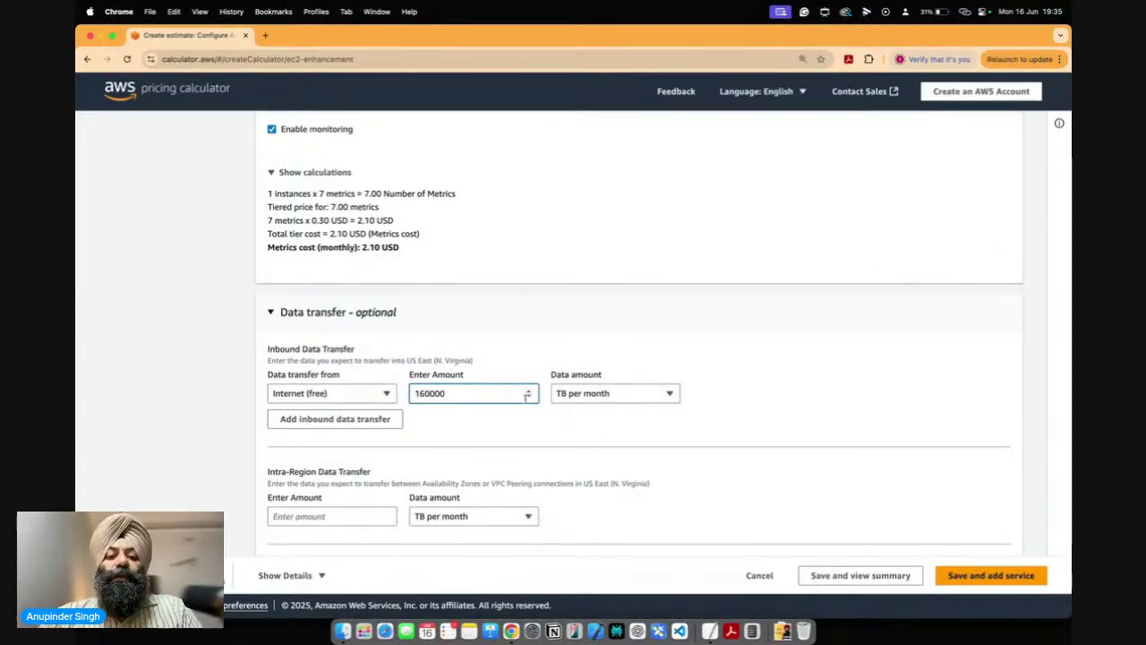
{"action": "key", "text": "BackSpace"}
{"action": "key", "text": "BackSpace"}
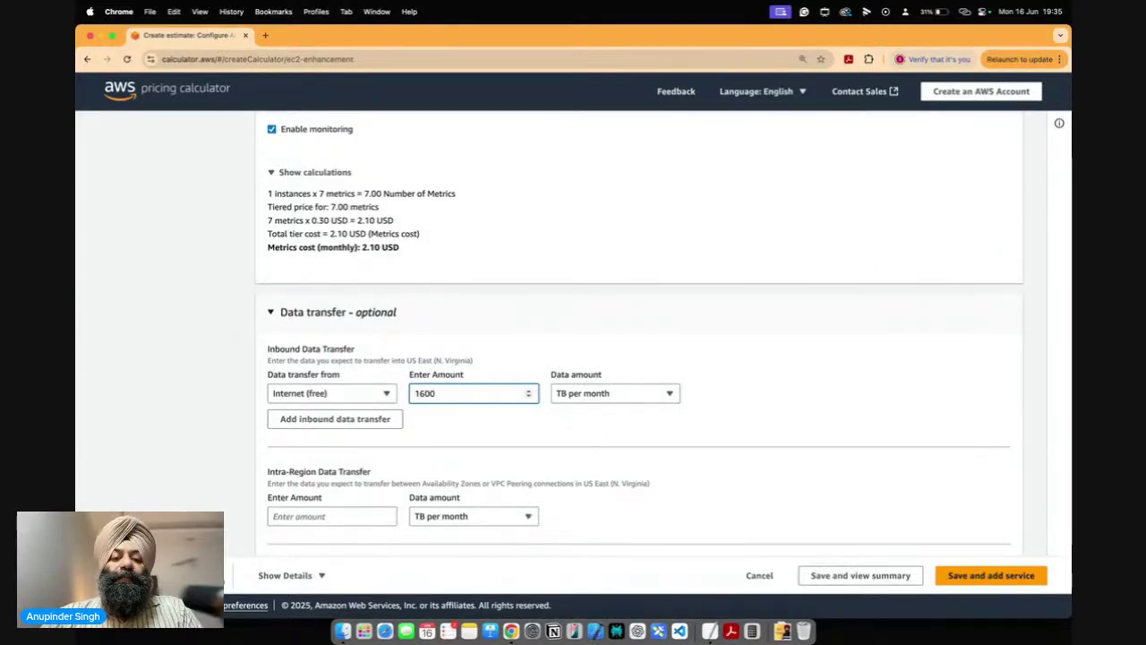
{"action": "left_click", "coordinate": [663, 348]}
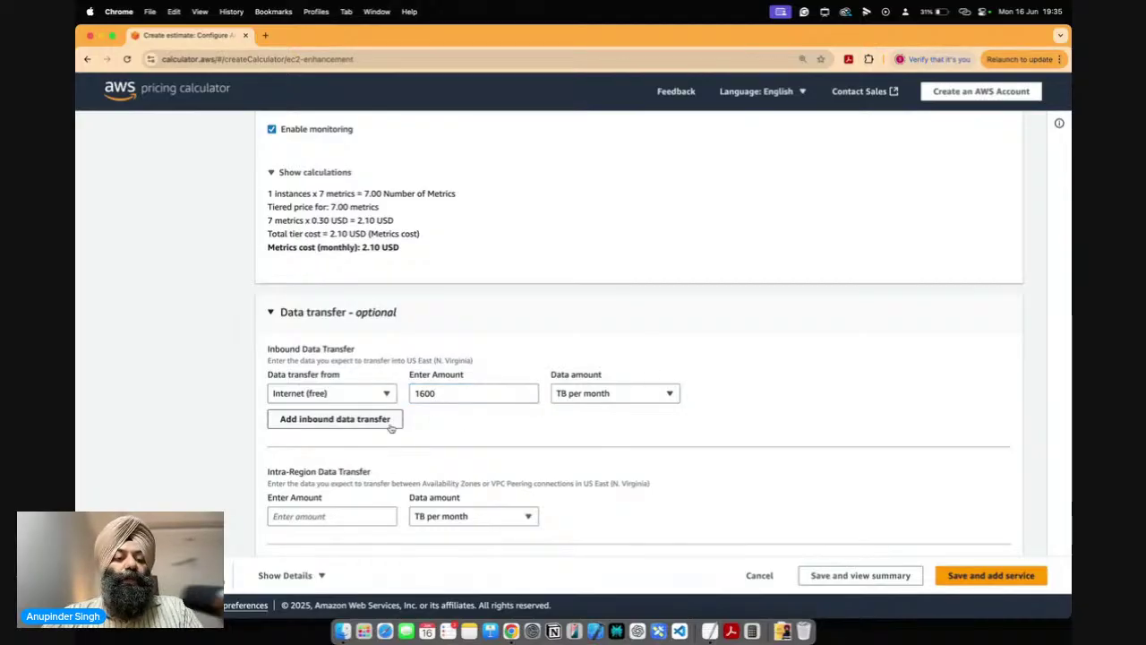
Set the intra-region data transfer to 1600 TB per month.
{"action": "left_click", "coordinate": [321, 518]}
{"action": "scroll", "coordinate": [389, 481], "scroll_direction": "down", "scroll_amount": 1}
{"action": "type", "text": "1600"}
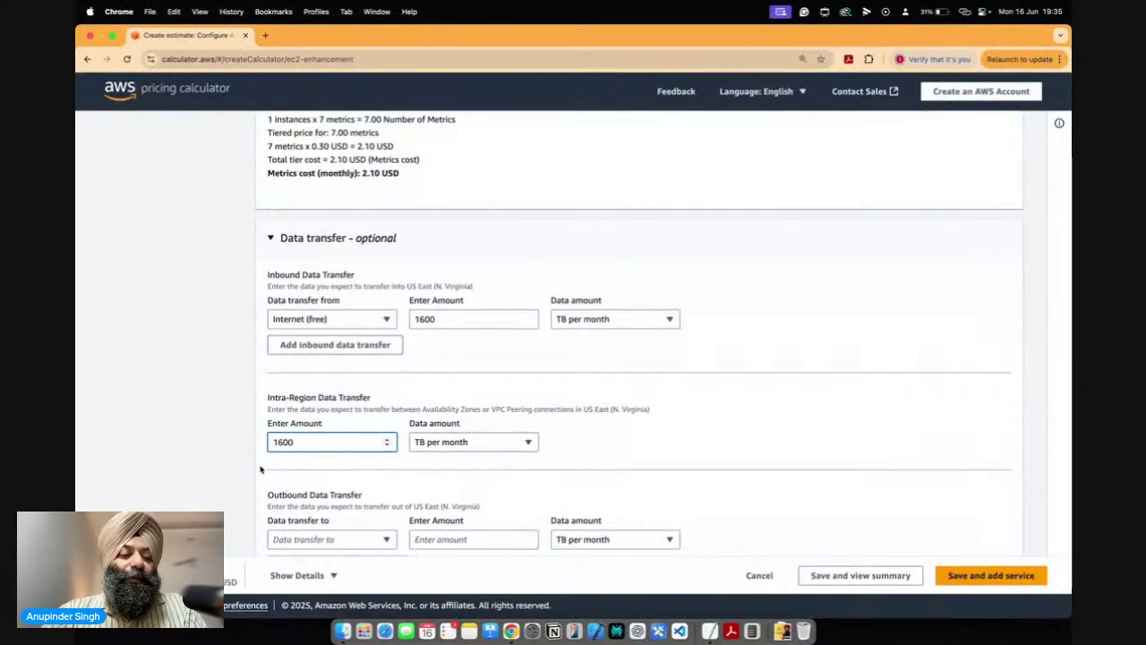
{"action": "left_click", "coordinate": [395, 473]}
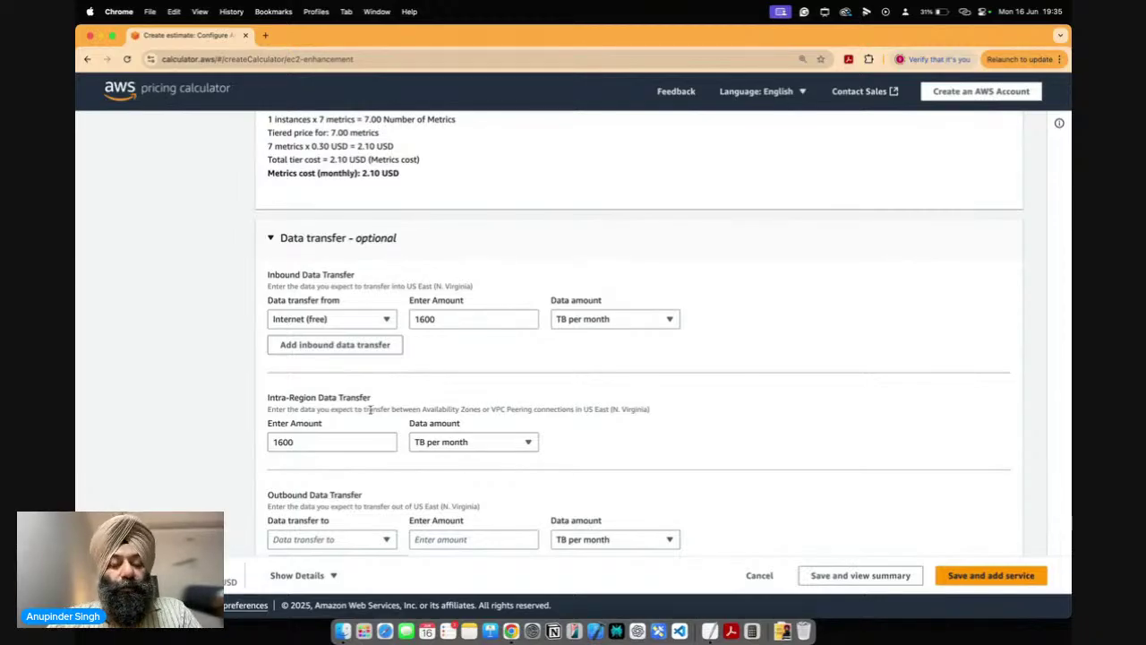
Set the outbound data transfer destination to Internet with an amount of 100 TB per month.
{"action": "scroll", "coordinate": [370, 409], "scroll_direction": "down", "scroll_amount": 3}
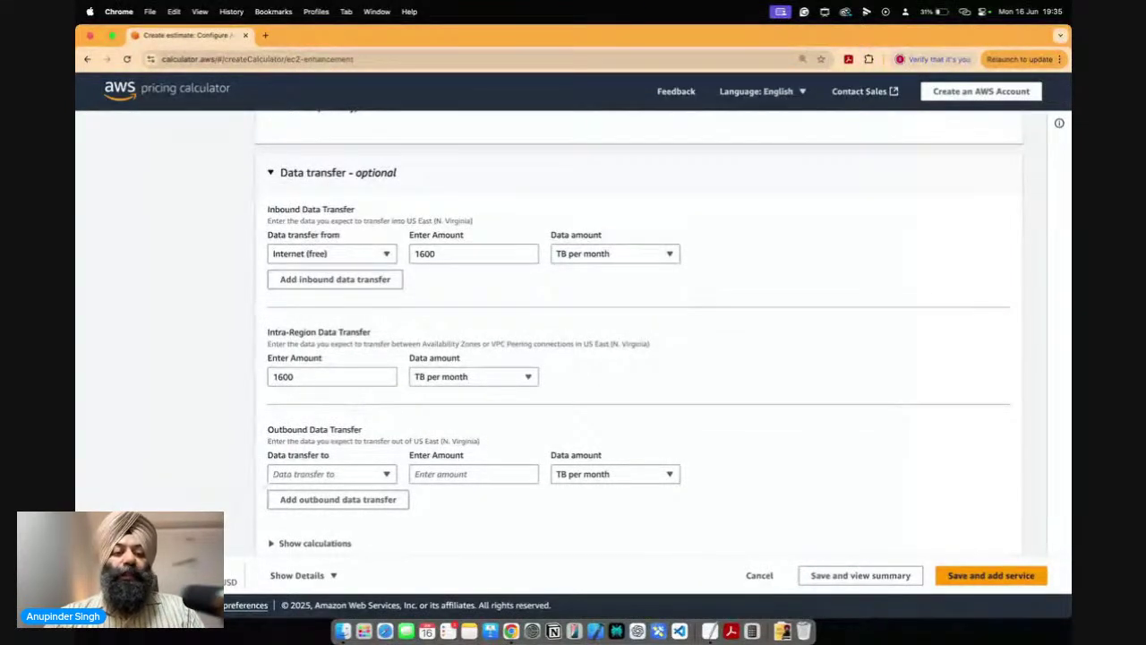
{"action": "scroll", "coordinate": [300, 434], "scroll_direction": "down", "scroll_amount": 1}
{"action": "scroll", "coordinate": [300, 433], "scroll_direction": "down", "scroll_amount": 2}
{"action": "left_click", "coordinate": [301, 439]}
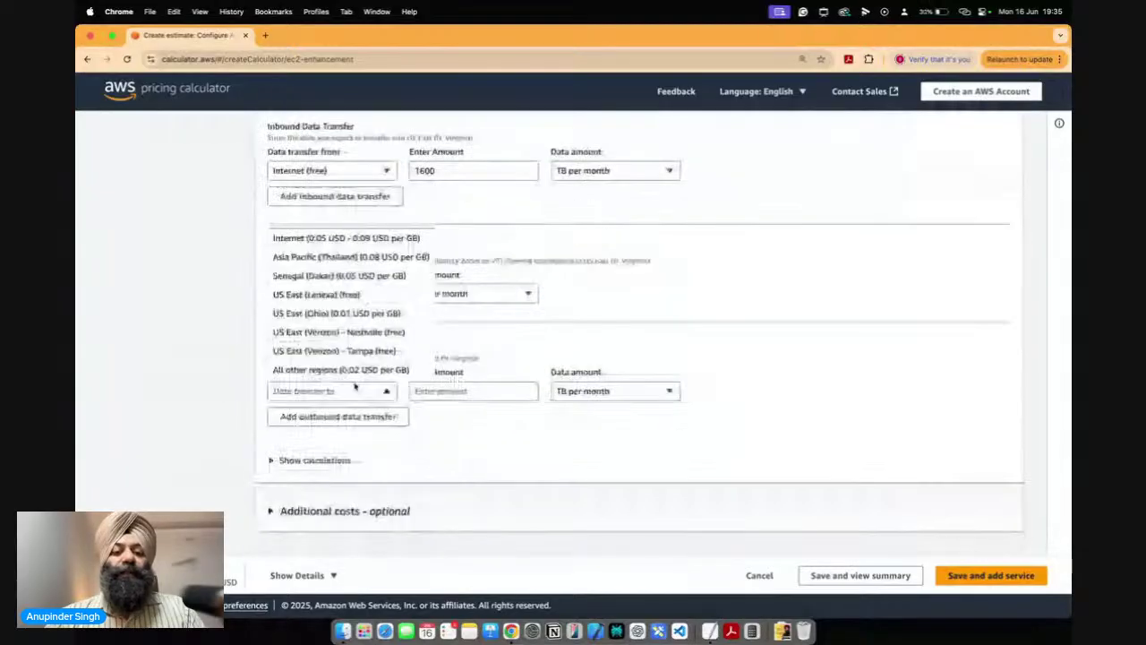
{"action": "left_click", "coordinate": [309, 235]}
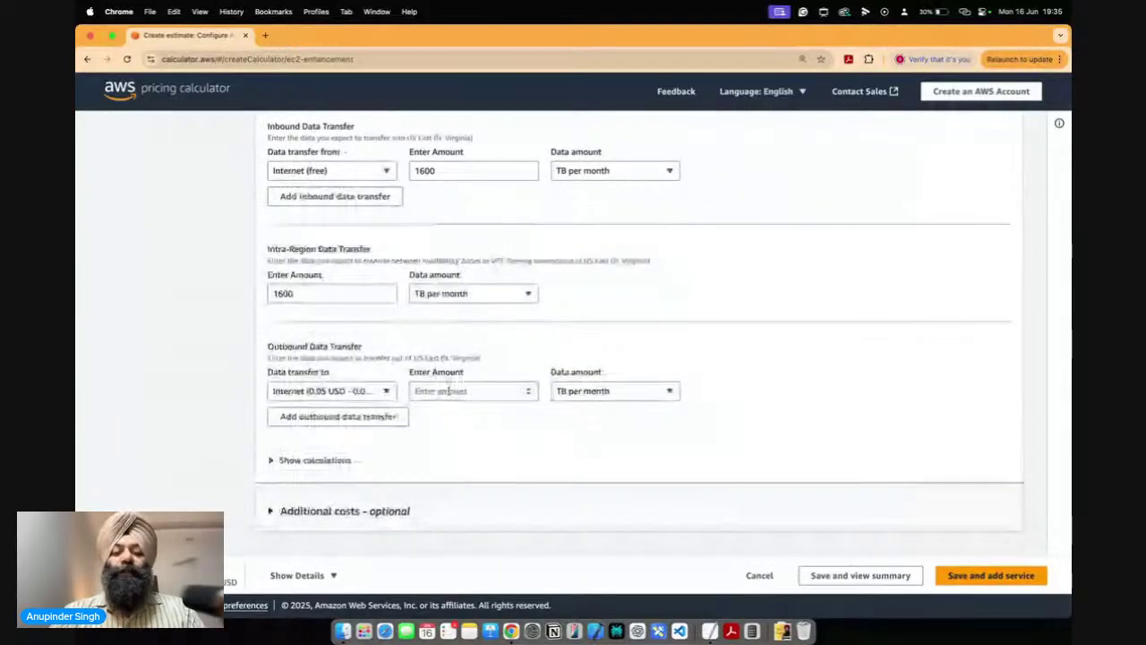
{"action": "left_click", "coordinate": [447, 390]}
{"action": "type", "text": "100"}
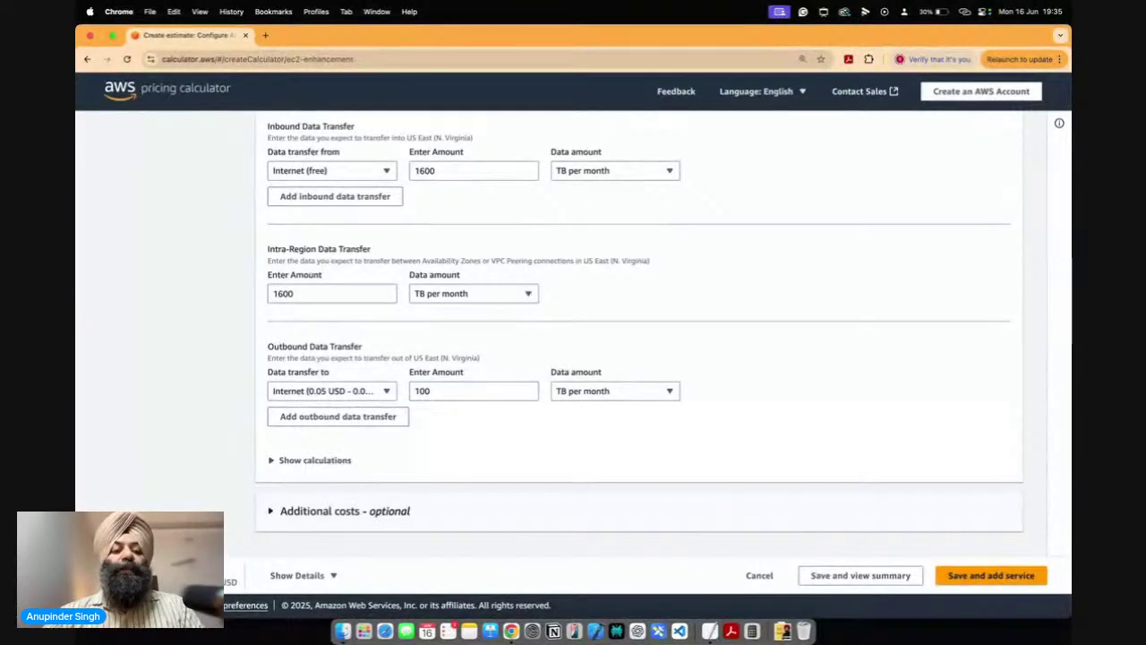
Expand the additional costs section, and return to the payment options to select EC2 Instance Savings Plans.
{"action": "left_click", "coordinate": [345, 510]}
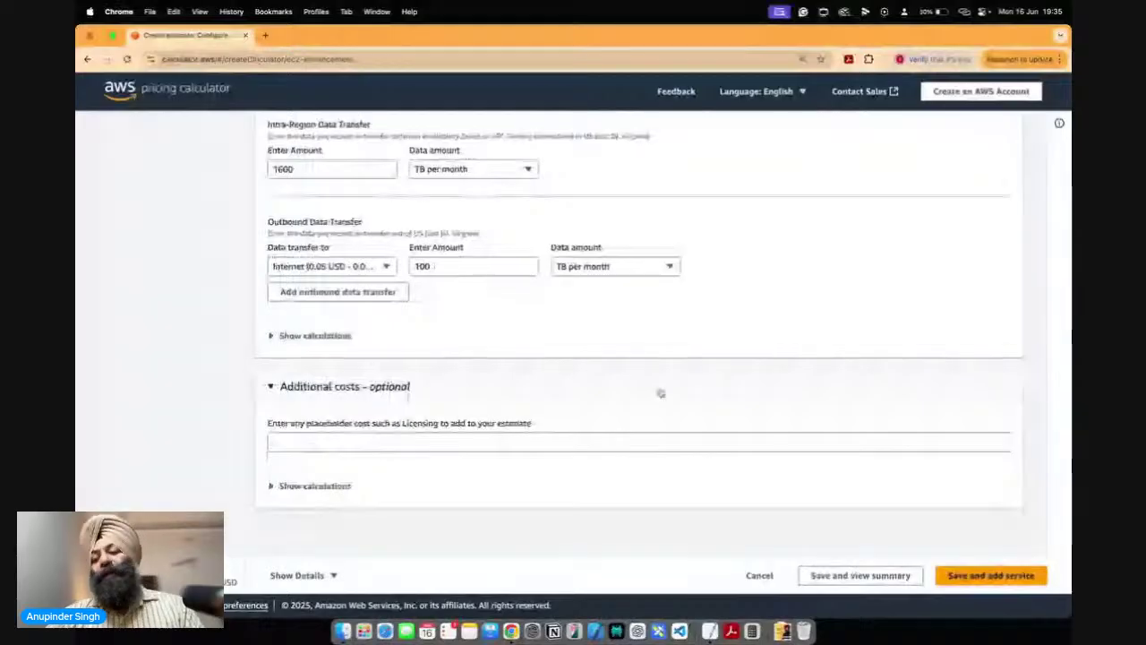
{"action": "scroll", "coordinate": [582, 333], "scroll_direction": "up", "scroll_amount": 1}
{"action": "scroll", "coordinate": [583, 337], "scroll_direction": "up", "scroll_amount": 15}
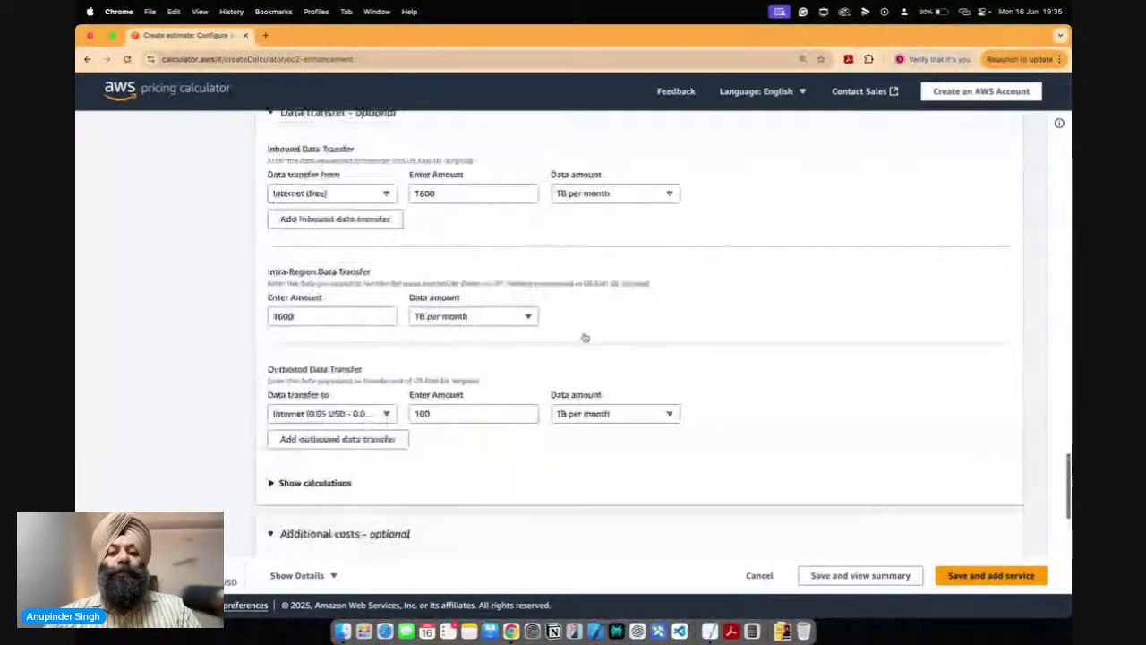
{"action": "scroll", "coordinate": [584, 337], "scroll_direction": "up", "scroll_amount": 12}
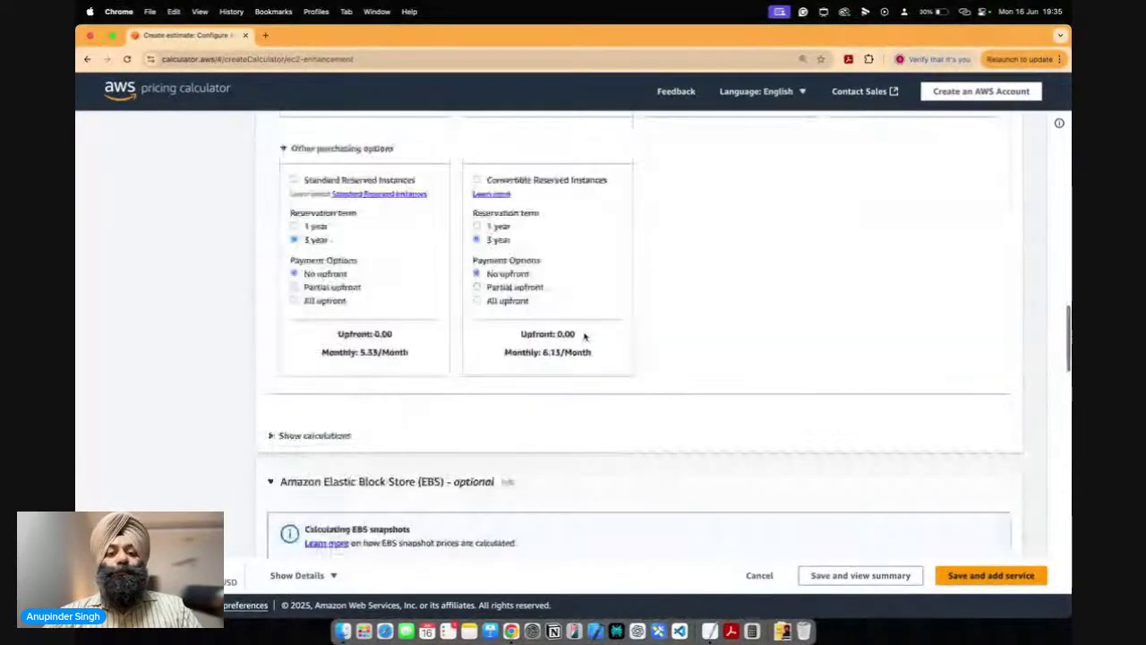
{"action": "scroll", "coordinate": [584, 337], "scroll_direction": "up", "scroll_amount": 2}
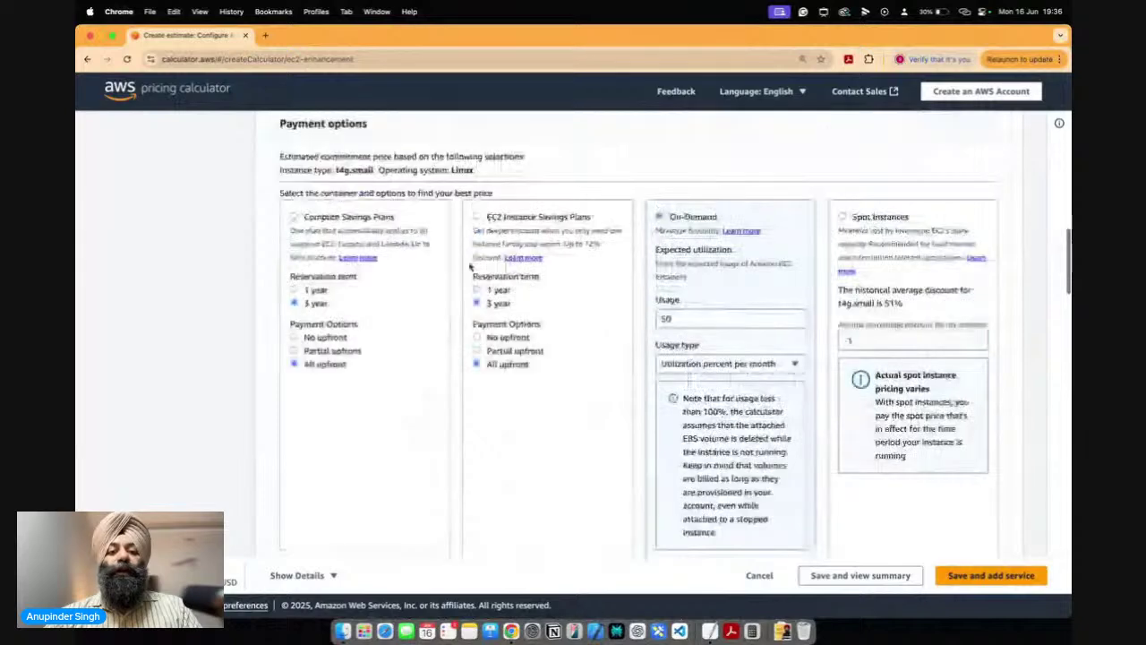
{"action": "left_click", "coordinate": [475, 228]}
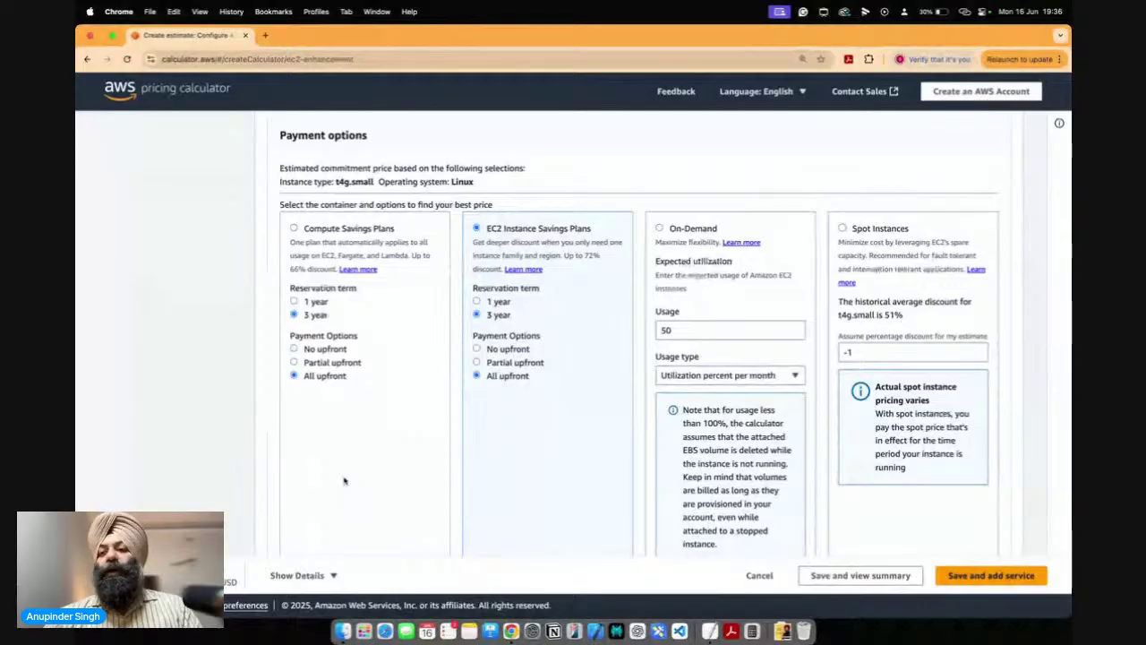
Review the EC2 configuration, then save it to the estimate and open the summary.
{"action": "scroll", "coordinate": [344, 481], "scroll_direction": "down", "scroll_amount": 20}
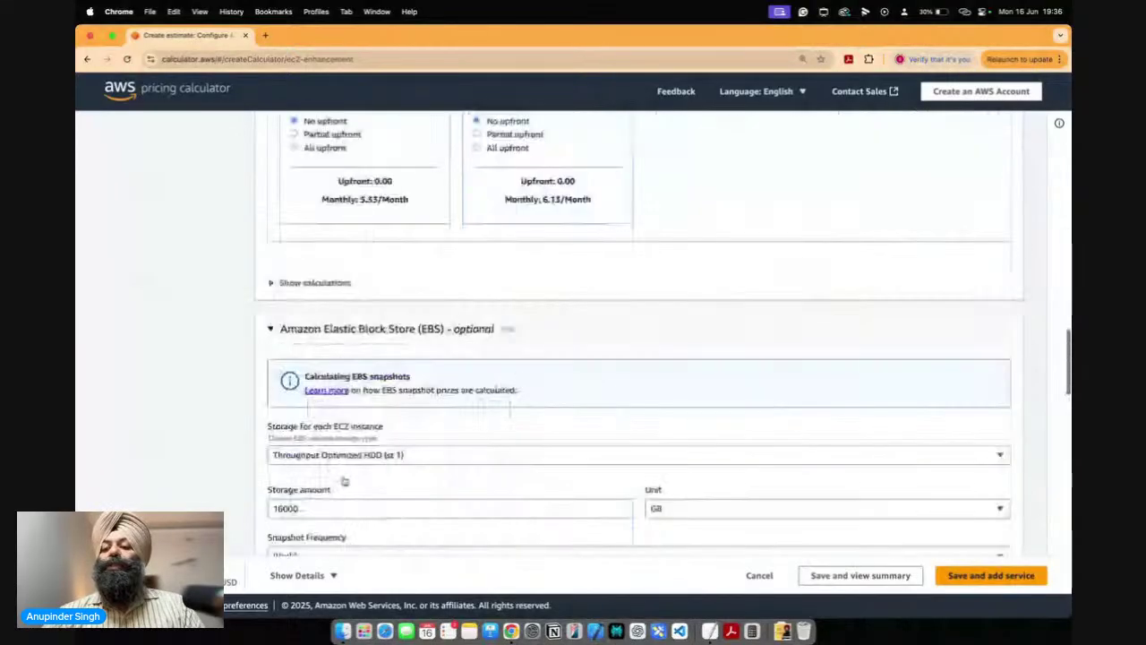
{"action": "scroll", "coordinate": [344, 481], "scroll_direction": "down", "scroll_amount": 5}
{"action": "scroll", "coordinate": [344, 481], "scroll_direction": "up", "scroll_amount": 15}
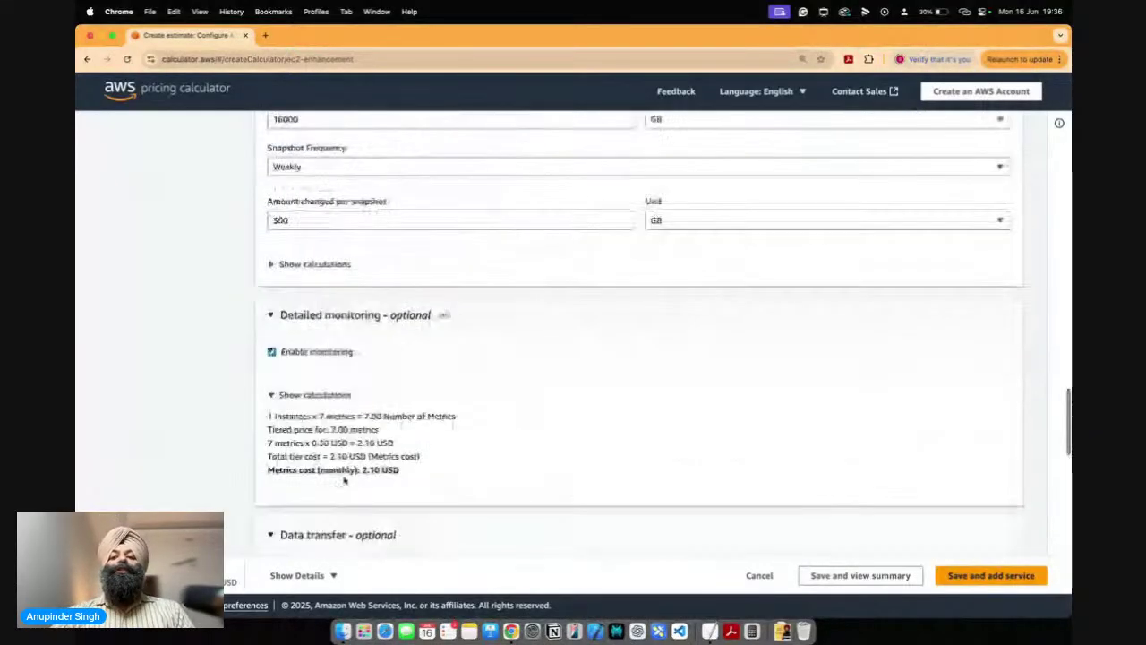
{"action": "scroll", "coordinate": [343, 481], "scroll_direction": "up", "scroll_amount": 15}
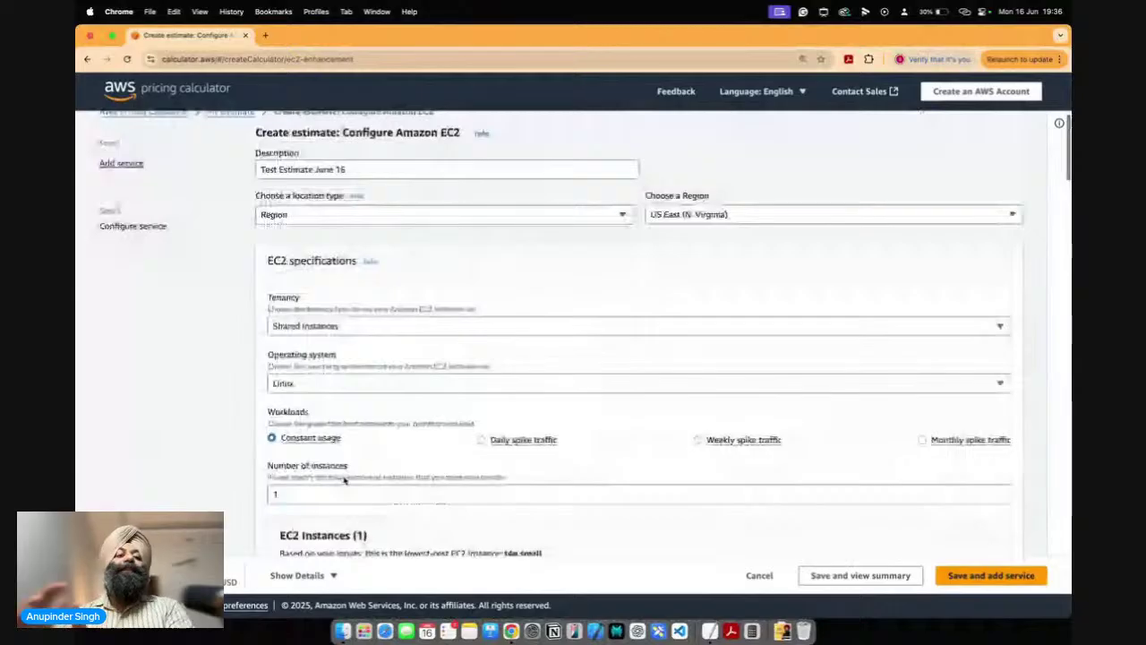
{"action": "scroll", "coordinate": [344, 481], "scroll_direction": "up", "scroll_amount": 2}
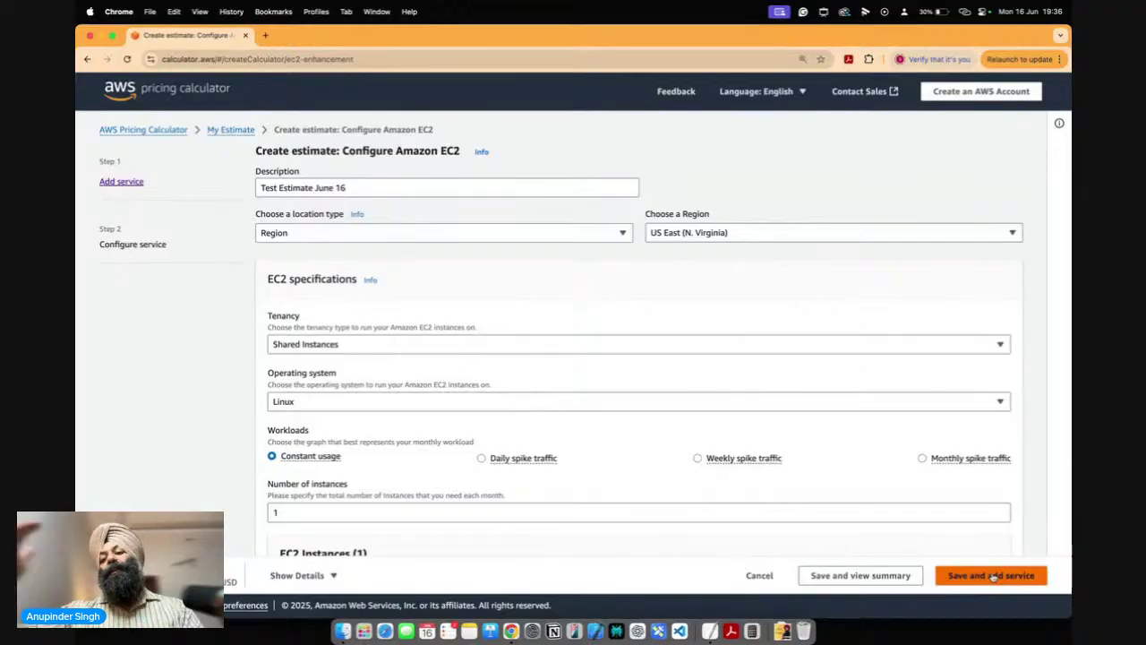
{"action": "left_click", "coordinate": [861, 576]}
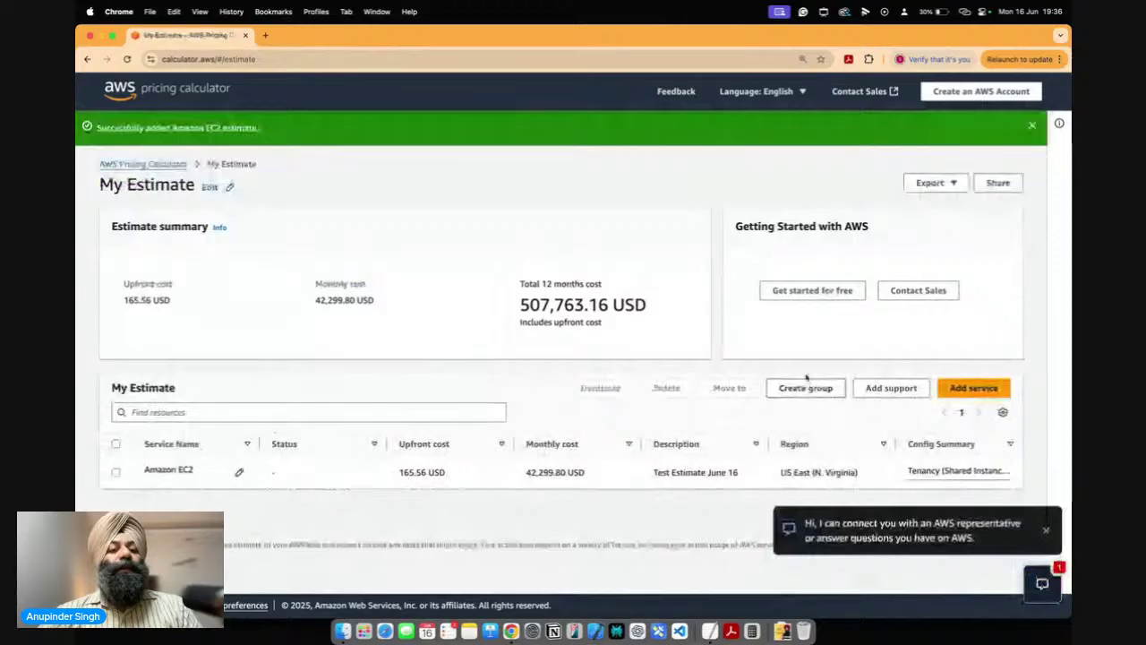
Examine the total 12 months cost in the estimate summary.
{"action": "left_click_drag", "start_coordinate": [507, 255], "coordinate": [584, 321]}
{"action": "left_click_drag", "start_coordinate": [648, 322], "coordinate": [551, 283]}
{"action": "left_click", "coordinate": [551, 283]}
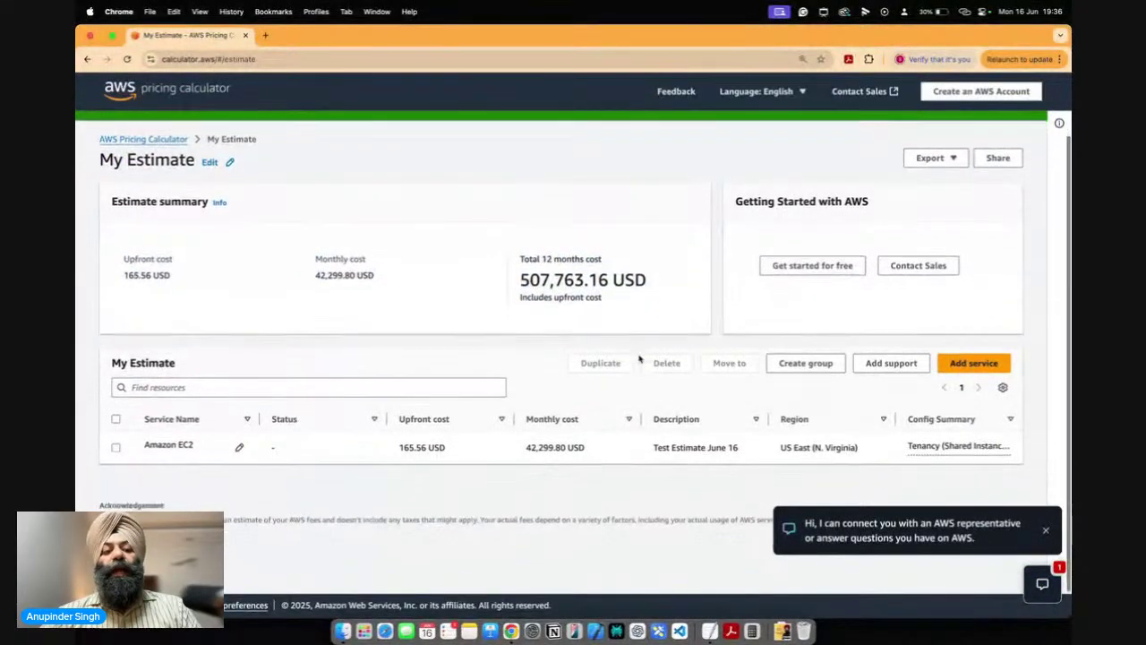
{"action": "left_click_drag", "start_coordinate": [521, 280], "coordinate": [608, 280]}
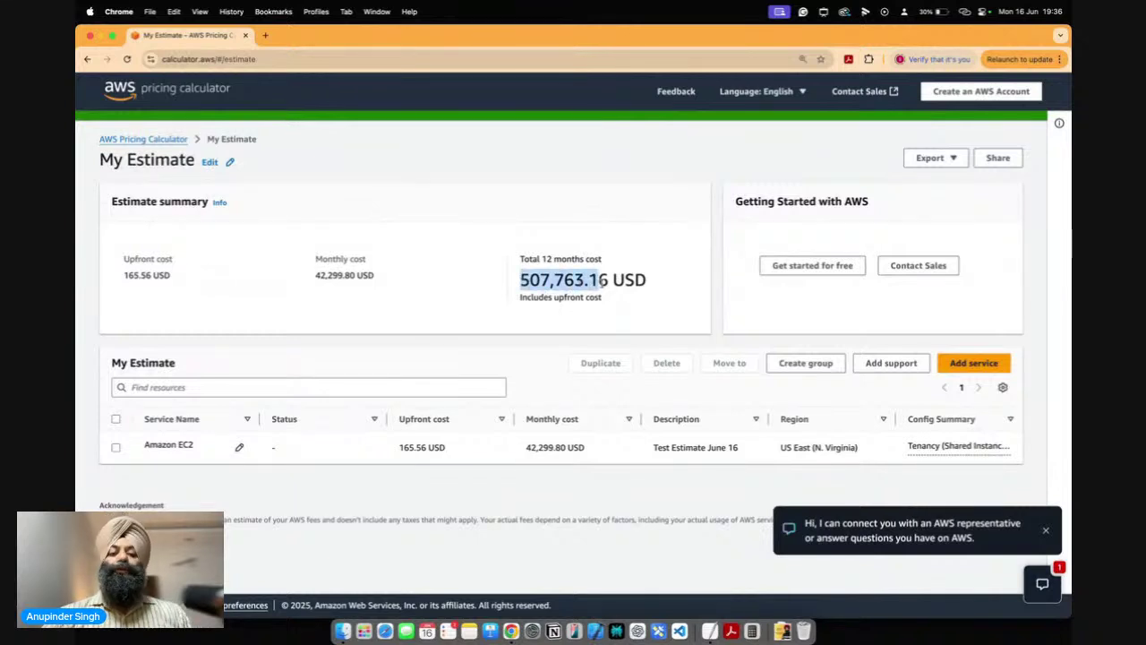
{"action": "left_click", "coordinate": [617, 280]}
{"action": "left_click_drag", "start_coordinate": [650, 291], "coordinate": [536, 257]}
{"action": "left_click", "coordinate": [536, 257]}
{"action": "left_click_drag", "start_coordinate": [615, 280], "coordinate": [520, 257]}
{"action": "left_click", "coordinate": [563, 248]}
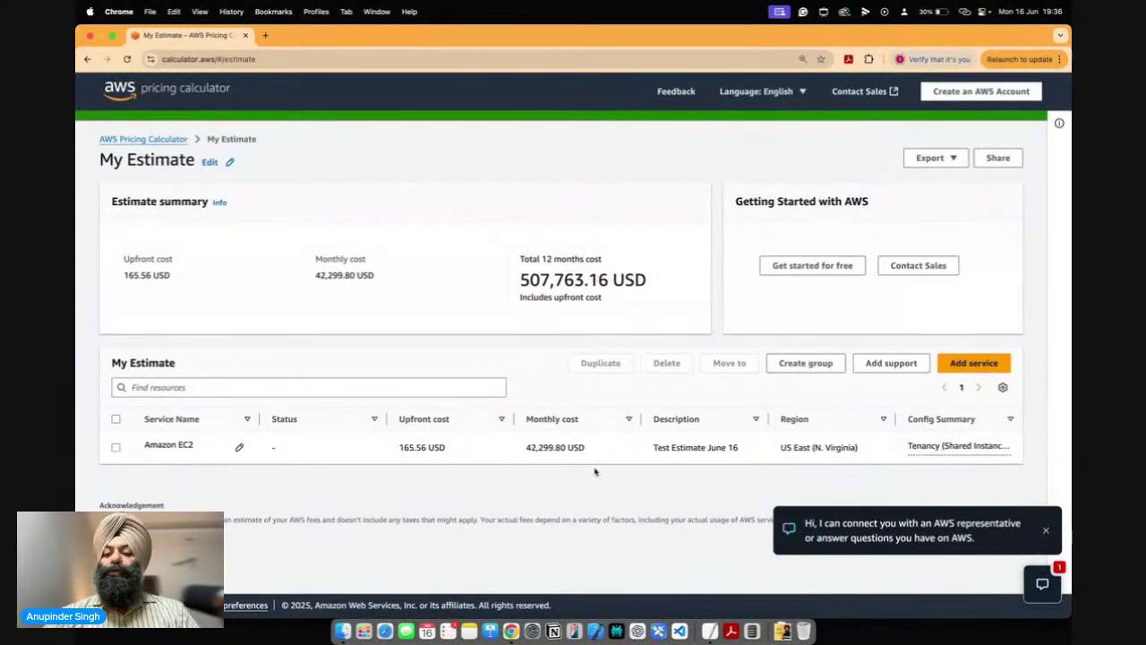
Add a service to the estimate by searching for s3 and configuring Amazon Simple Storage Service (S3).
{"action": "left_click", "coordinate": [975, 369]}
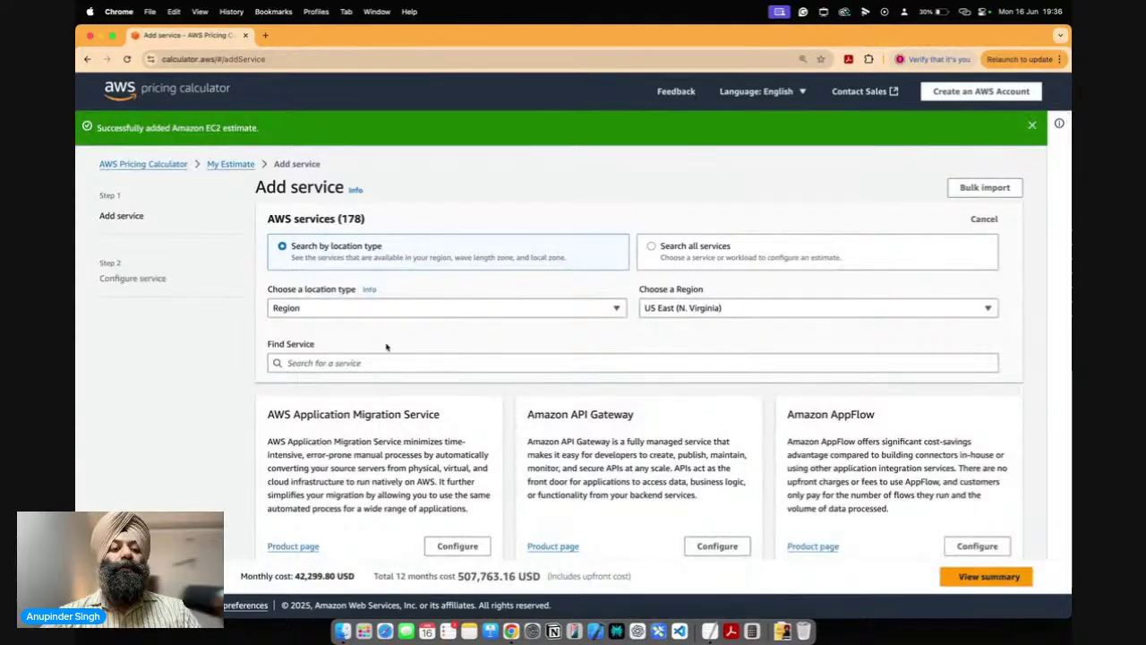
{"action": "left_click", "coordinate": [357, 367]}
{"action": "type", "text": "s3"}
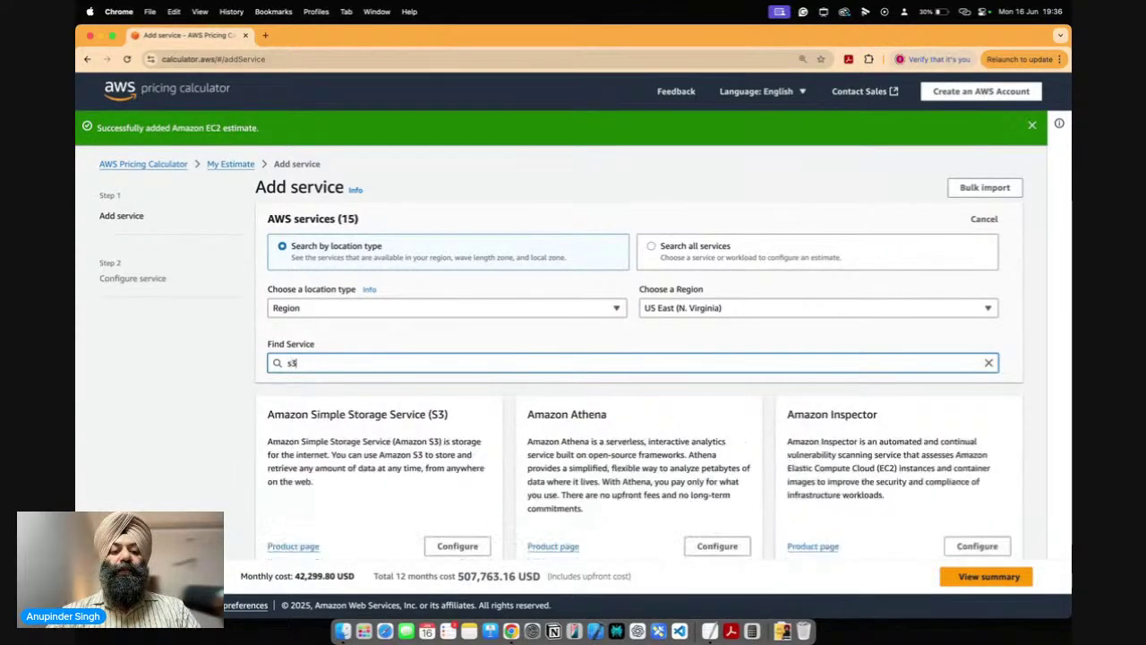
{"action": "left_click", "coordinate": [457, 546]}
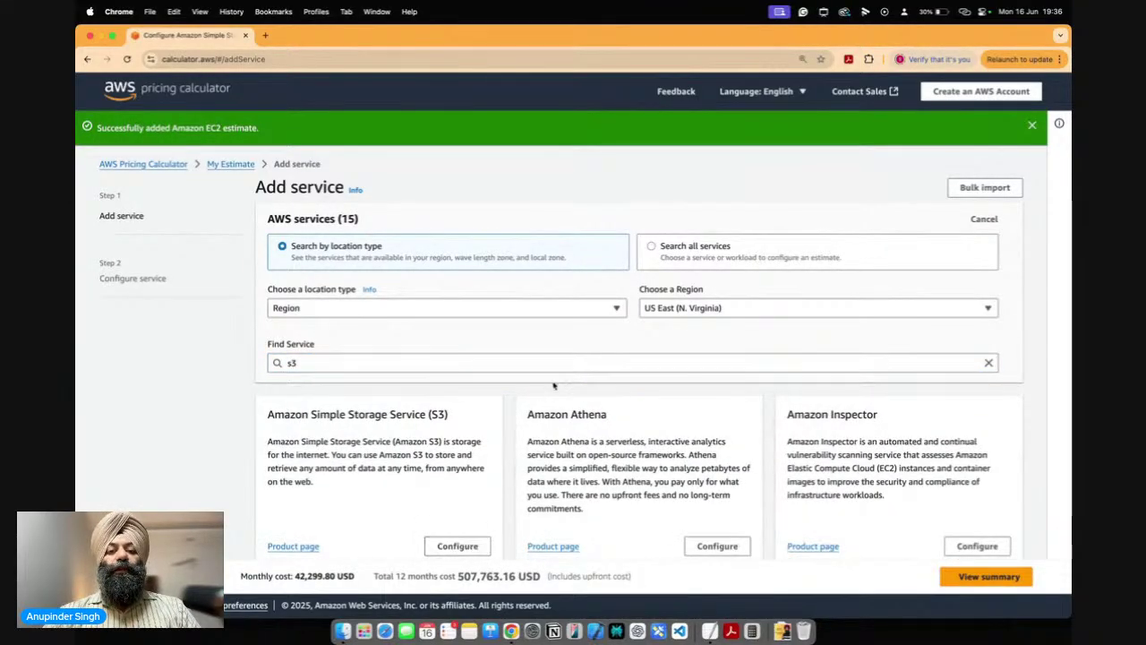
Set the S3 Standard storage to 100 GB per month and start editing the PUT, COPY, POST, LIST requests amount.
{"action": "scroll", "coordinate": [621, 339], "scroll_direction": "down", "scroll_amount": 2}
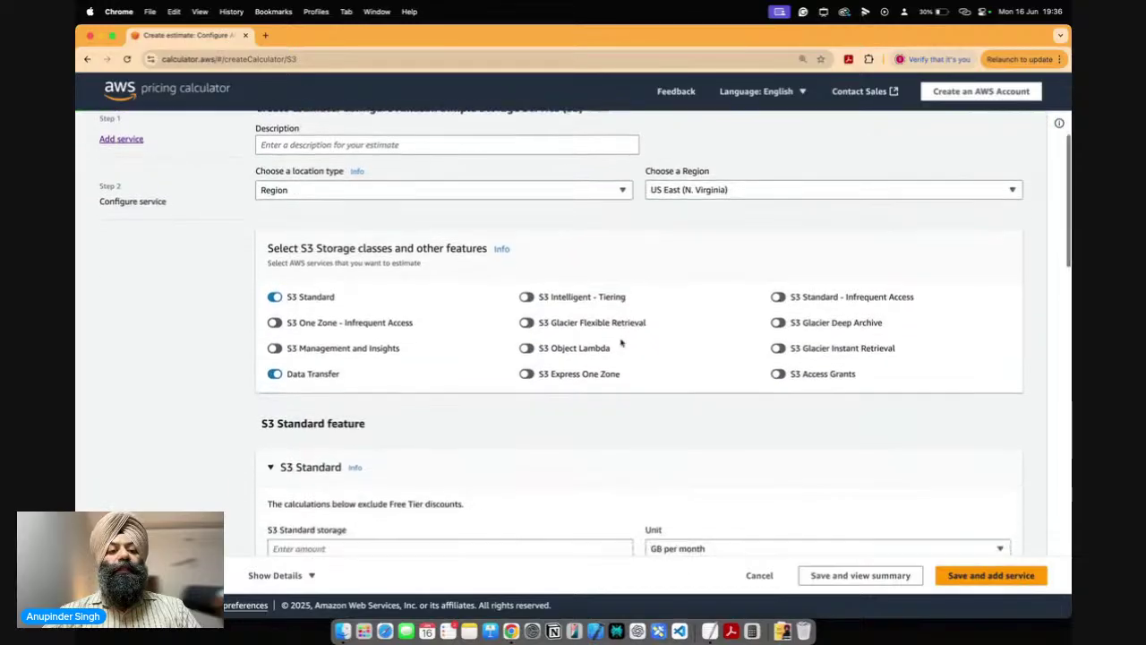
{"action": "scroll", "coordinate": [439, 383], "scroll_direction": "down", "scroll_amount": 3}
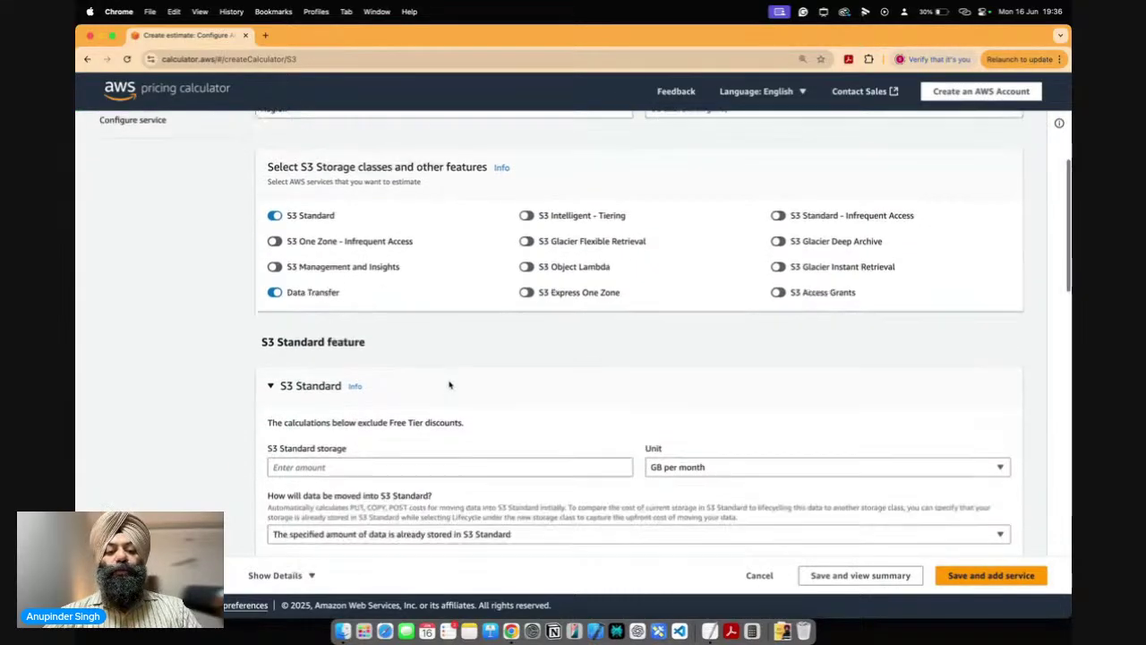
{"action": "type", "text": "100"}
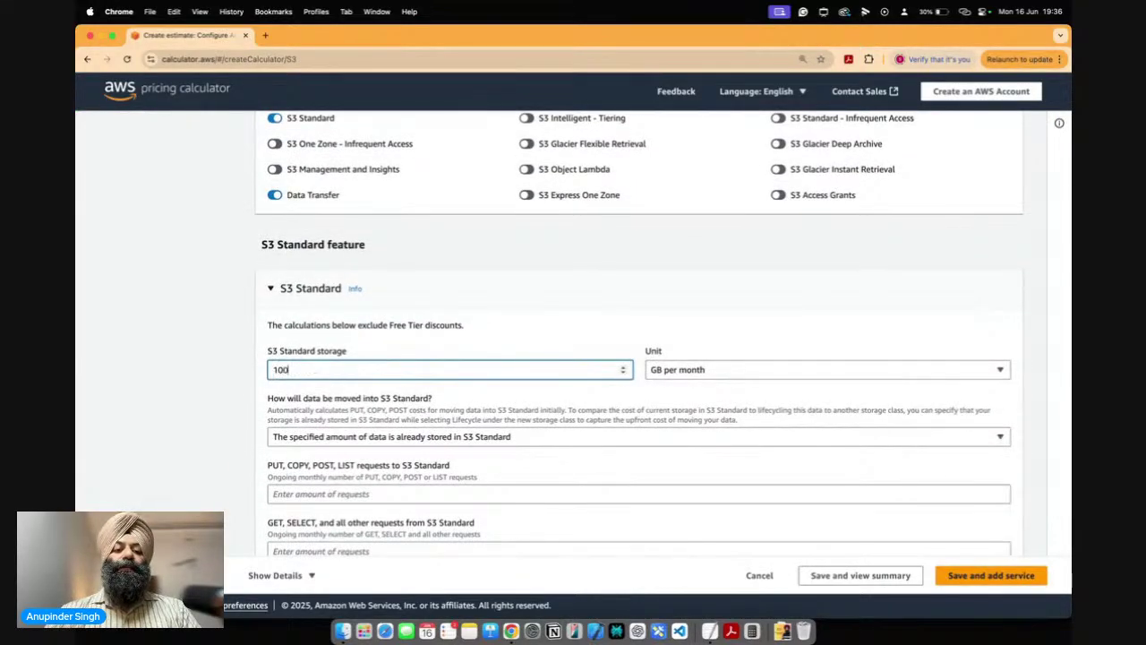
{"action": "scroll", "coordinate": [319, 451], "scroll_direction": "down", "scroll_amount": 2}
{"action": "left_click", "coordinate": [312, 403]}
{"action": "type", "text": "put"}
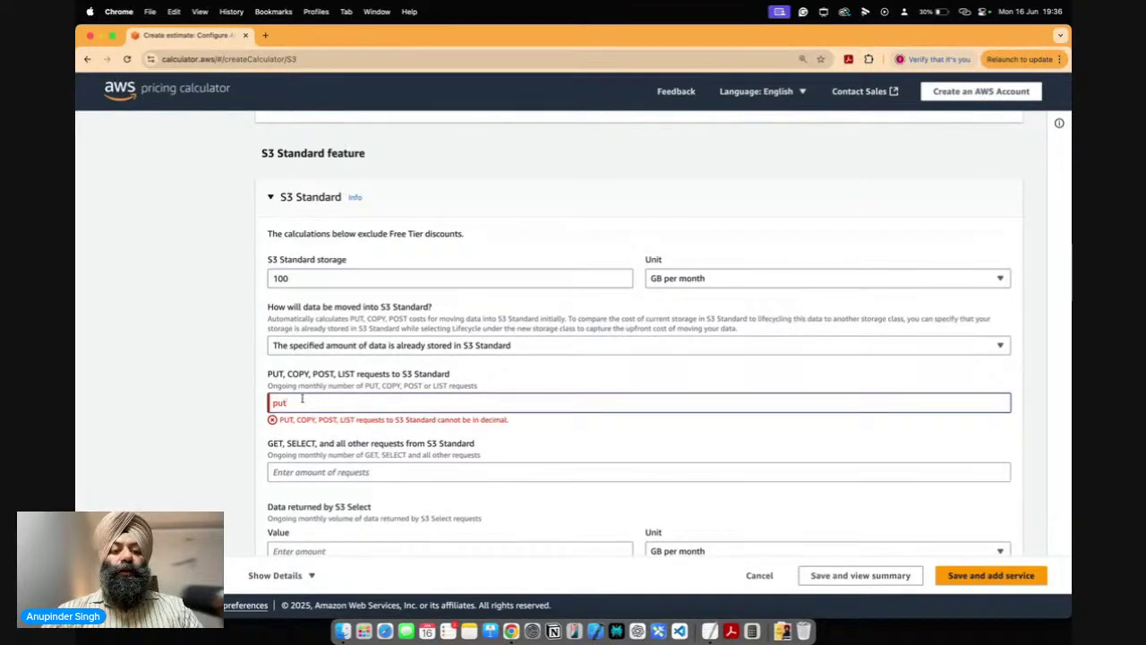
{"action": "key", "text": "BackSpace"}
{"action": "key", "text": "BackSpace"}
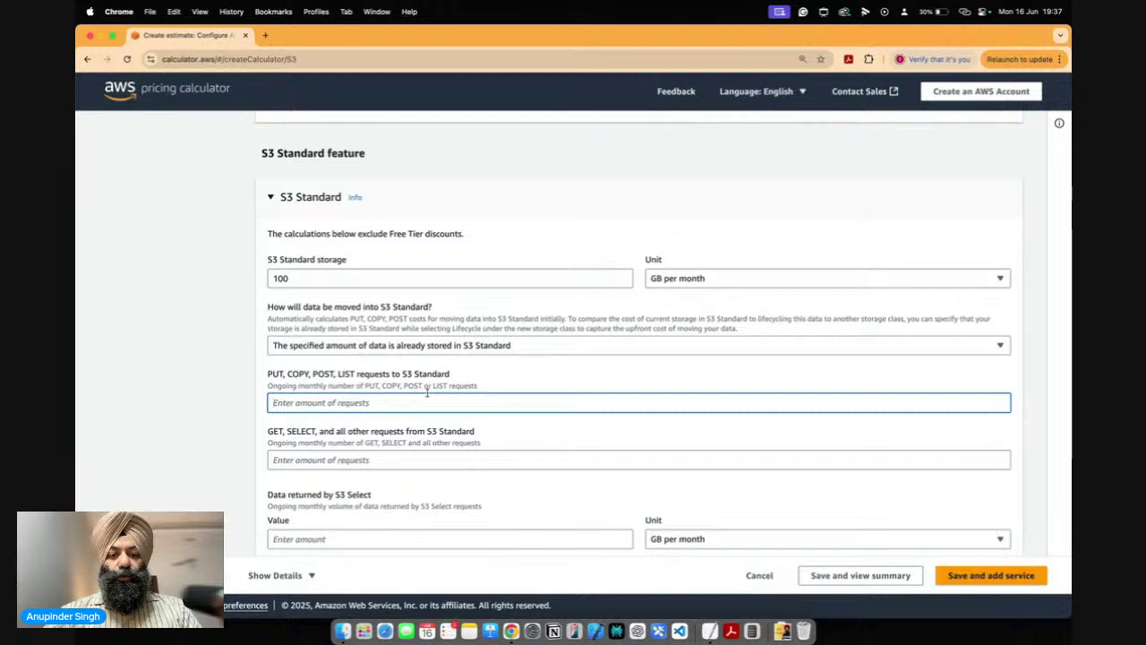
{"action": "type", "text": "lis"}
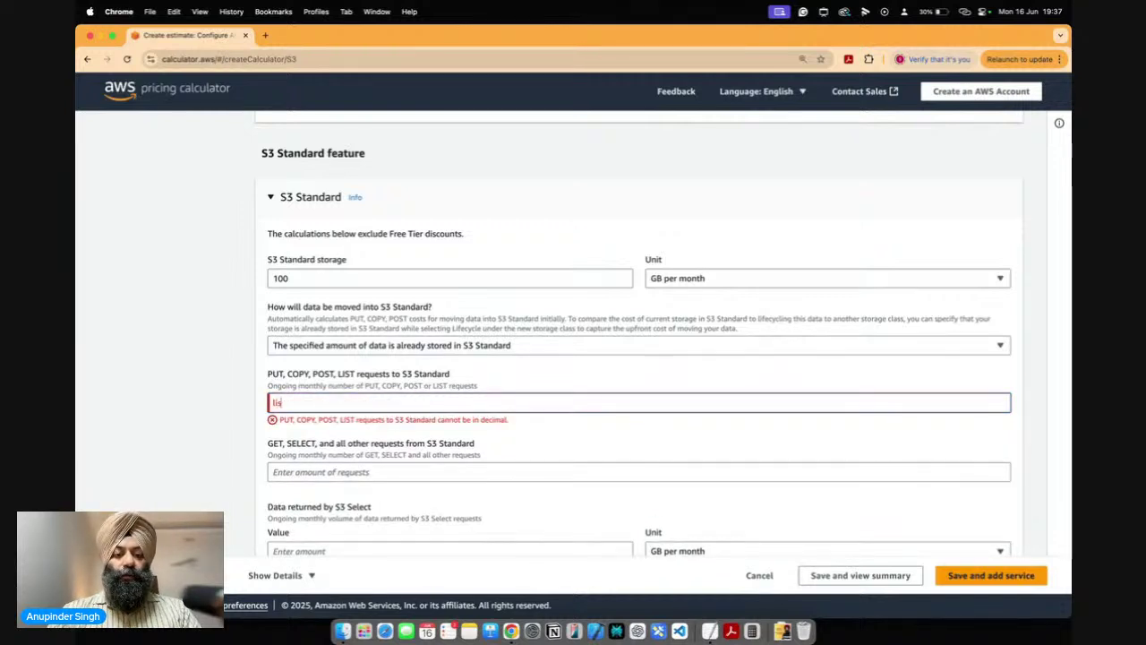
{"action": "key", "text": "BackSpace"}
{"action": "key", "text": "BackSpace"}
{"action": "key", "text": "BackSpace"}
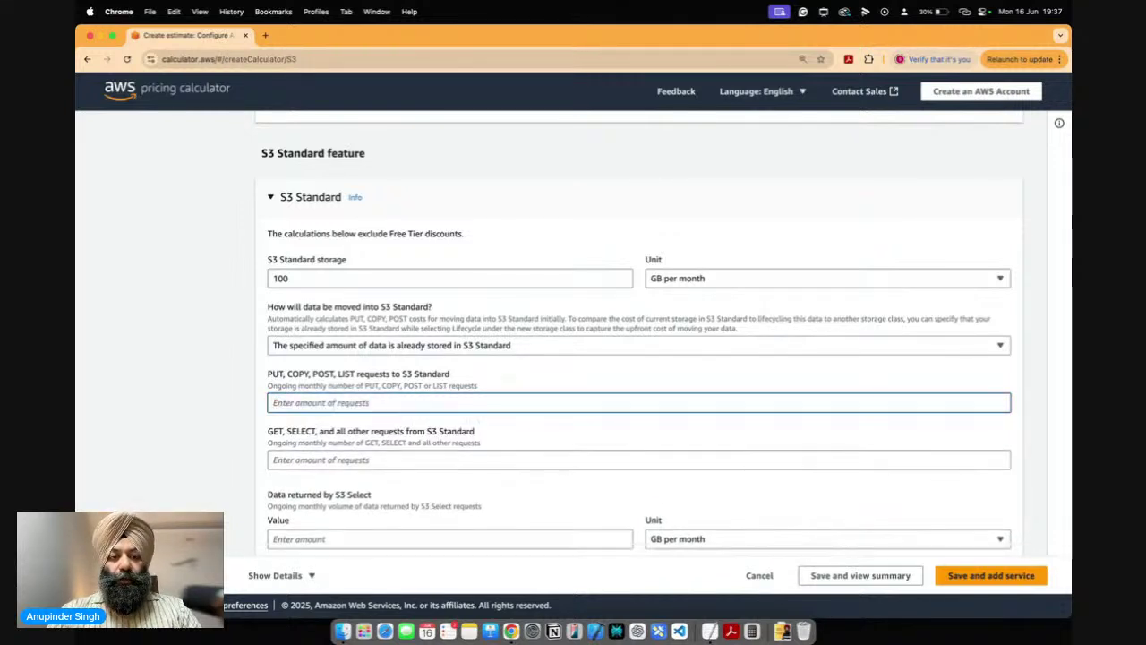
Set both the PUT, COPY, POST, LIST requests and the GET, SELECT and all other requests for S3 Standard to 13000.
{"action": "type", "text": "13000"}
{"action": "left_click", "coordinate": [288, 462]}
{"action": "type", "text": "13000"}
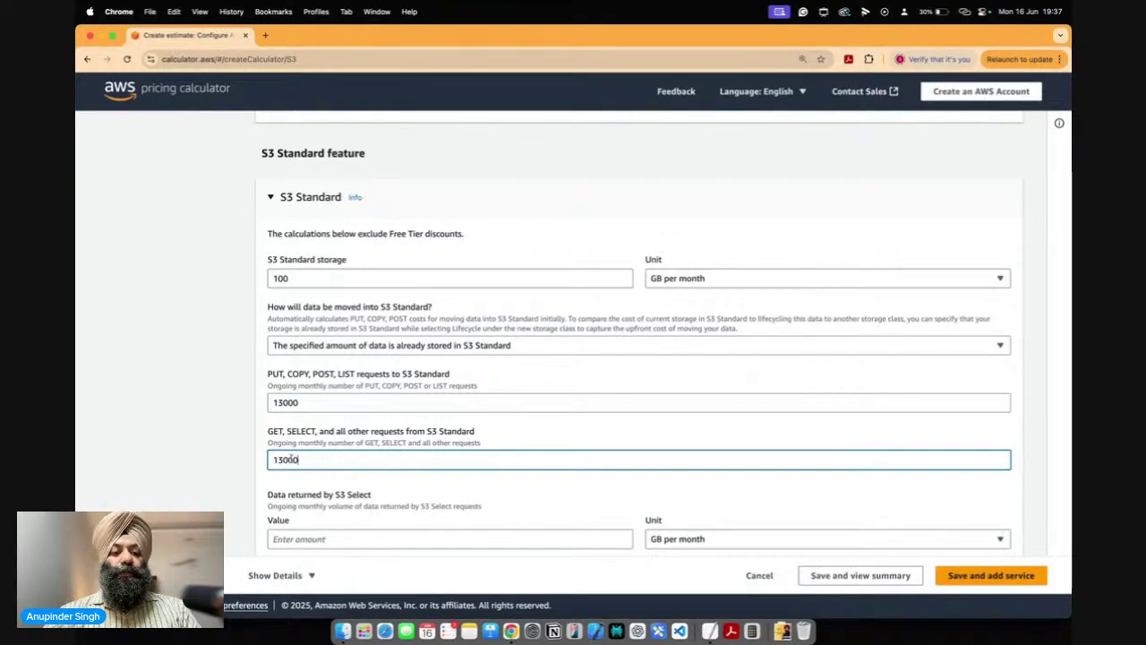
{"action": "left_click", "coordinate": [287, 485]}
Set the data returned and the data scanned by S3 Select to 100 GB per month each.
{"action": "scroll", "coordinate": [287, 479], "scroll_direction": "down", "scroll_amount": 5}
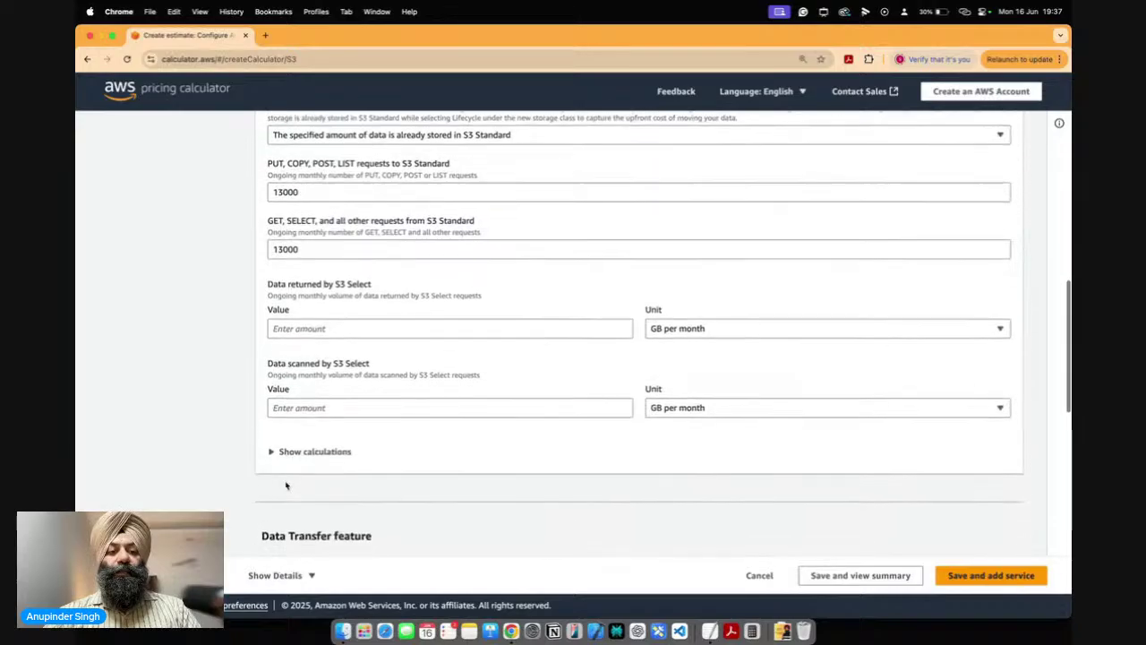
{"action": "left_click", "coordinate": [460, 320]}
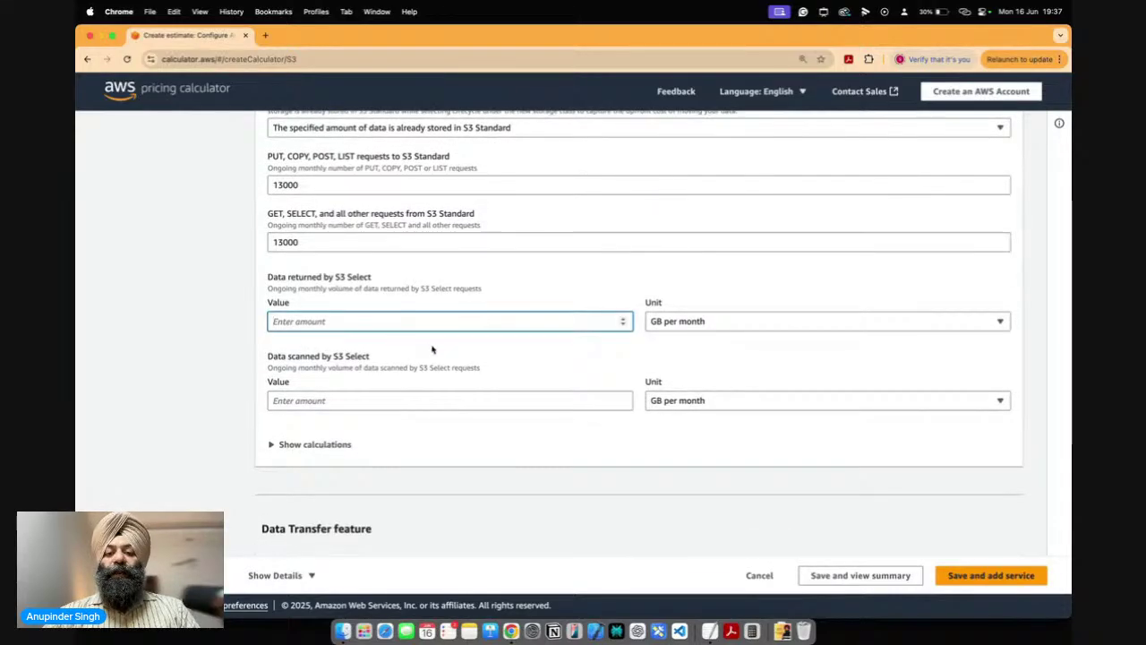
{"action": "type", "text": "100"}
{"action": "left_click", "coordinate": [337, 399]}
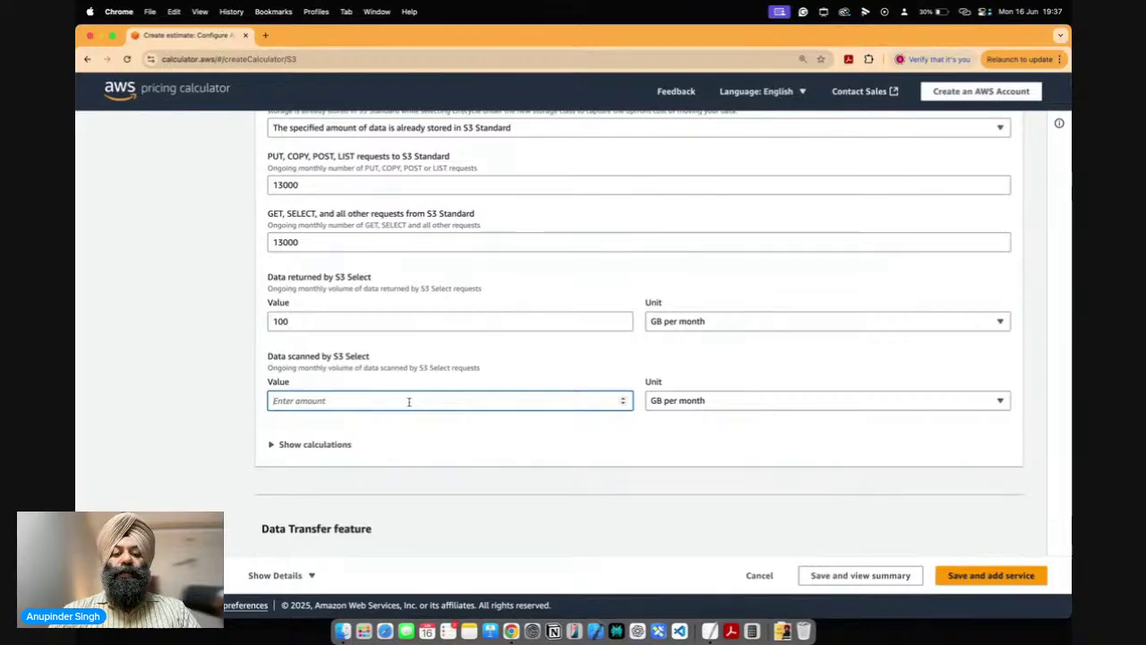
{"action": "type", "text": "100"}
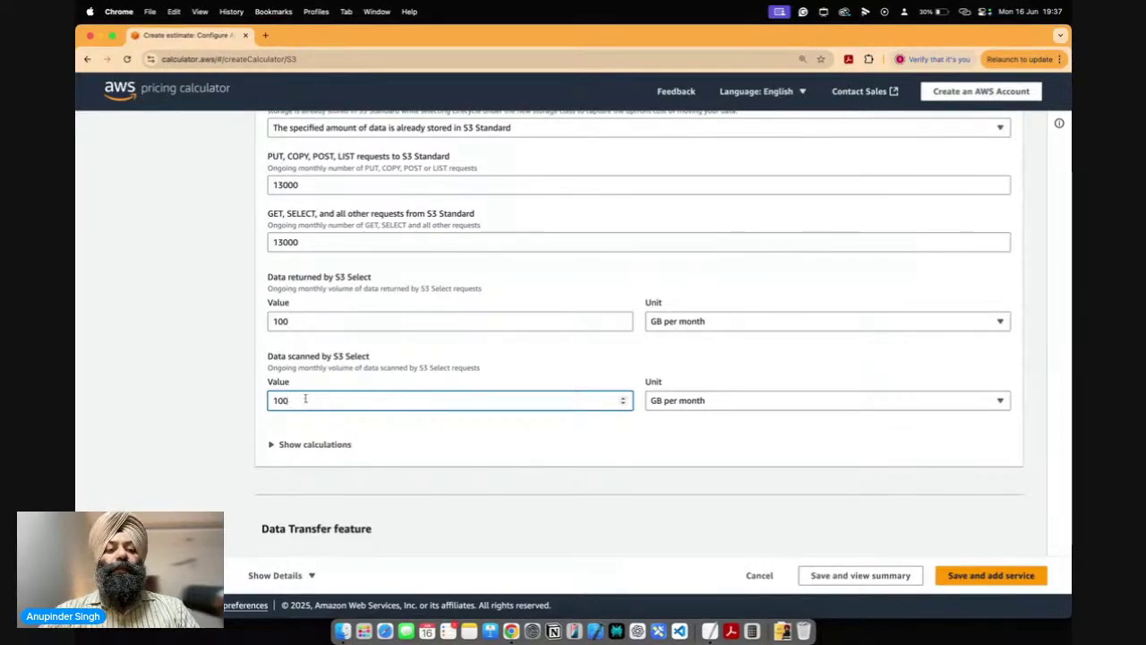
Expand the S3 Standard cost calculations and examine the cost breakdown.
{"action": "left_click", "coordinate": [631, 450]}
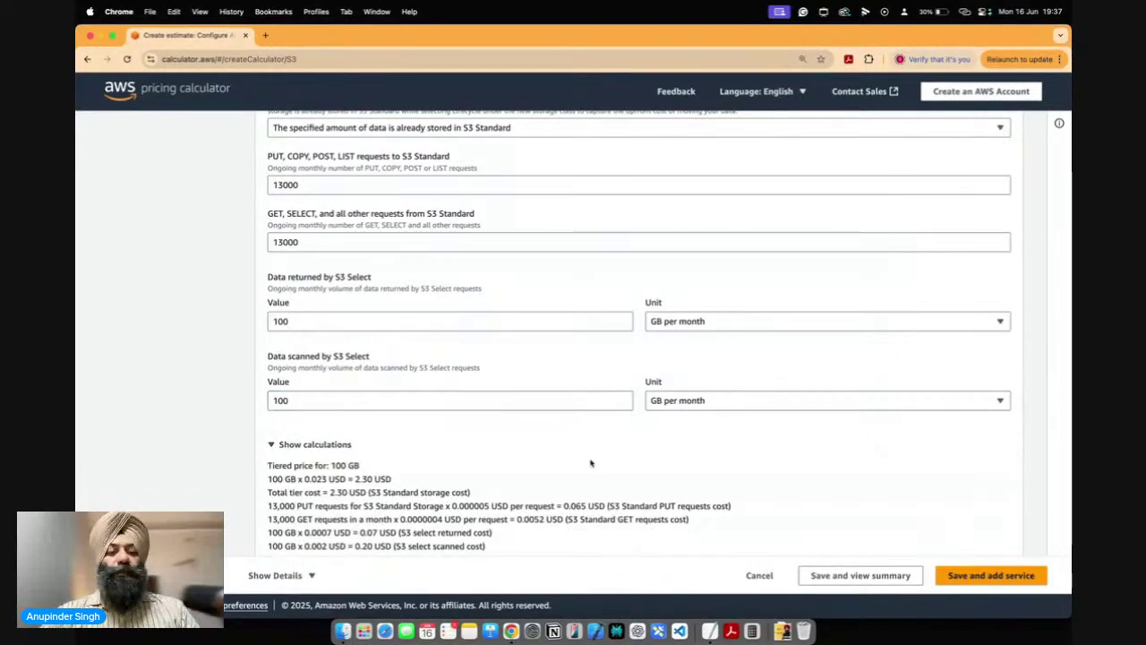
{"action": "scroll", "coordinate": [535, 472], "scroll_direction": "down", "scroll_amount": 3}
{"action": "left_click_drag", "start_coordinate": [295, 356], "coordinate": [391, 462]}
{"action": "left_click", "coordinate": [391, 462]}
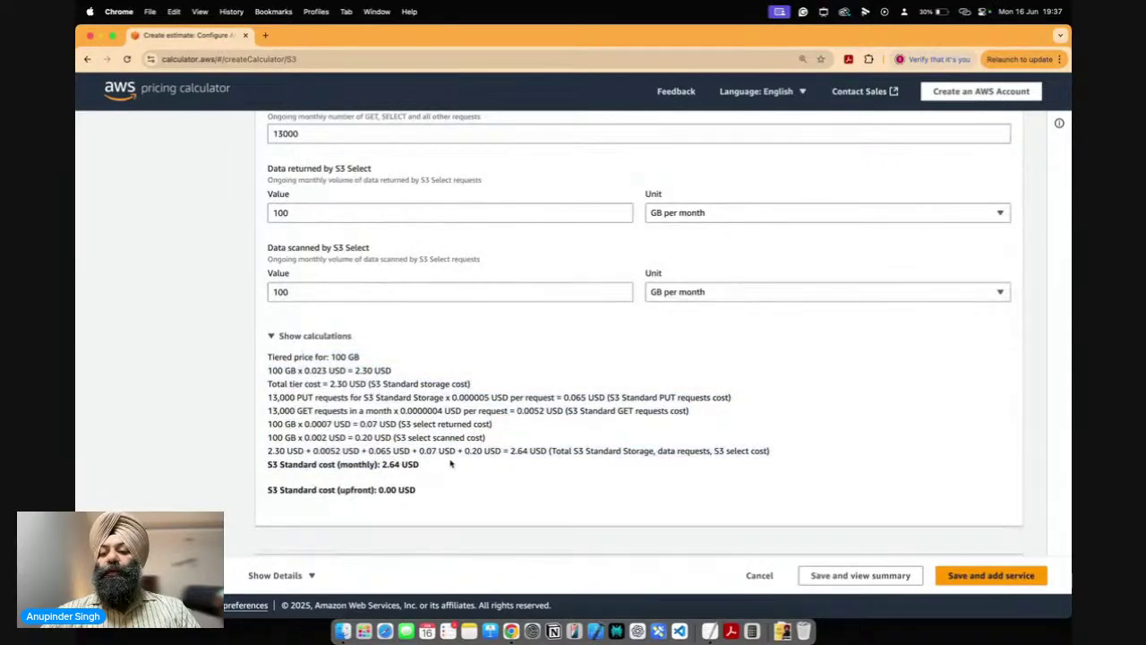
Save the S3 service to the estimate and check the total 12 months cost in the summary.
{"action": "left_click", "coordinate": [876, 579]}
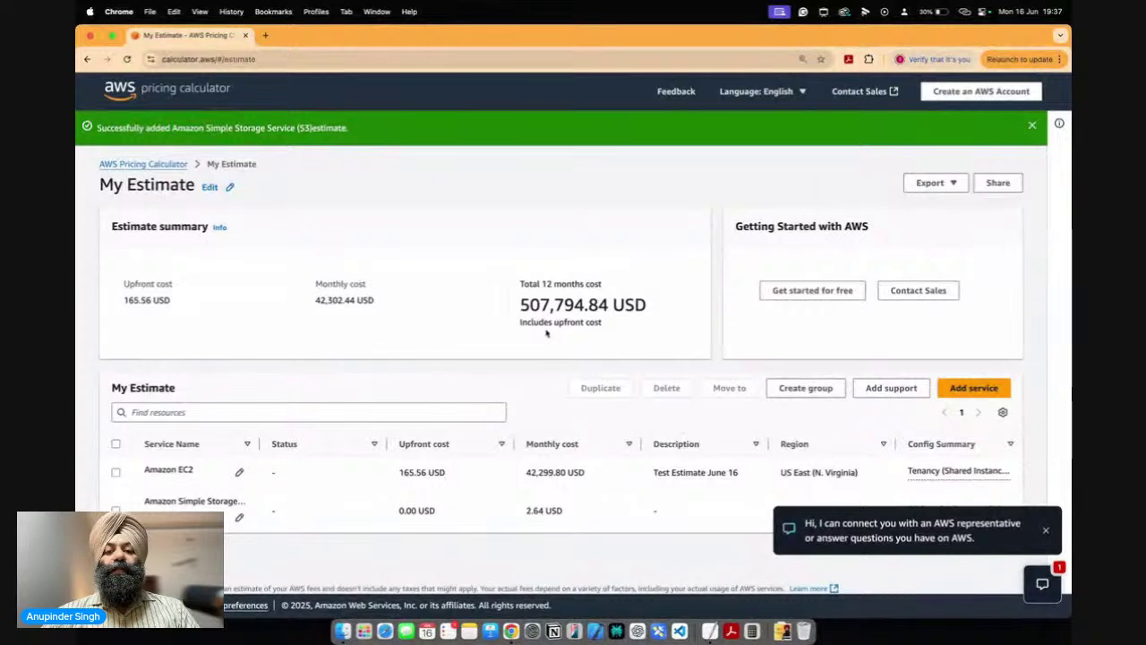
{"action": "left_click_drag", "start_coordinate": [535, 290], "coordinate": [607, 306]}
{"action": "left_click", "coordinate": [608, 306]}
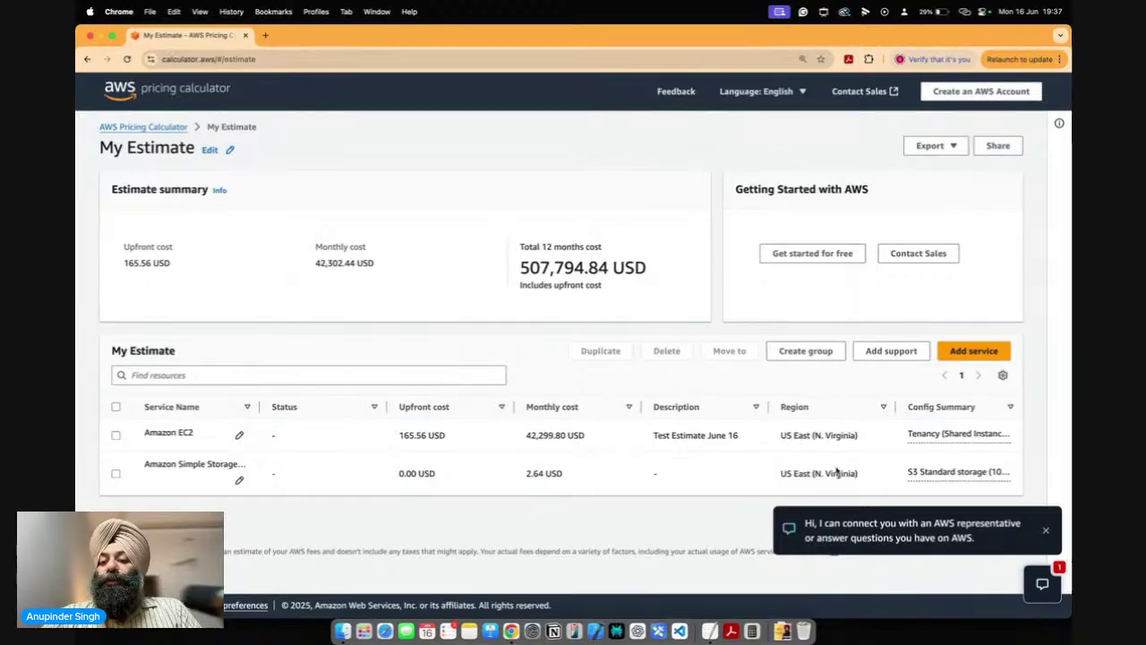
Dismiss the chat popup and export the estimate as a PDF, accepting the public server acknowledgment.
{"action": "left_click", "coordinate": [1043, 531]}
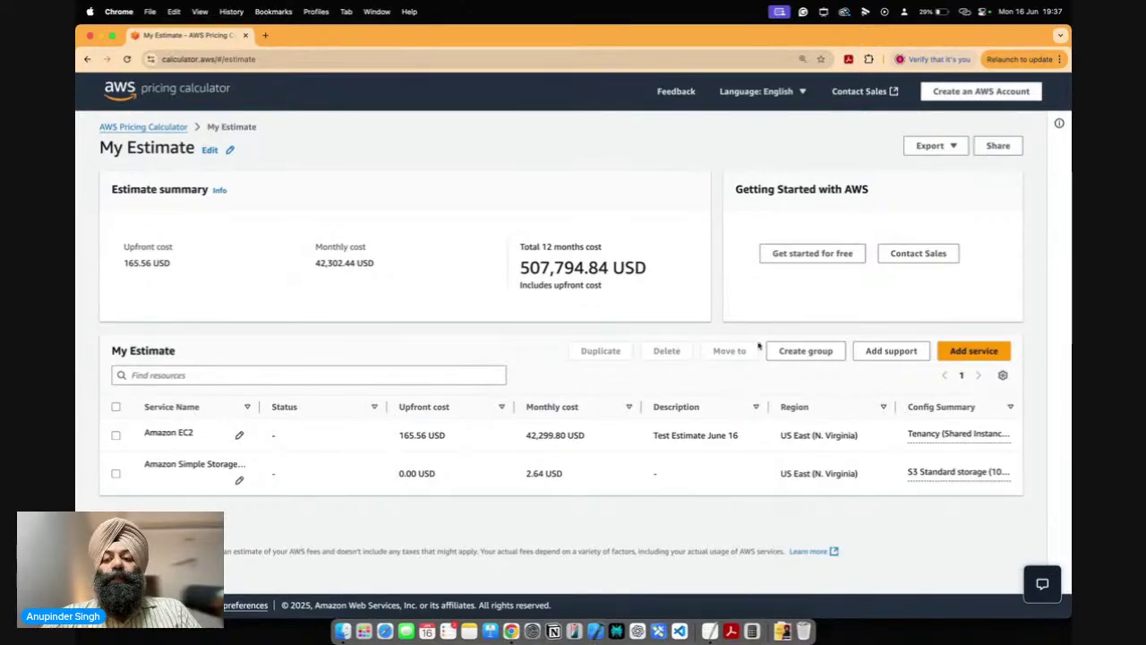
{"action": "scroll", "coordinate": [739, 284], "scroll_direction": "up", "scroll_amount": 1}
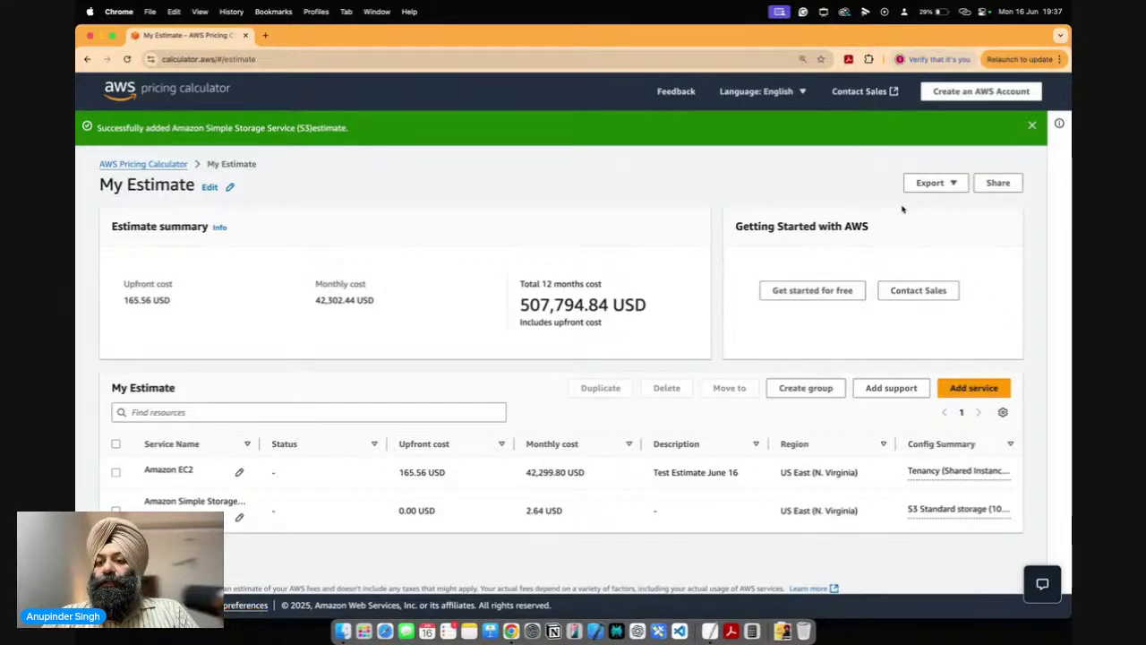
{"action": "left_click", "coordinate": [926, 182]}
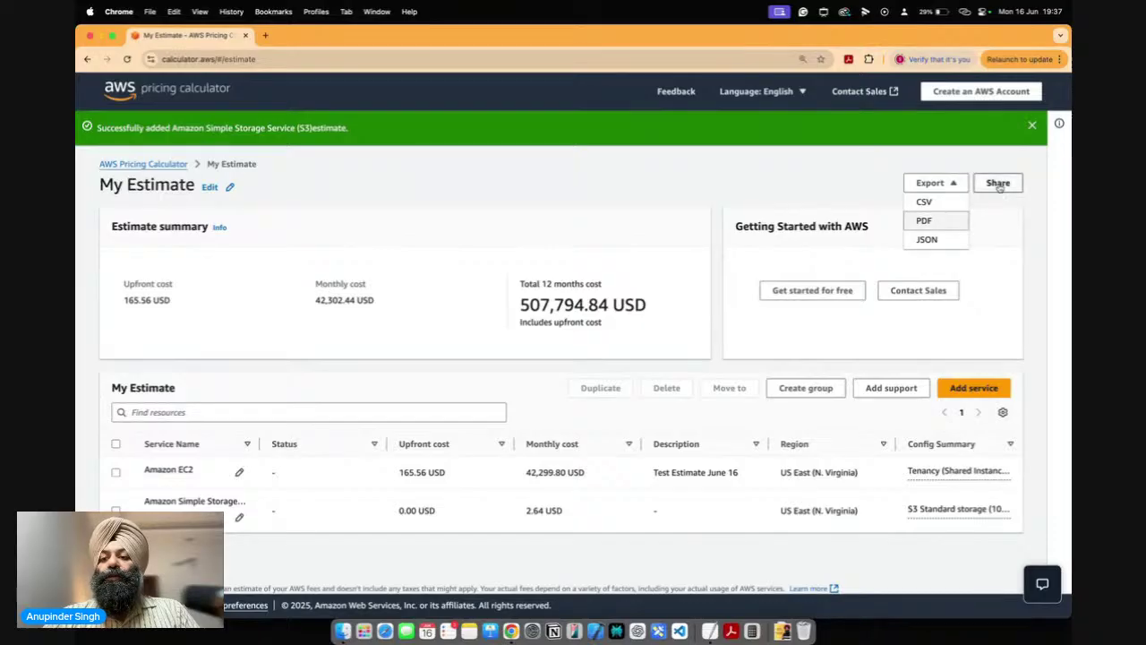
{"action": "left_click", "coordinate": [931, 224]}
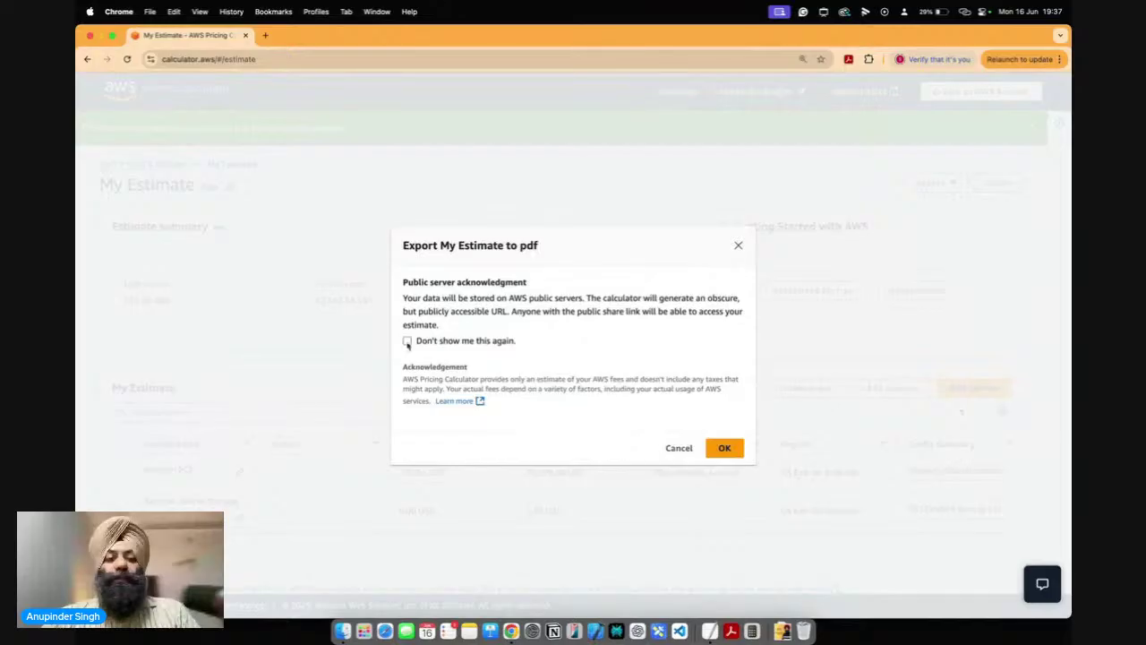
{"action": "left_click", "coordinate": [725, 448]}
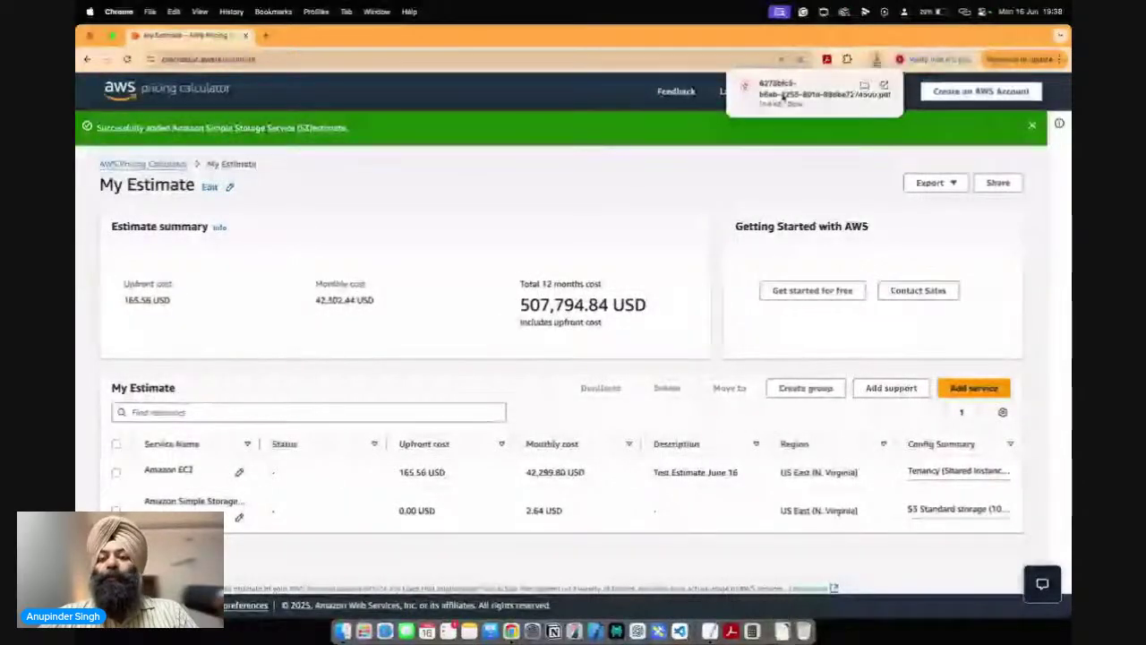
Open the exported PDF, dismiss the Acrobat prompt to view the estimate, and close the document.
{"action": "left_click", "coordinate": [783, 94]}
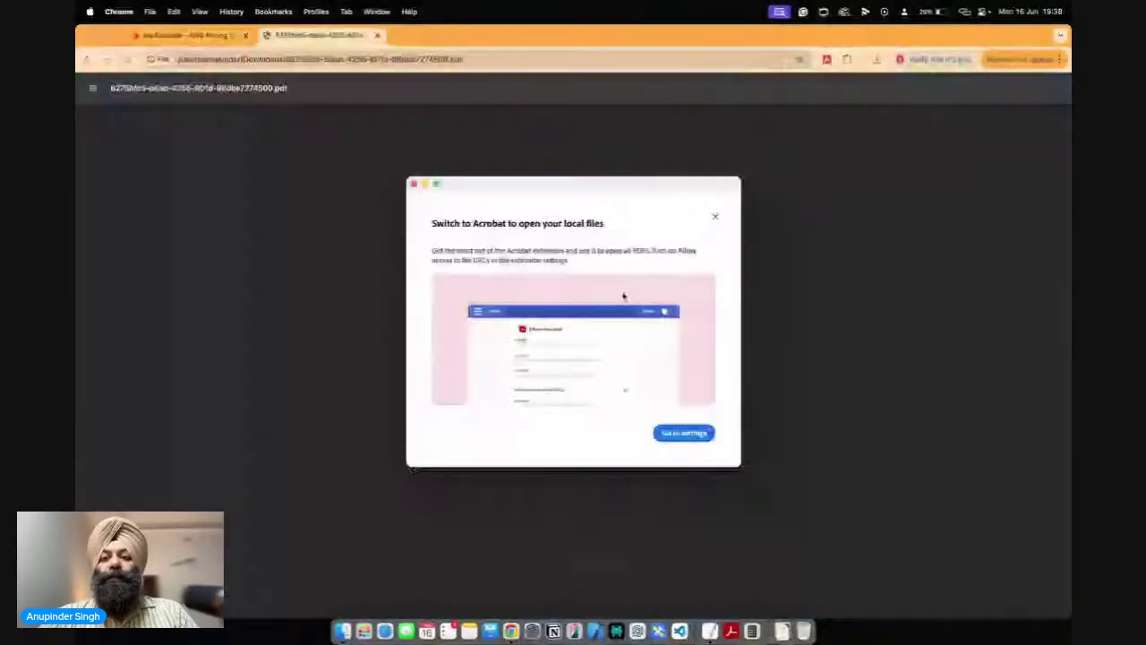
{"action": "left_click", "coordinate": [716, 217]}
{"action": "left_click", "coordinate": [515, 176]}
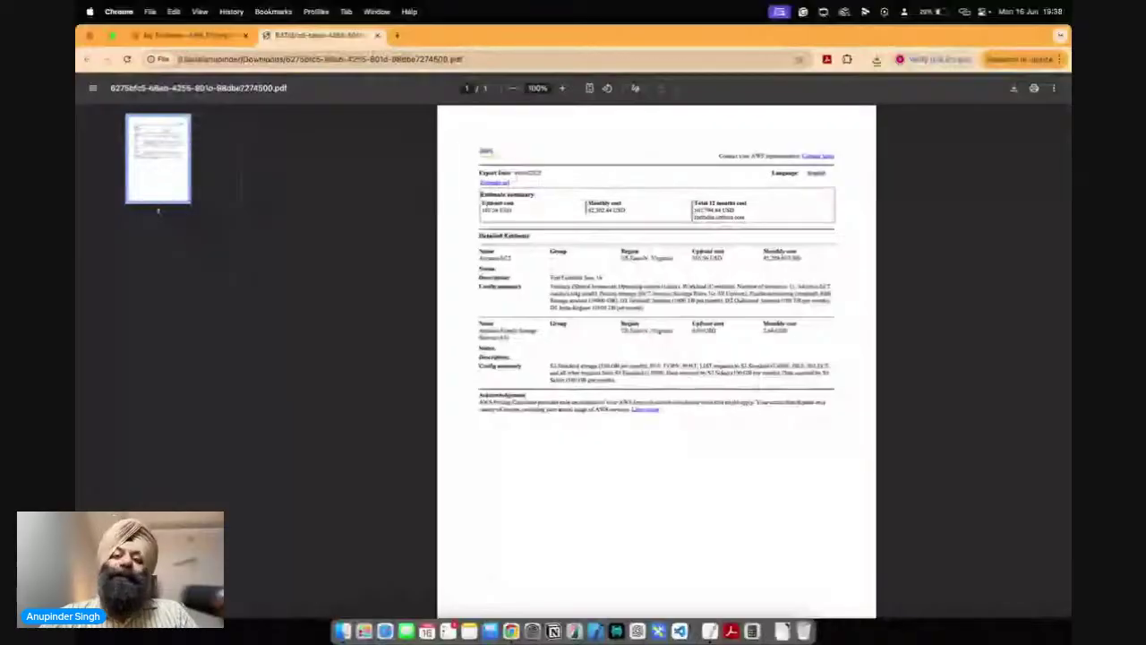
{"action": "left_click", "coordinate": [377, 35]}
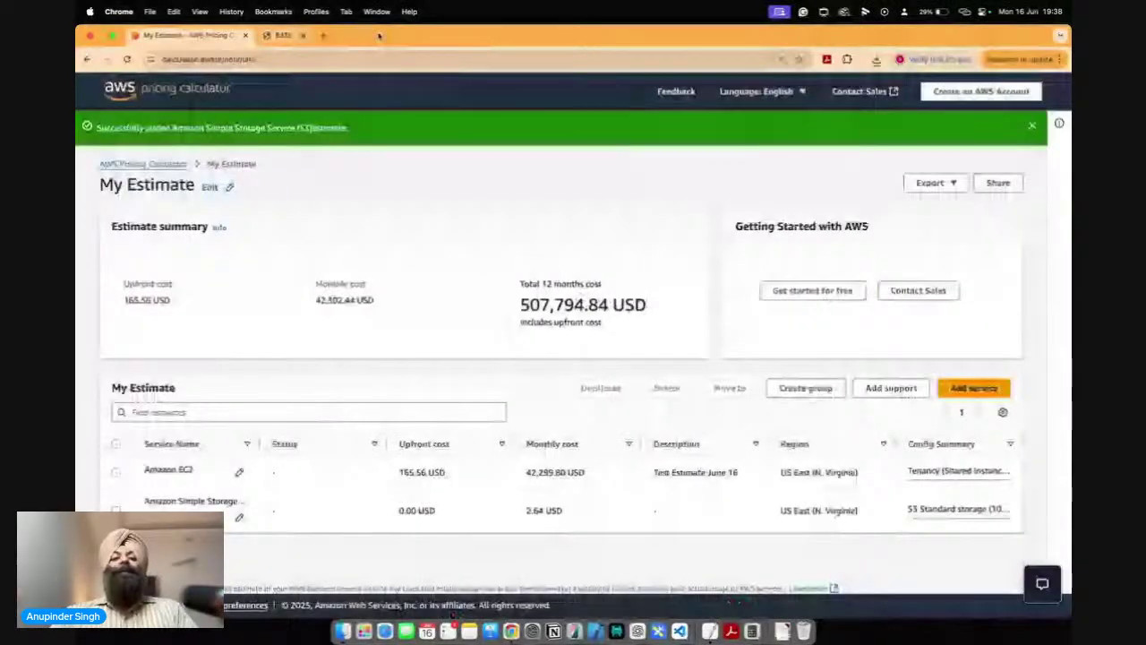